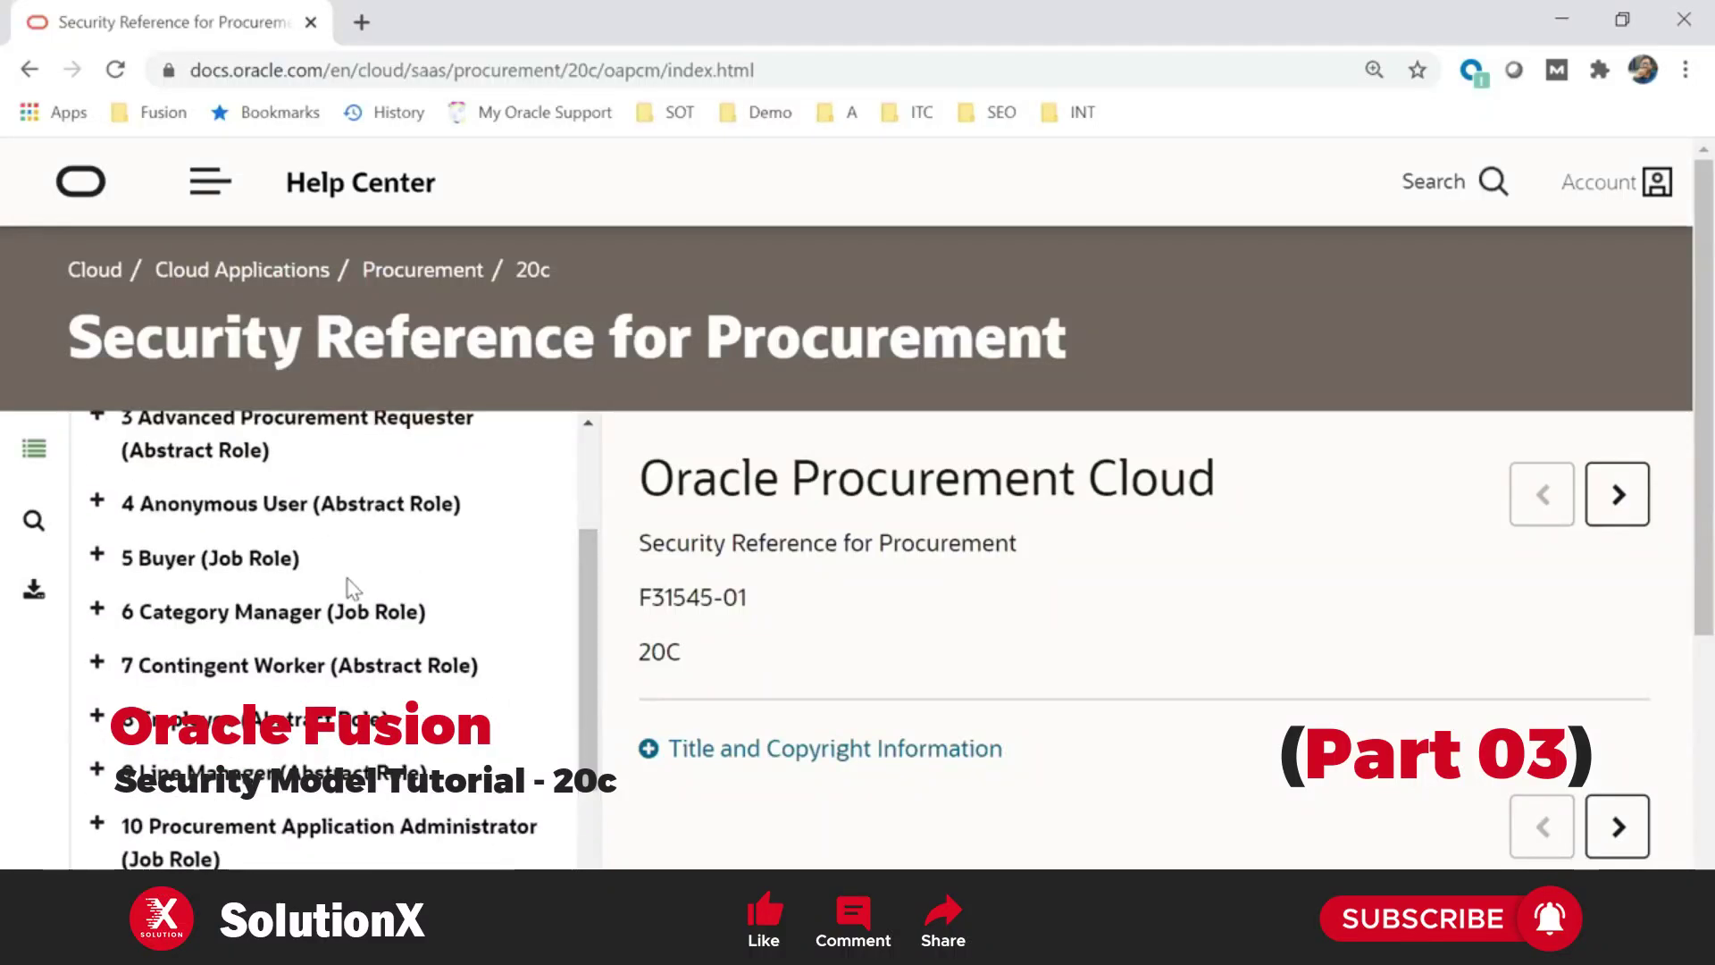
Expand 5 Buyer (Job Role) in the Security Reference contents, open its page, and review its description
{"action": "left_click", "coordinate": [98, 557]}
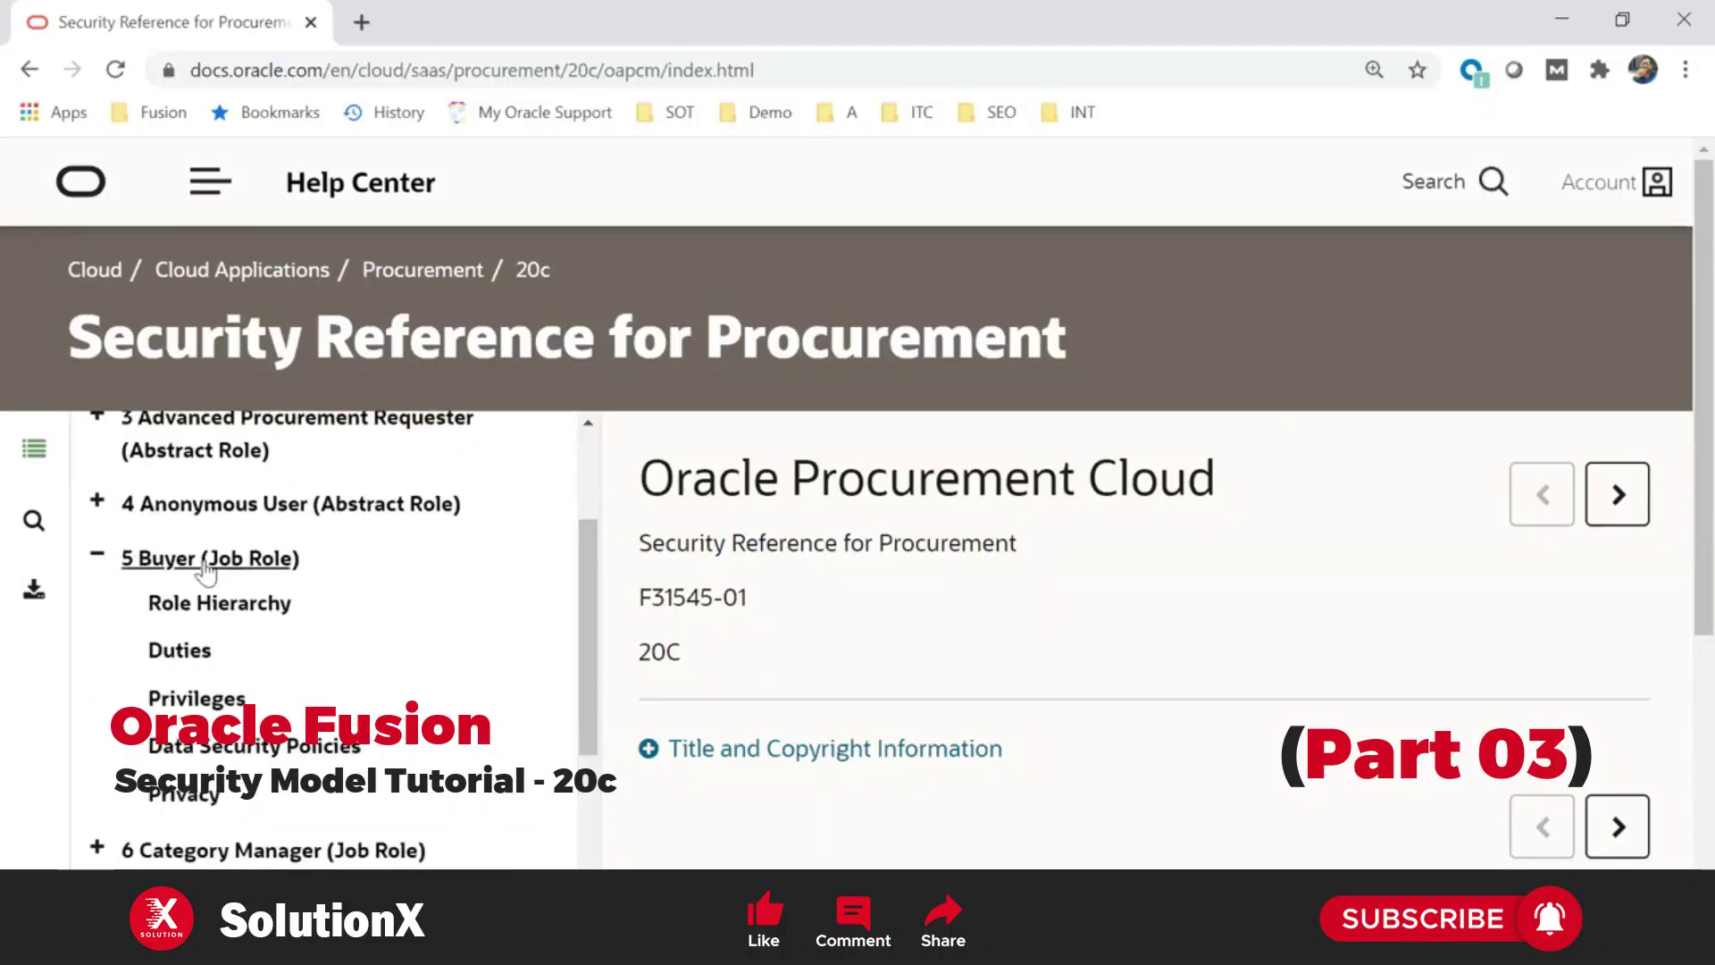
{"action": "left_click", "coordinate": [205, 561]}
{"action": "left_click_drag", "start_coordinate": [963, 323], "coordinate": [1599, 382]}
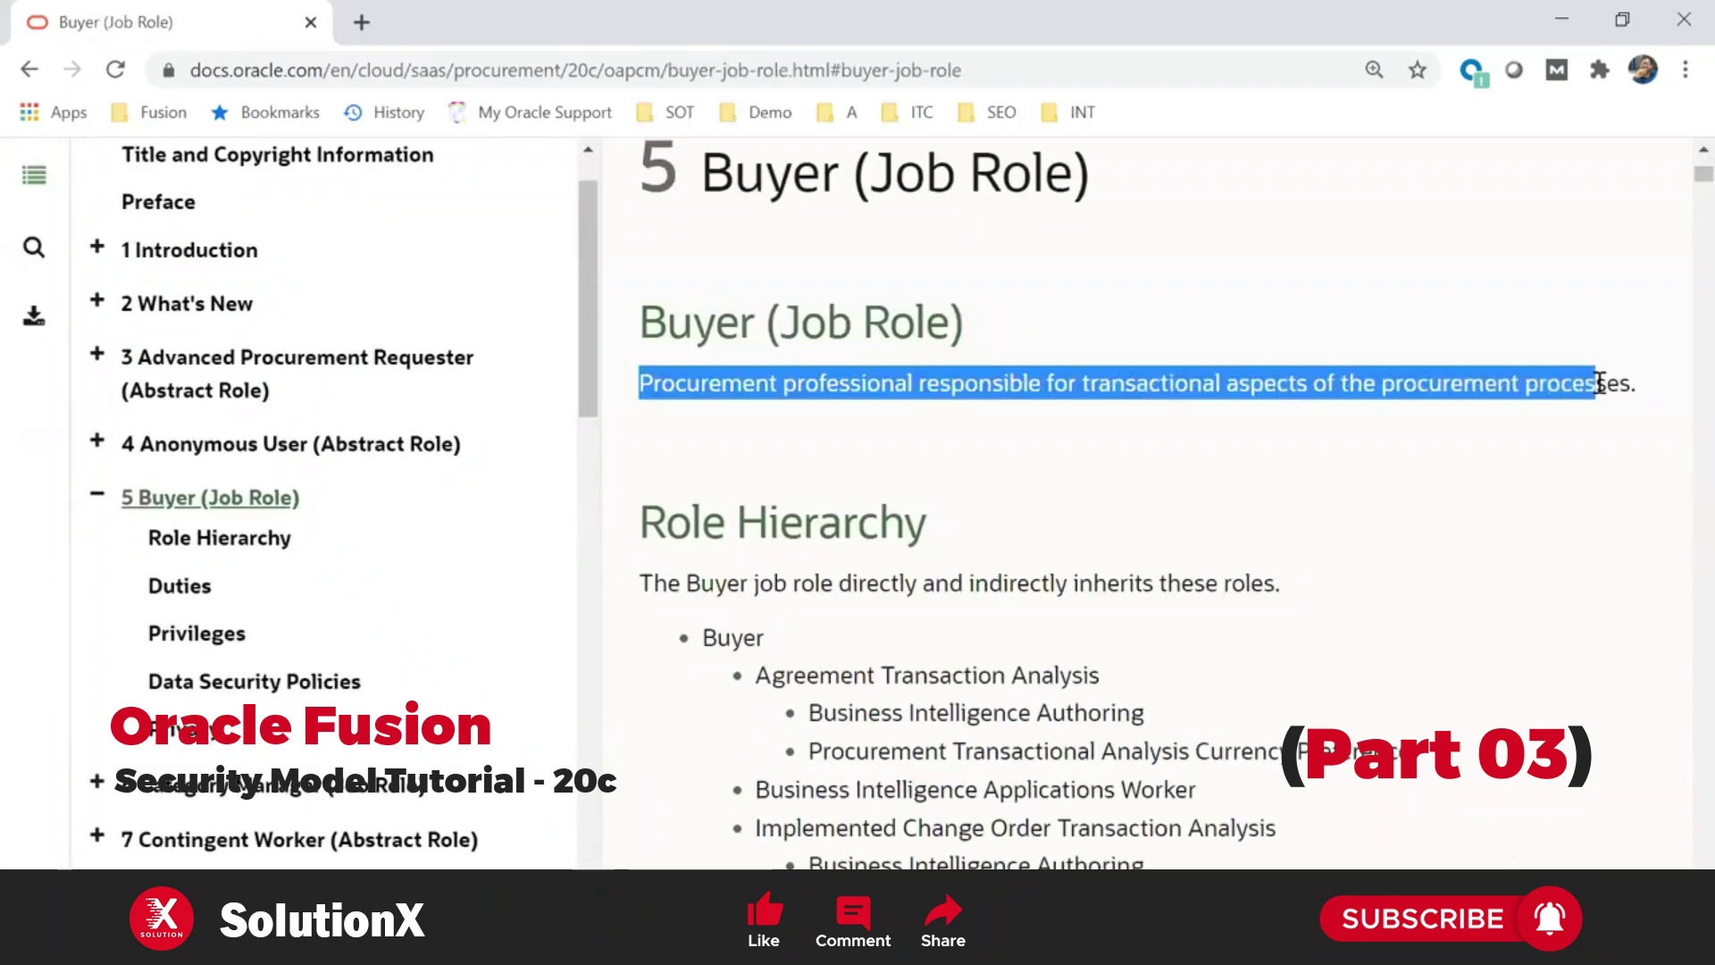
{"action": "left_click_drag", "start_coordinate": [1091, 383], "coordinate": [1341, 384]}
{"action": "left_click_drag", "start_coordinate": [1449, 385], "coordinate": [1610, 384]}
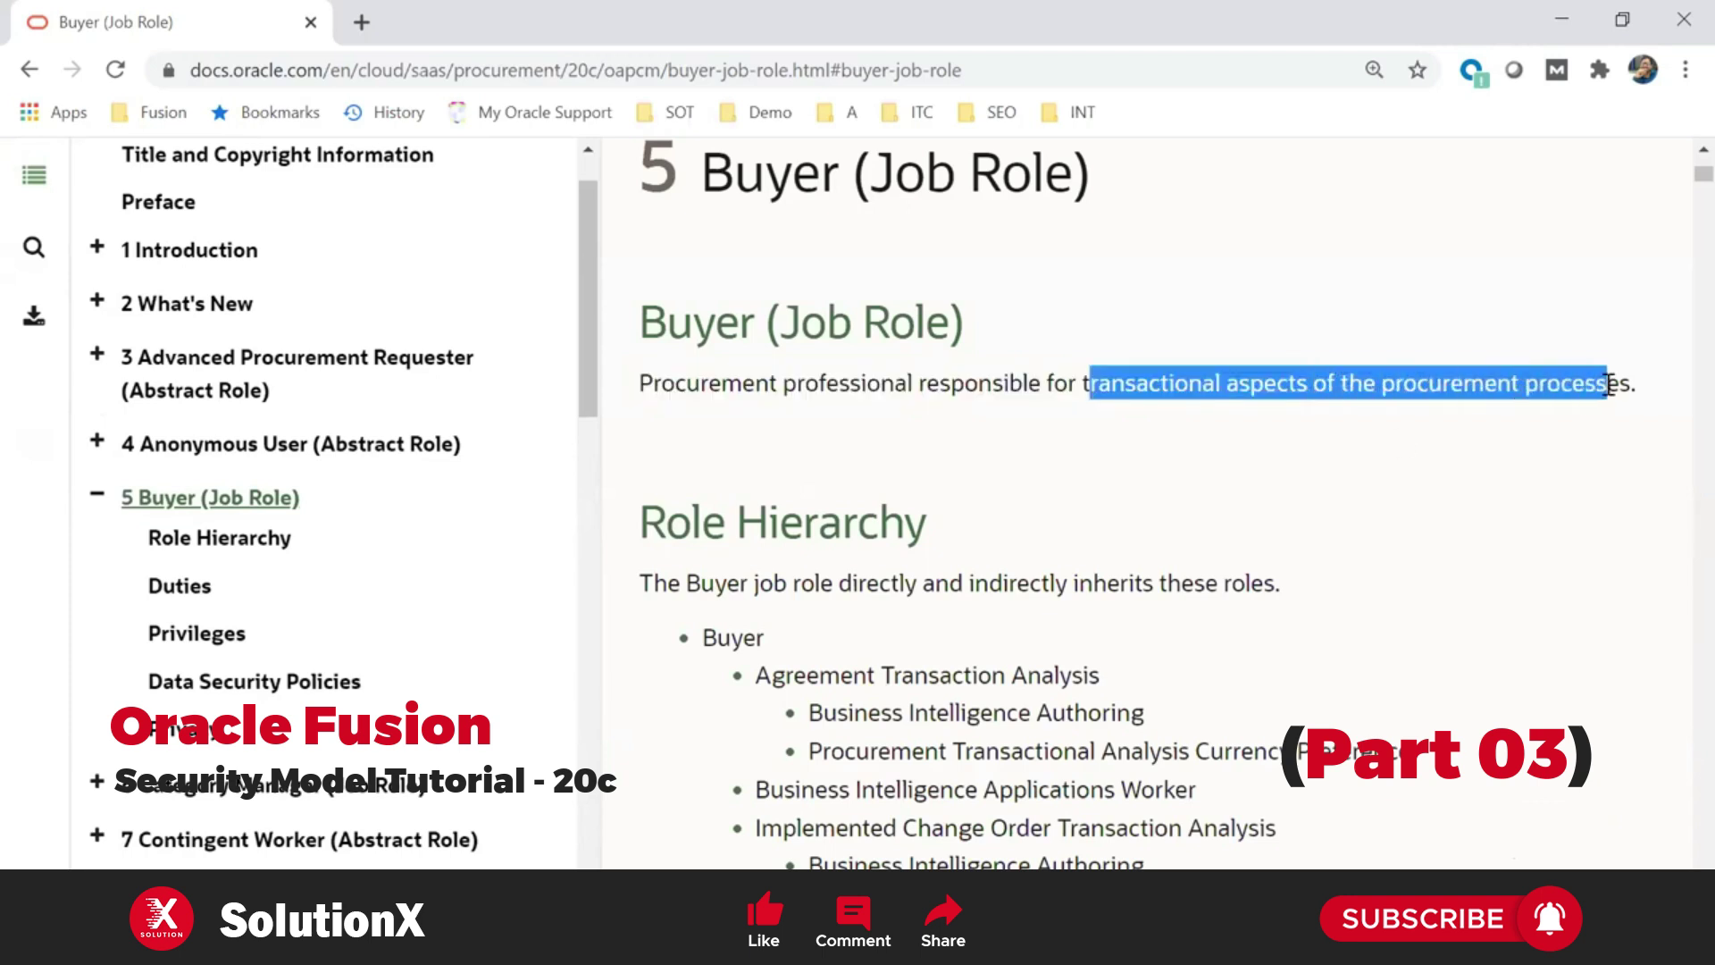
{"action": "left_click", "coordinate": [1369, 499]}
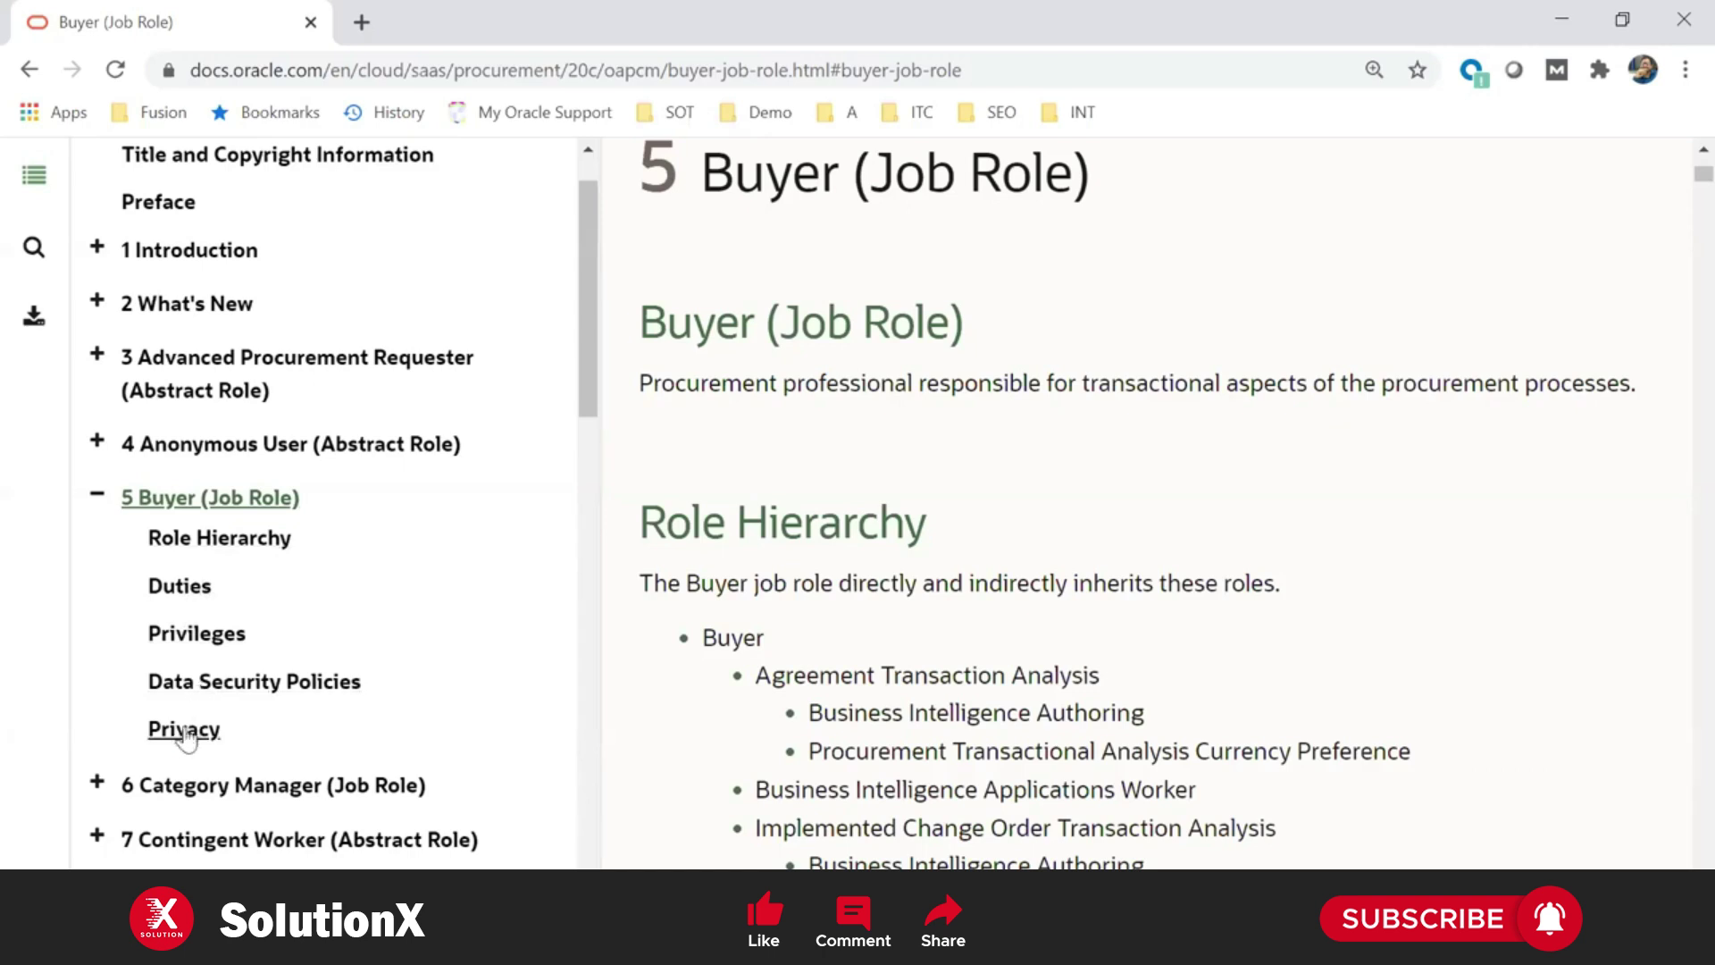
{"action": "left_click_drag", "start_coordinate": [276, 727], "coordinate": [149, 536]}
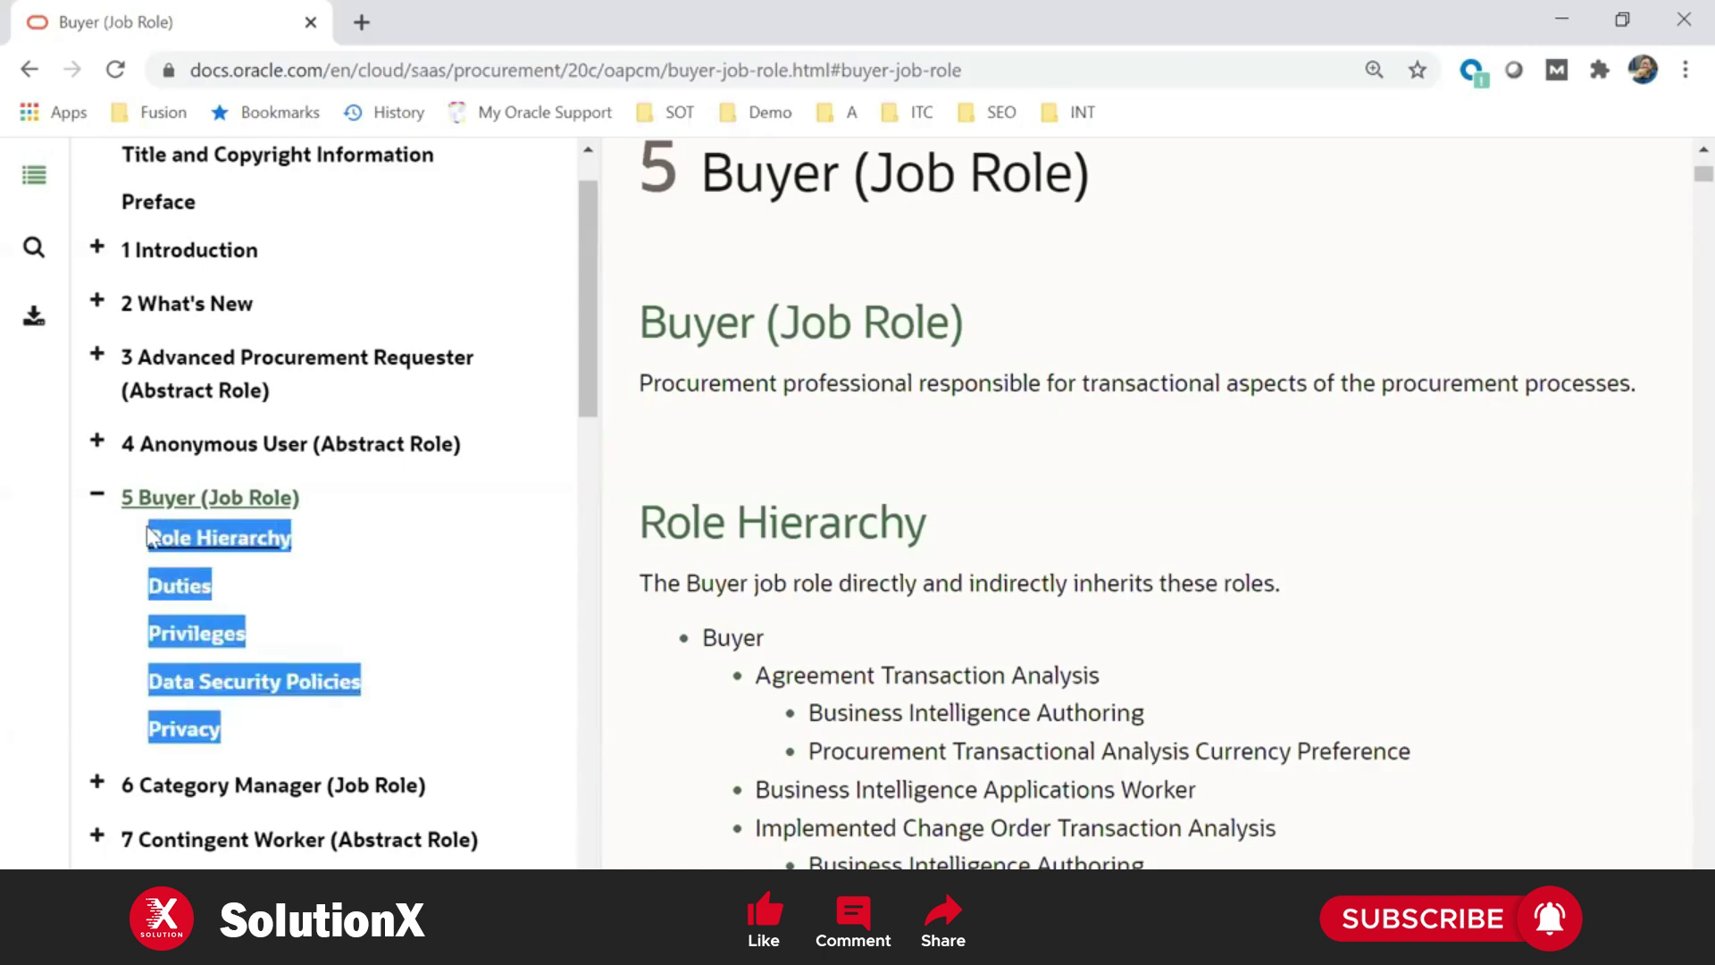
{"action": "left_click", "coordinate": [394, 586]}
Jump to the Buyer role's Duties table, then launch and close an empty Notepad
{"action": "left_click", "coordinate": [179, 591]}
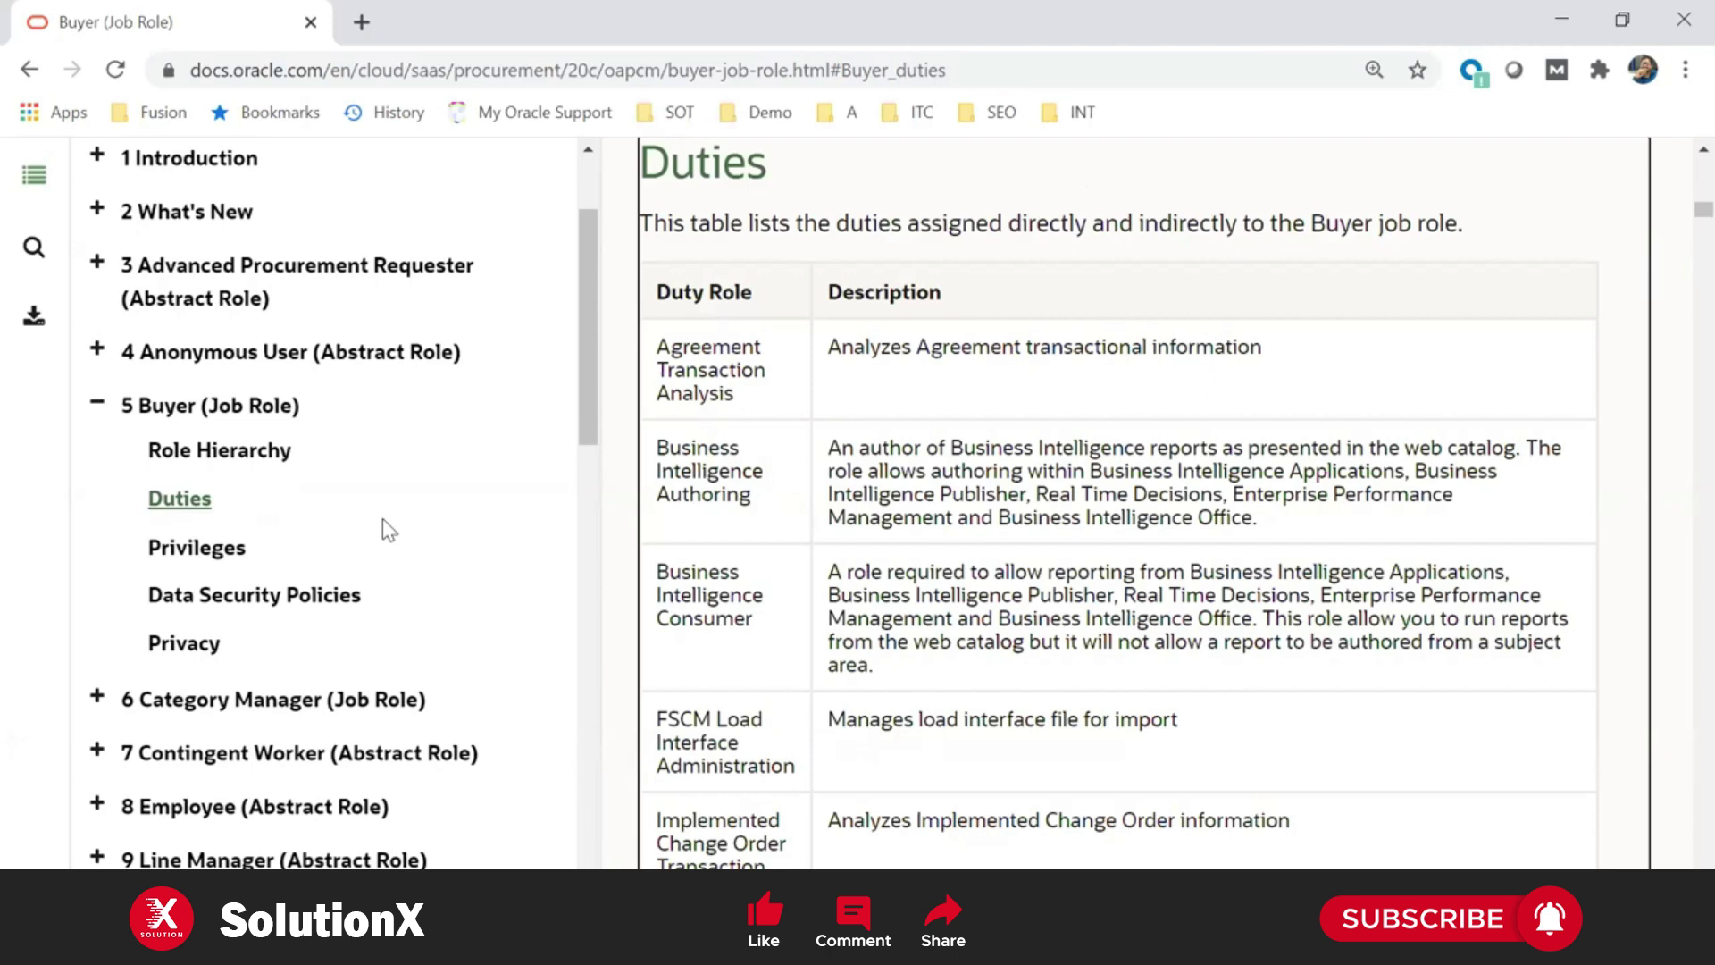
{"action": "key", "text": "super+r"}
{"action": "key", "text": "Return"}
{"action": "key", "text": "Return"}
{"action": "key", "text": "Return"}
{"action": "left_click", "coordinate": [1272, 180]}
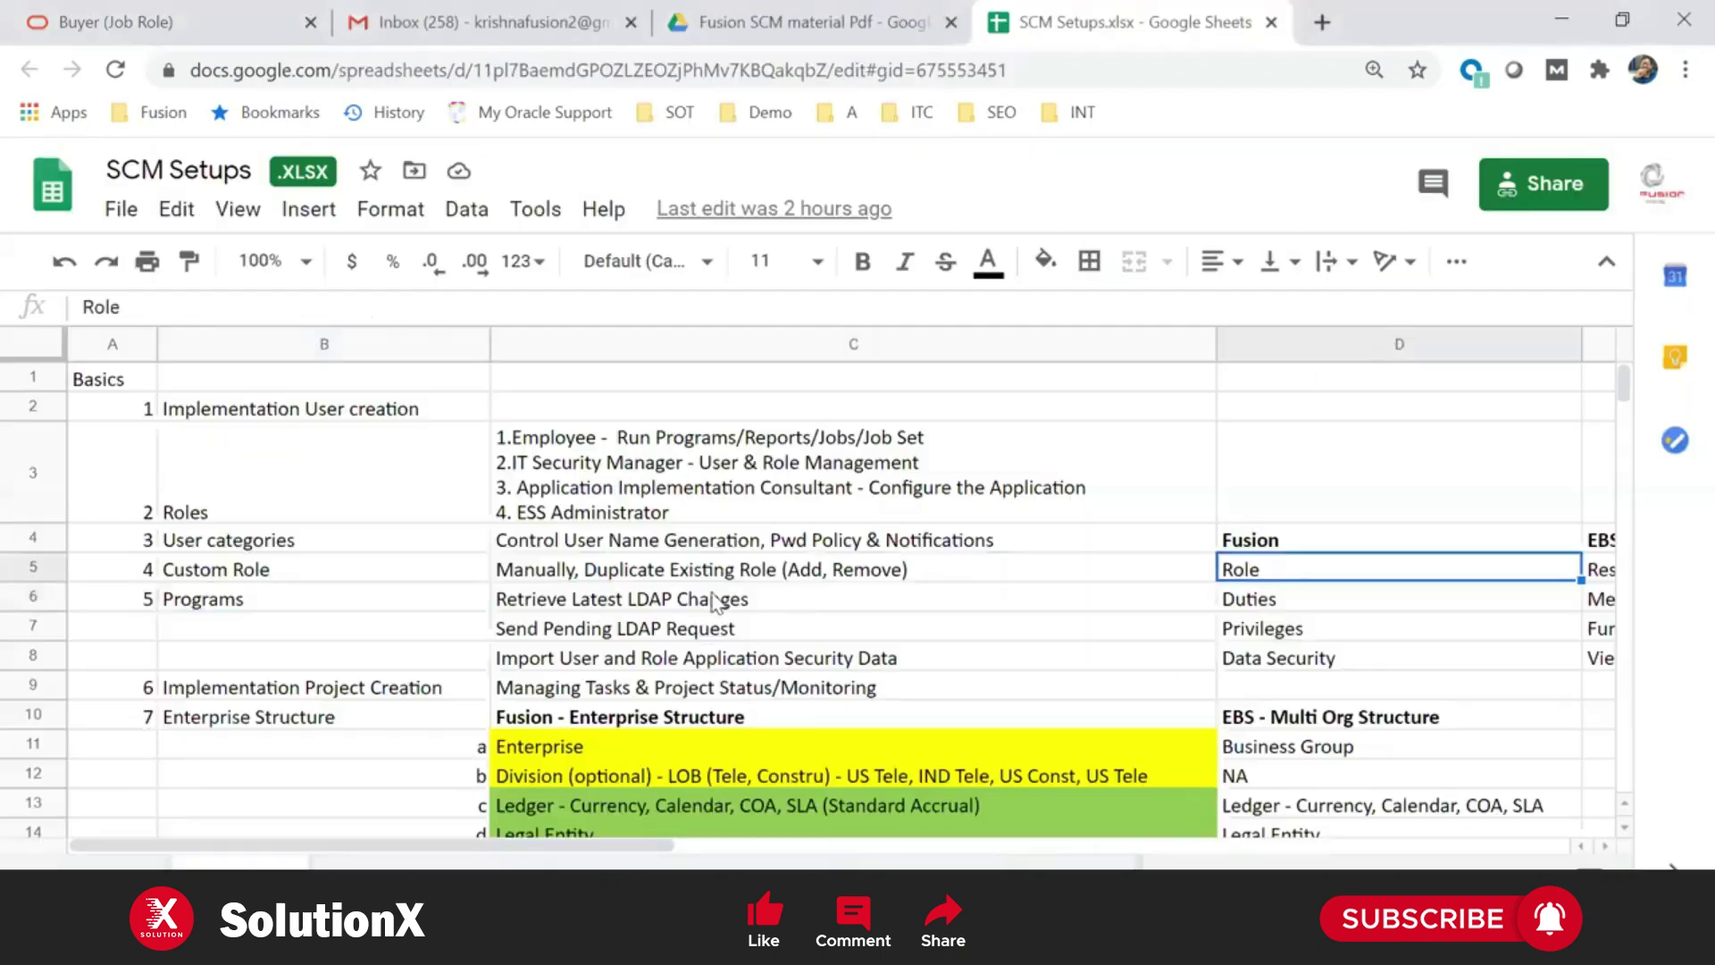
In SCM Setups, compare the Fusion and EBS headers, then Role against Responsibility and Function
{"action": "key", "text": "Right"}
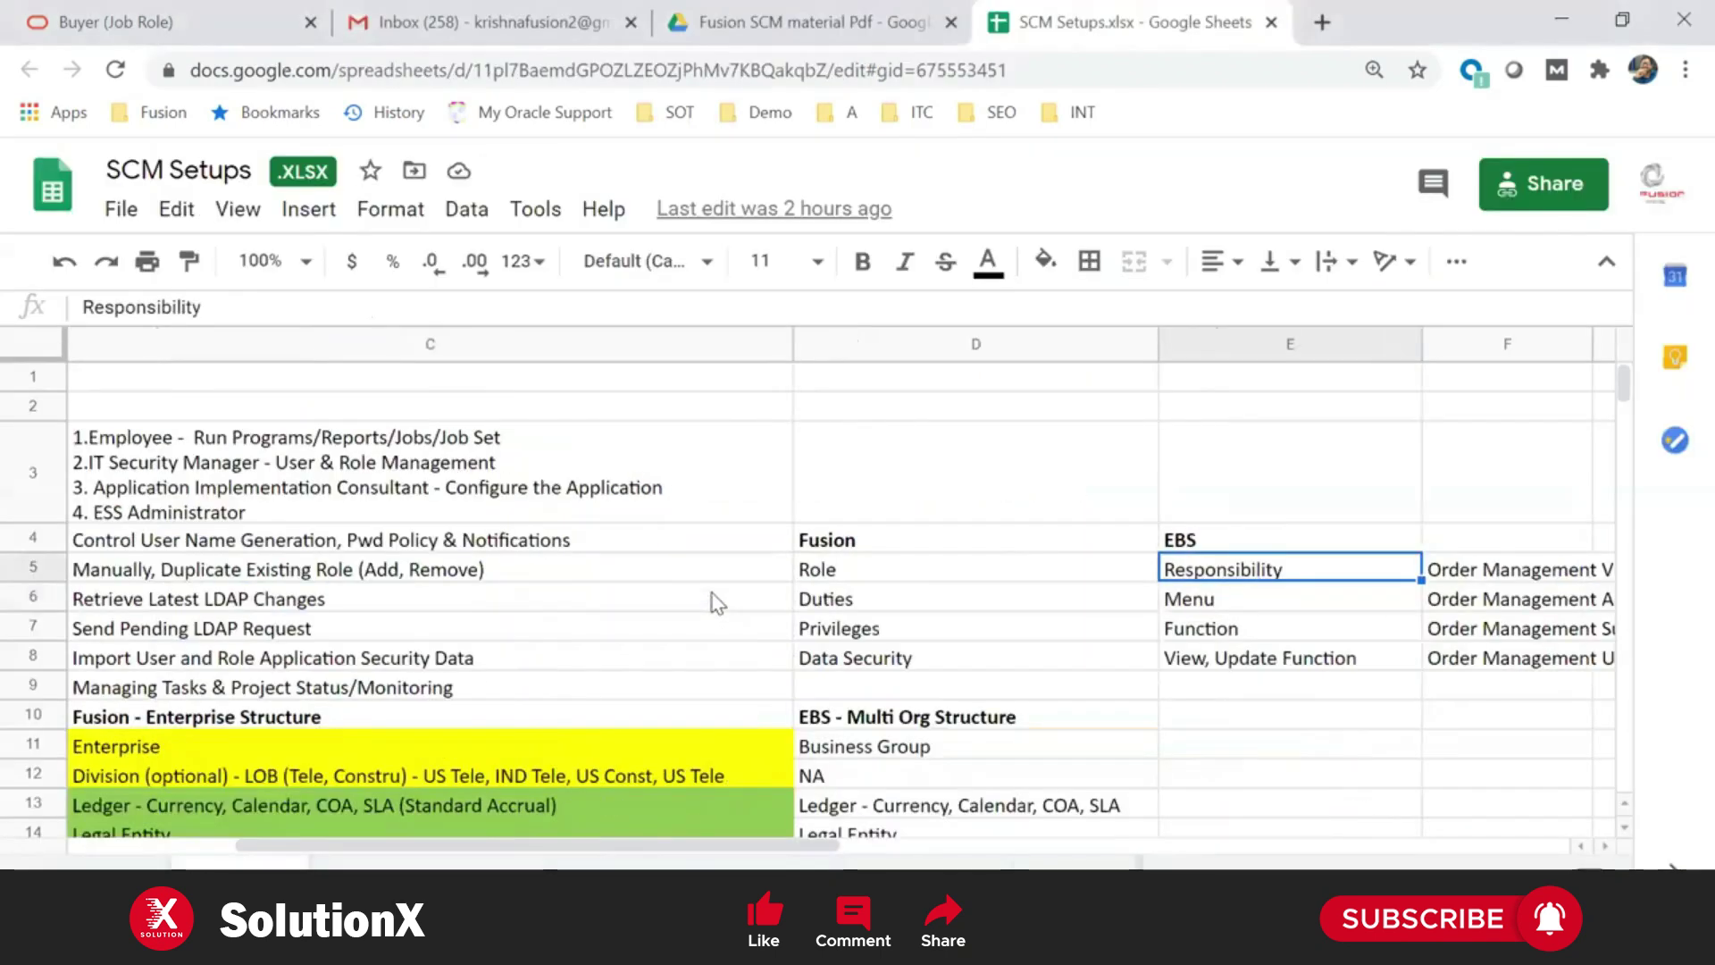
{"action": "key", "text": "Right"}
{"action": "left_click", "coordinate": [875, 549]}
{"action": "left_click", "coordinate": [1231, 546]}
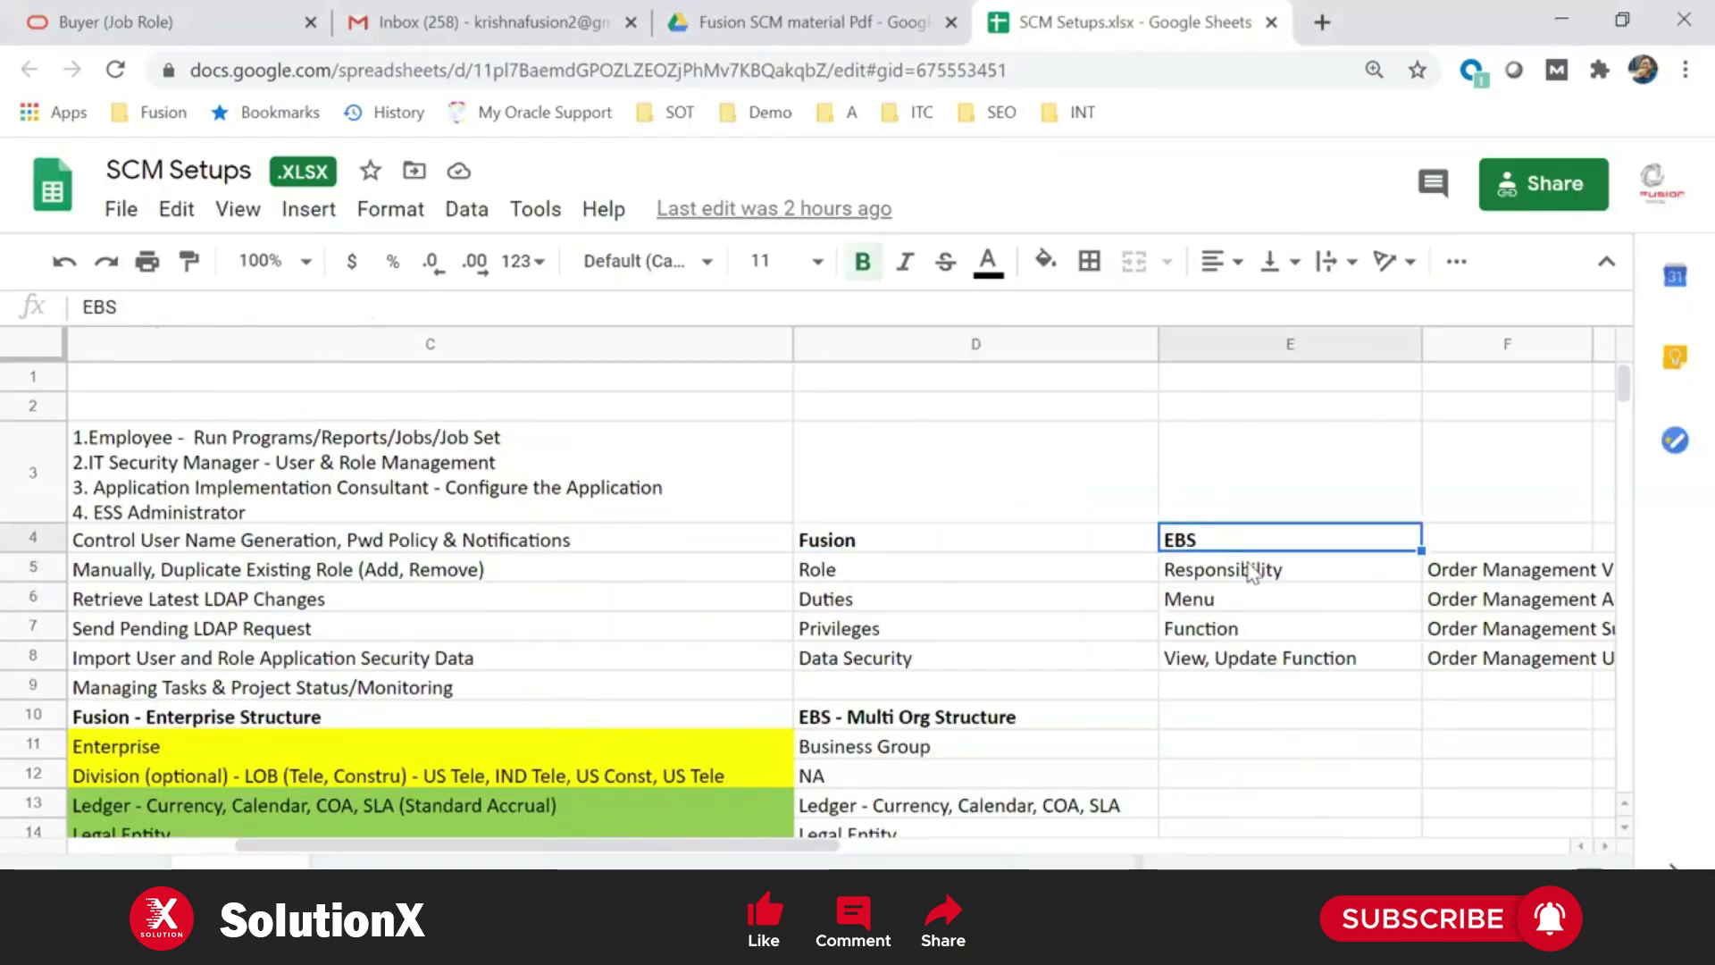
{"action": "left_click", "coordinate": [1254, 572]}
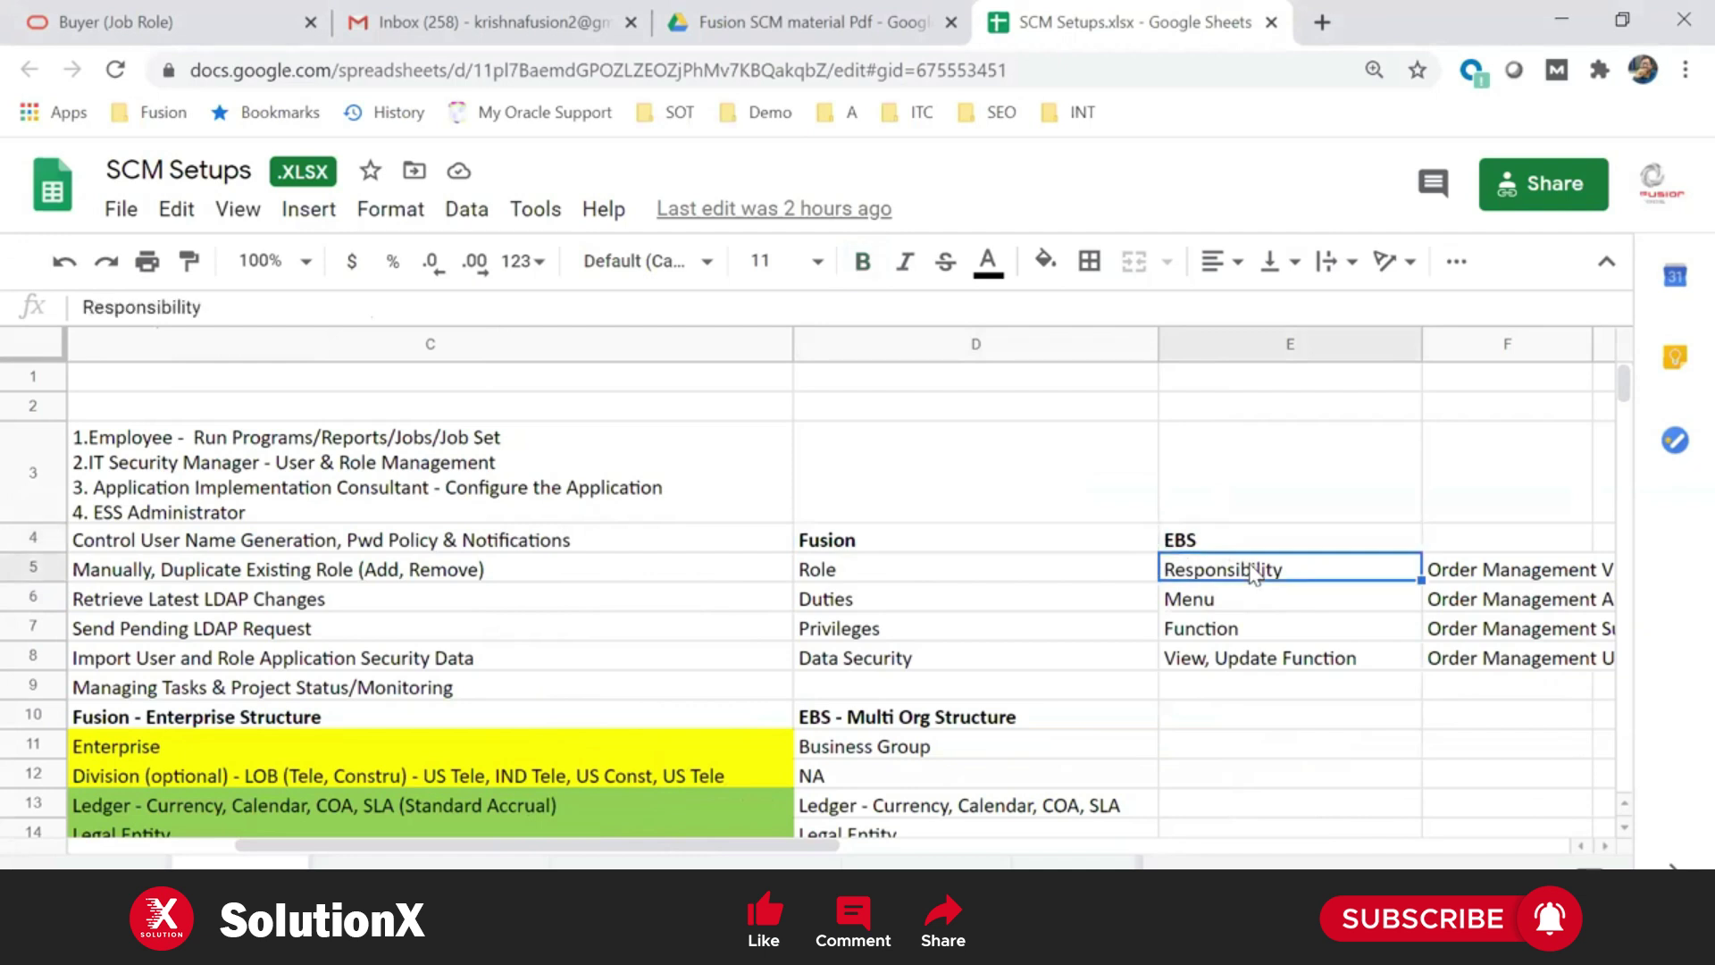
{"action": "key", "text": "shift+Down"}
{"action": "key", "text": "shift+Down"}
{"action": "left_click", "coordinate": [1282, 659]}
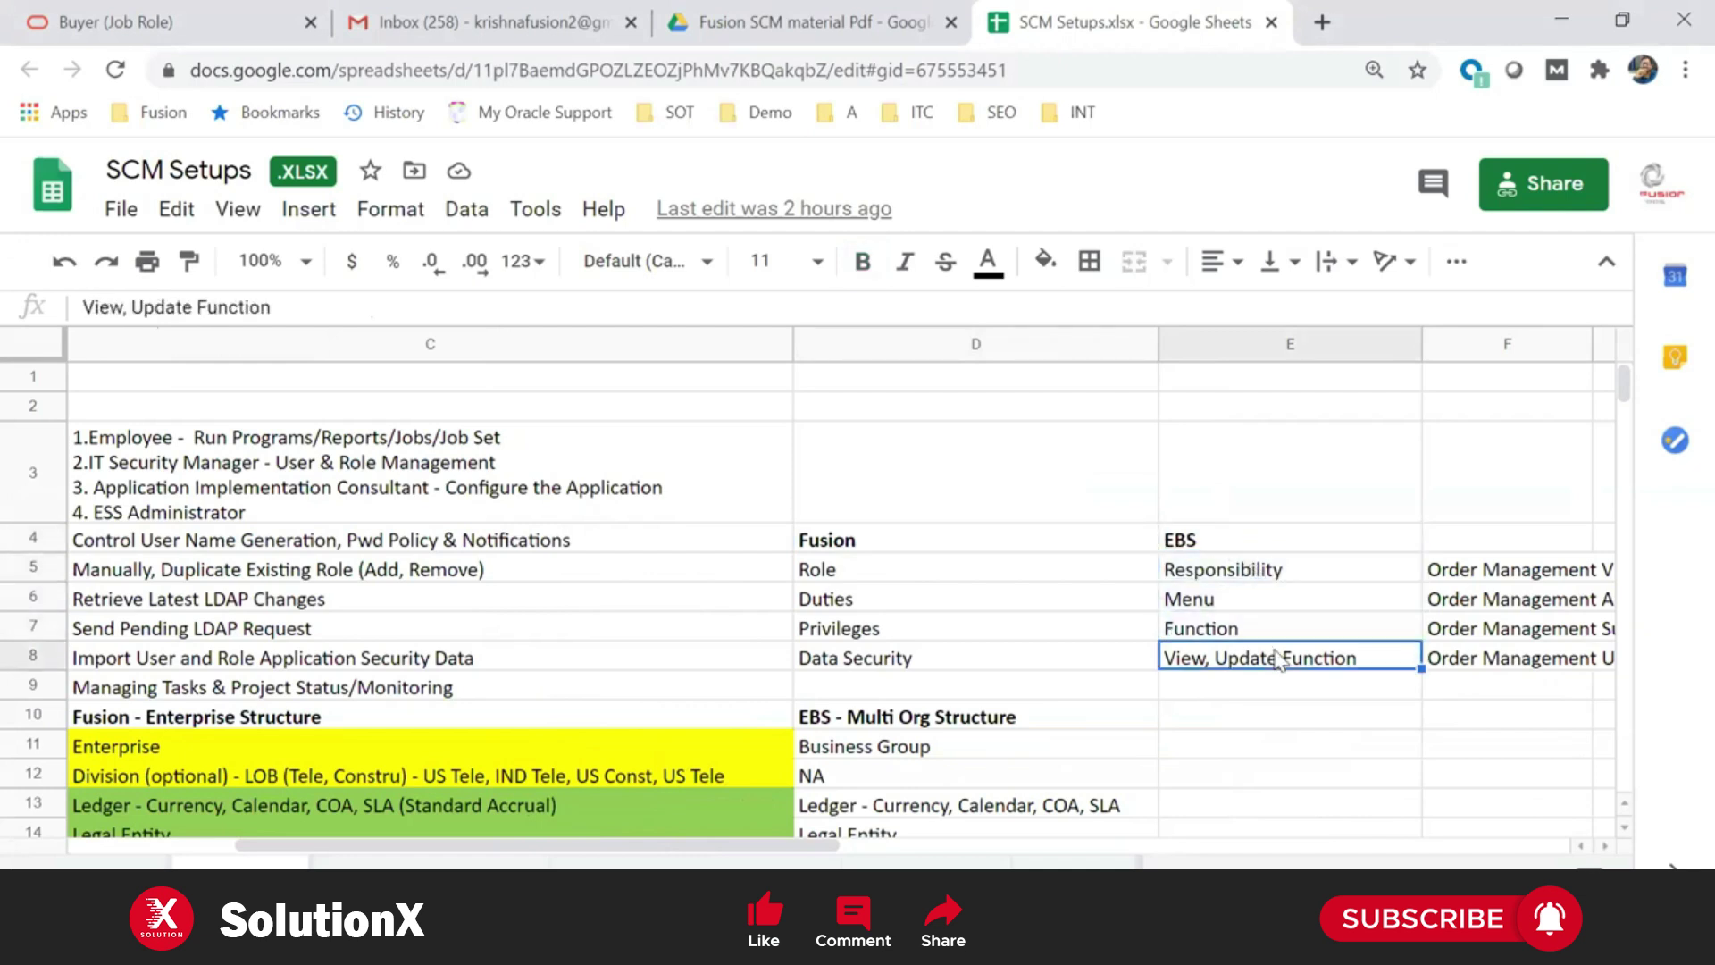
{"action": "left_click", "coordinate": [1278, 633]}
{"action": "left_click", "coordinate": [1197, 661]}
{"action": "left_click", "coordinate": [1220, 573]}
{"action": "left_click", "coordinate": [960, 577]}
Compare Duties with Menu, Privileges with Function, and Data Security with View, Update Function
{"action": "key", "text": "Right"}
{"action": "key", "text": "Down"}
{"action": "key", "text": "Left"}
{"action": "key", "text": "Right"}
{"action": "left_click", "coordinate": [862, 632]}
{"action": "left_click", "coordinate": [1206, 628]}
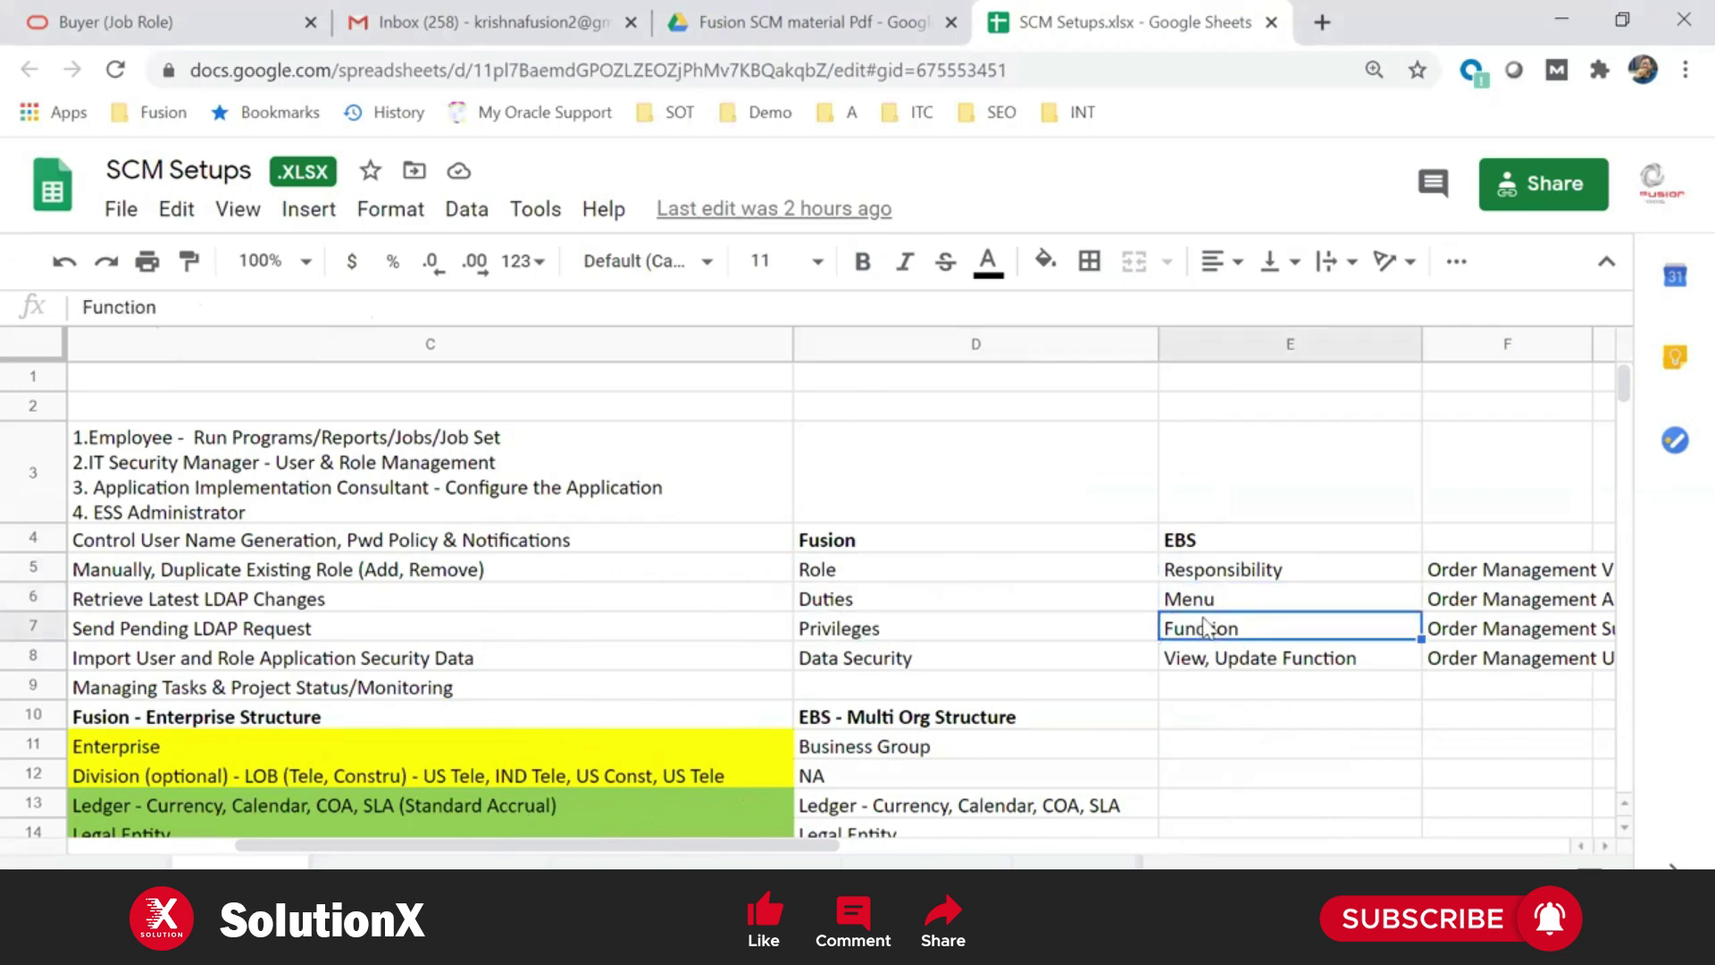
{"action": "left_click", "coordinate": [949, 661]}
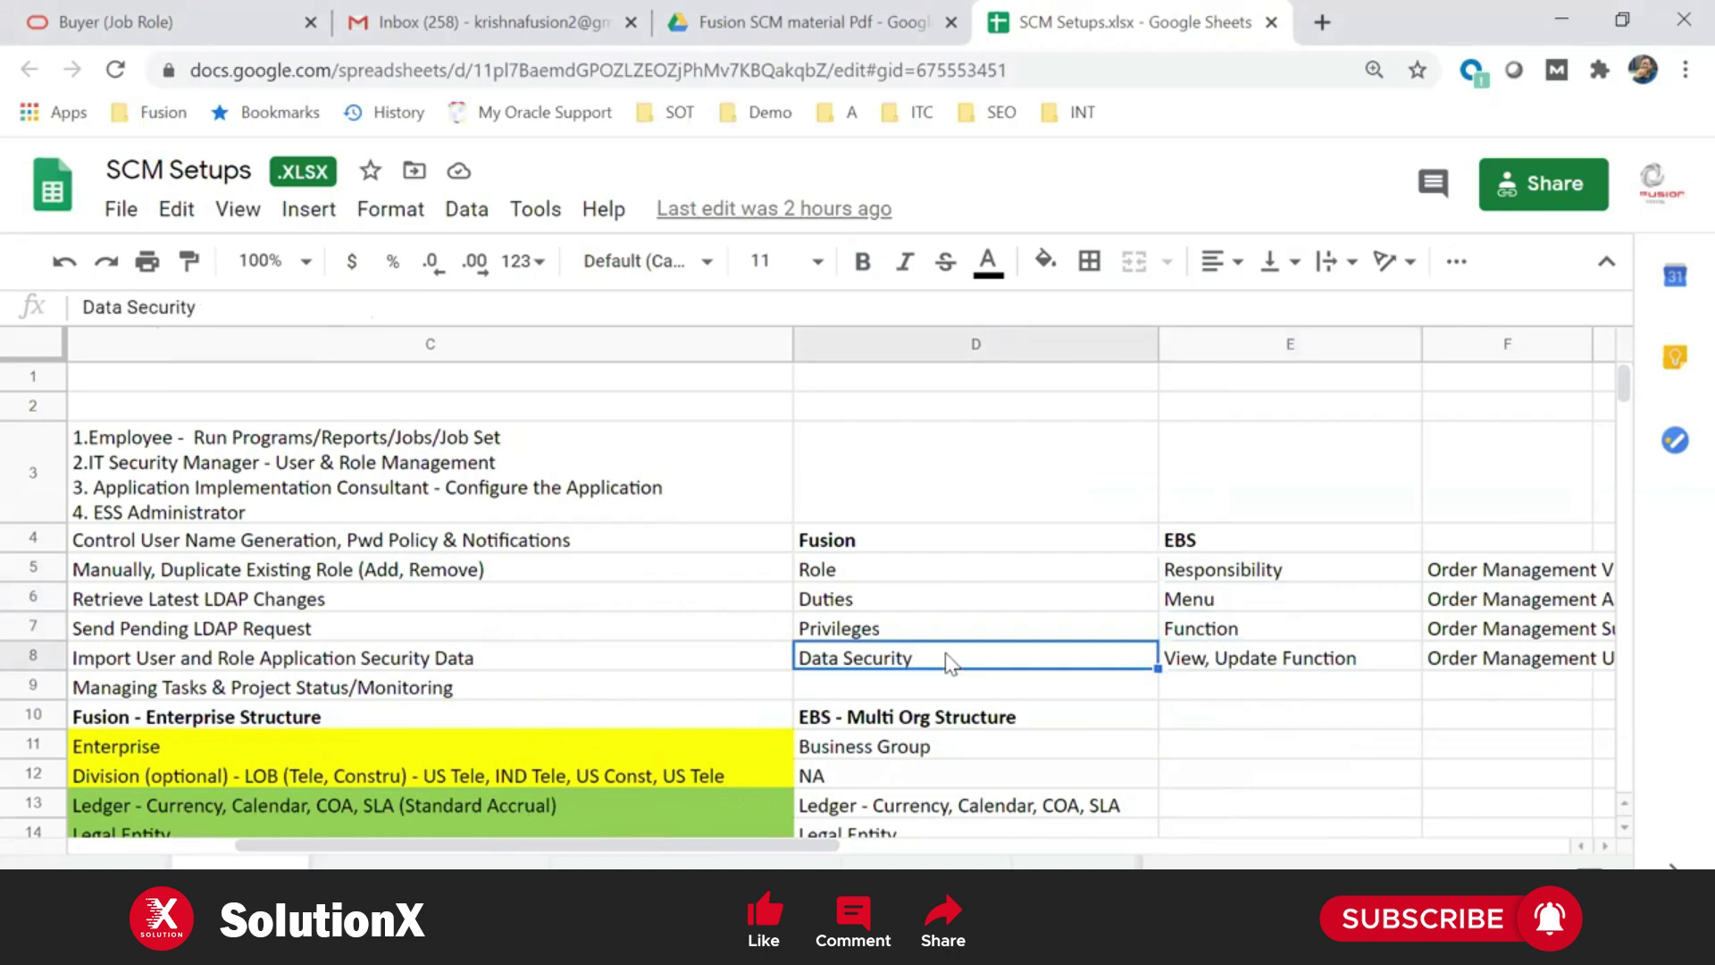
{"action": "key", "text": "Right"}
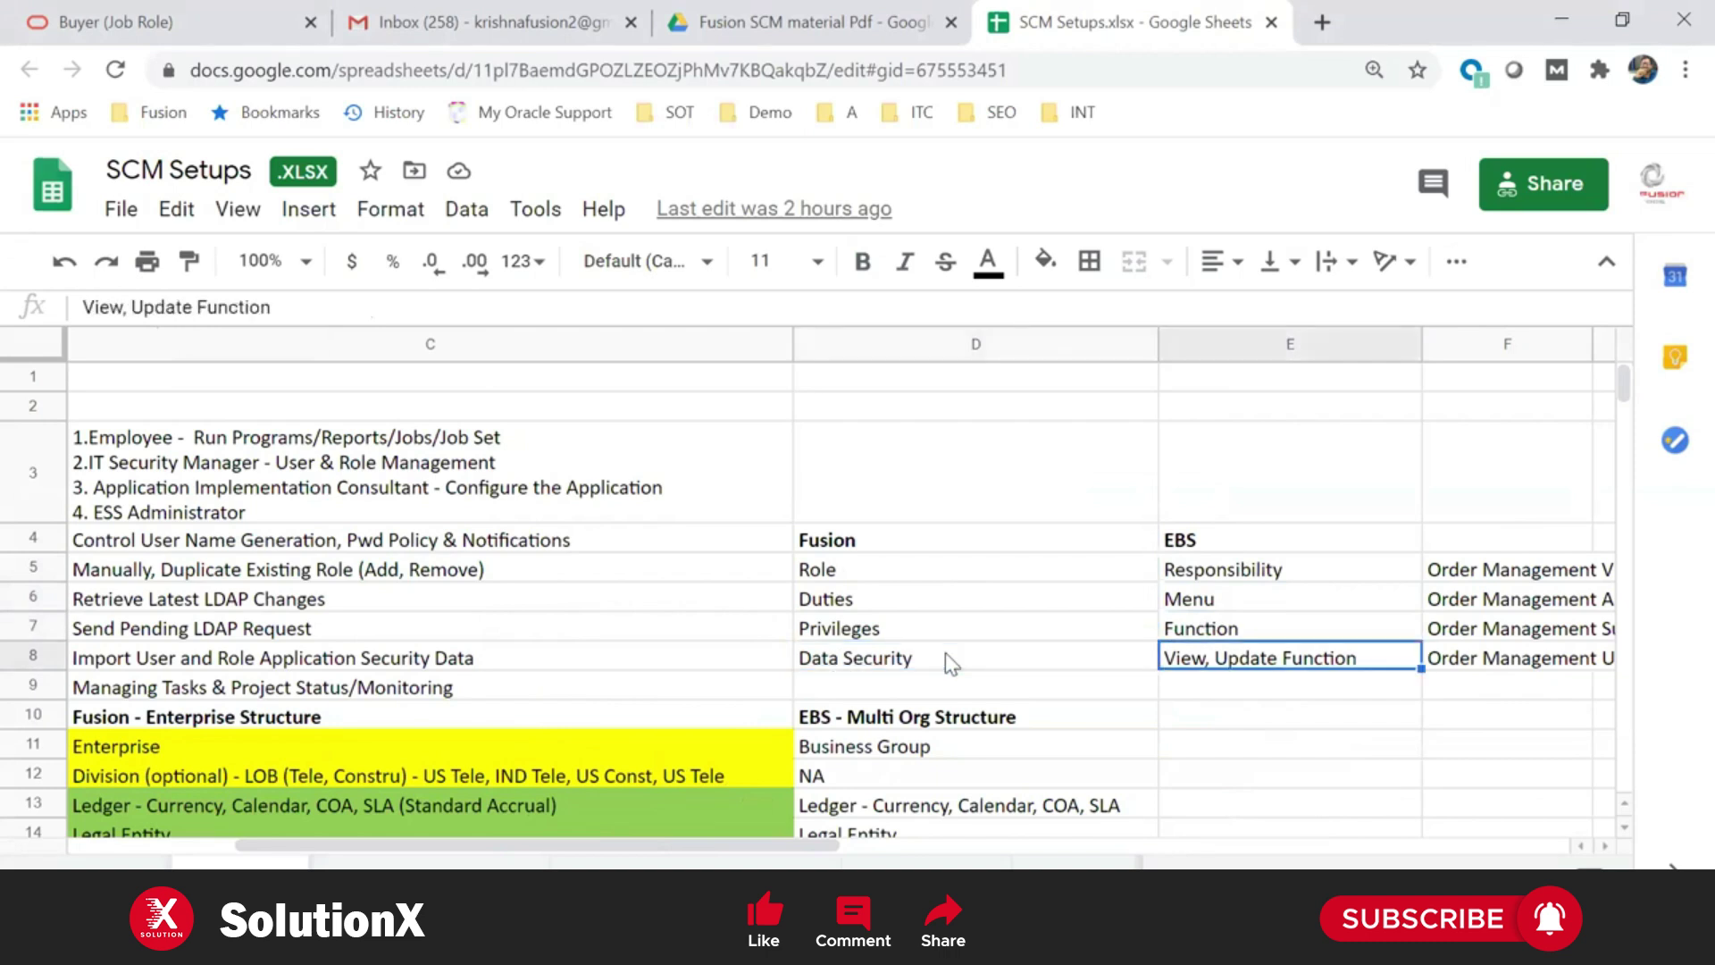
{"action": "left_click", "coordinate": [134, 21]}
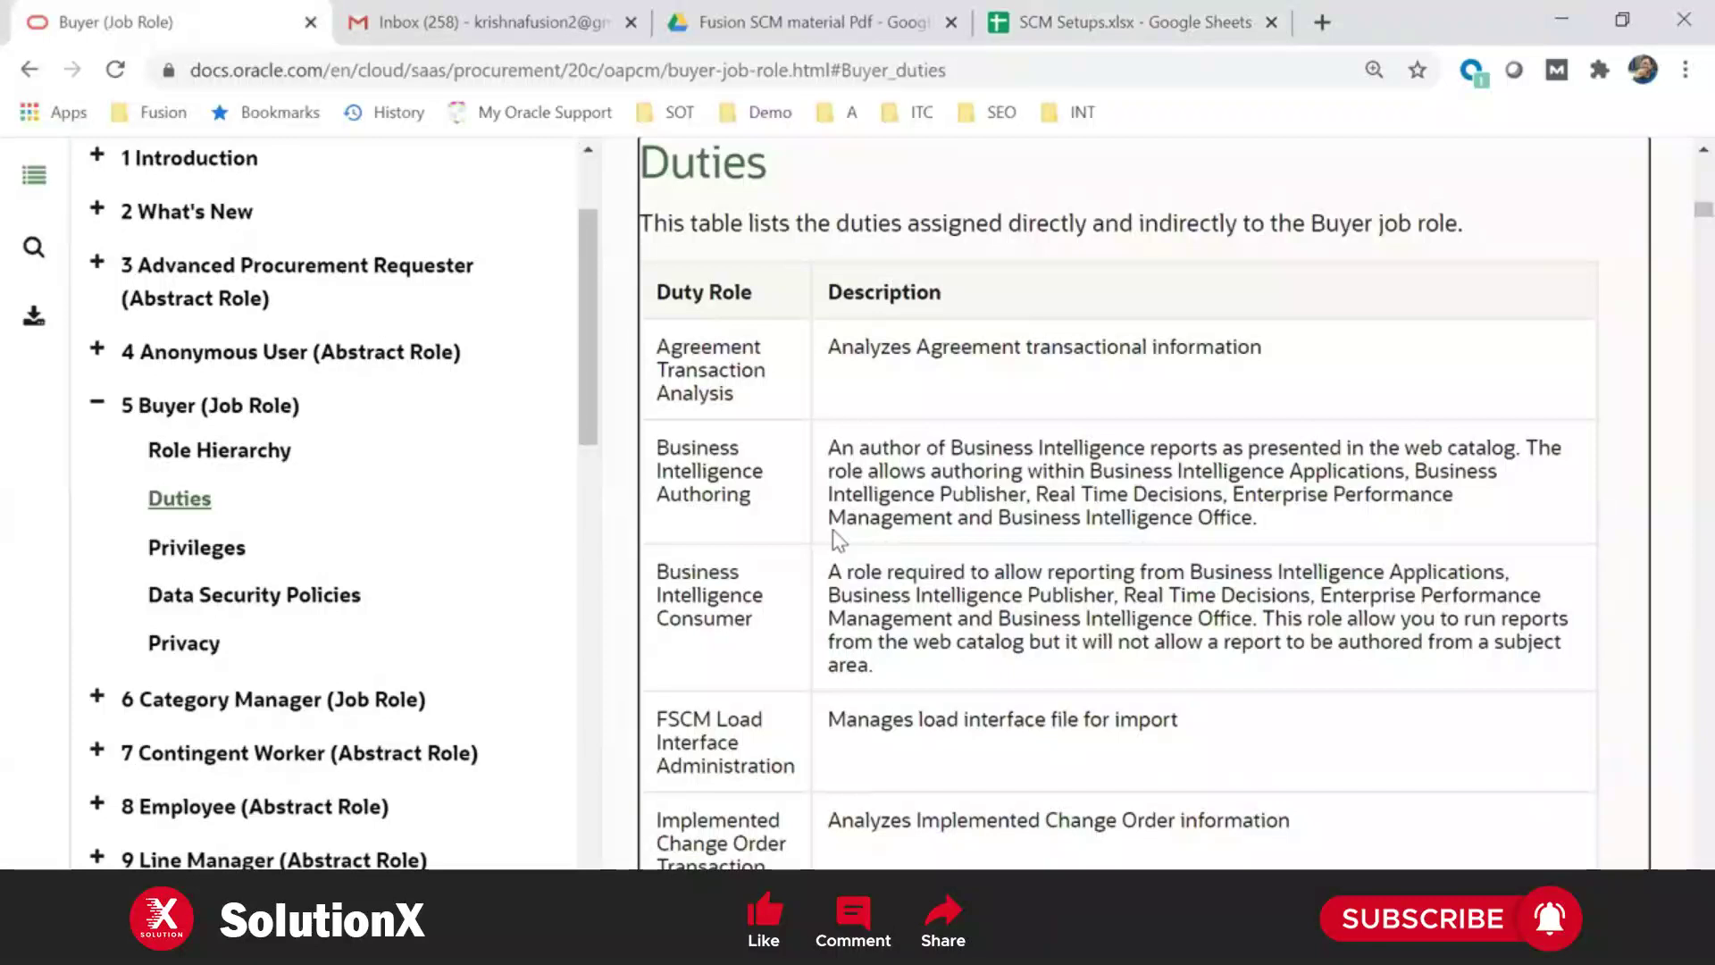
{"action": "scroll", "coordinate": [837, 539], "scroll_direction": "down", "scroll_amount": 6}
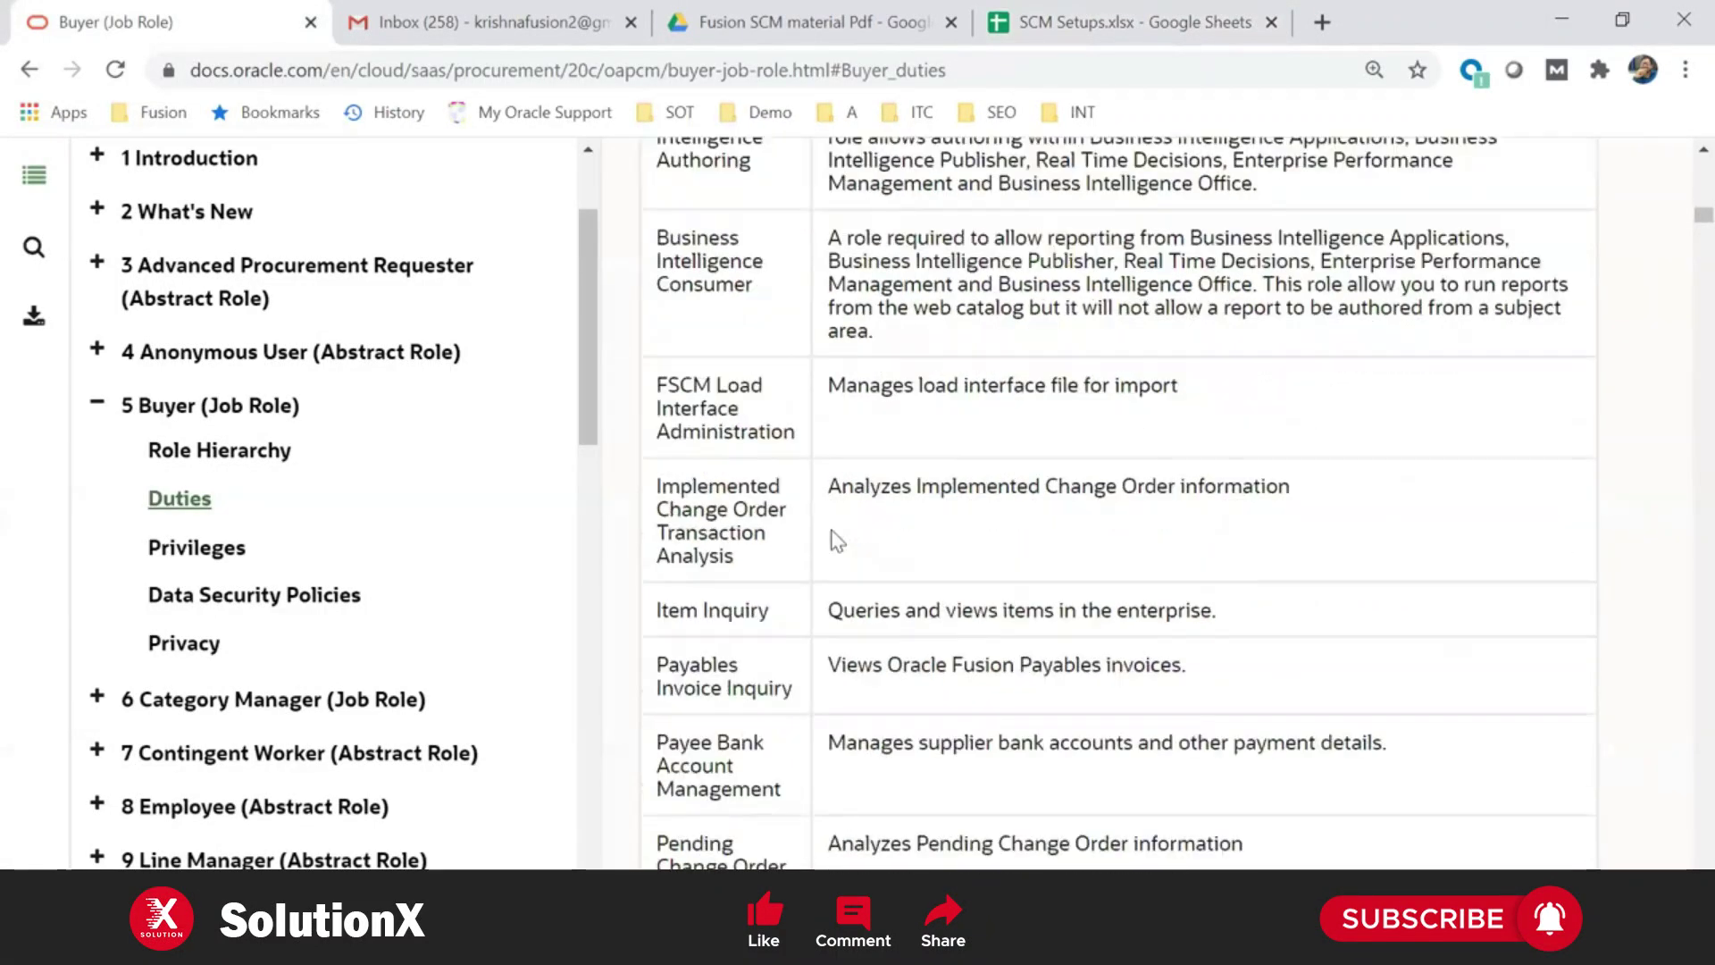
{"action": "scroll", "coordinate": [710, 672], "scroll_direction": "down", "scroll_amount": 5}
{"action": "scroll", "coordinate": [712, 674], "scroll_direction": "down", "scroll_amount": 2}
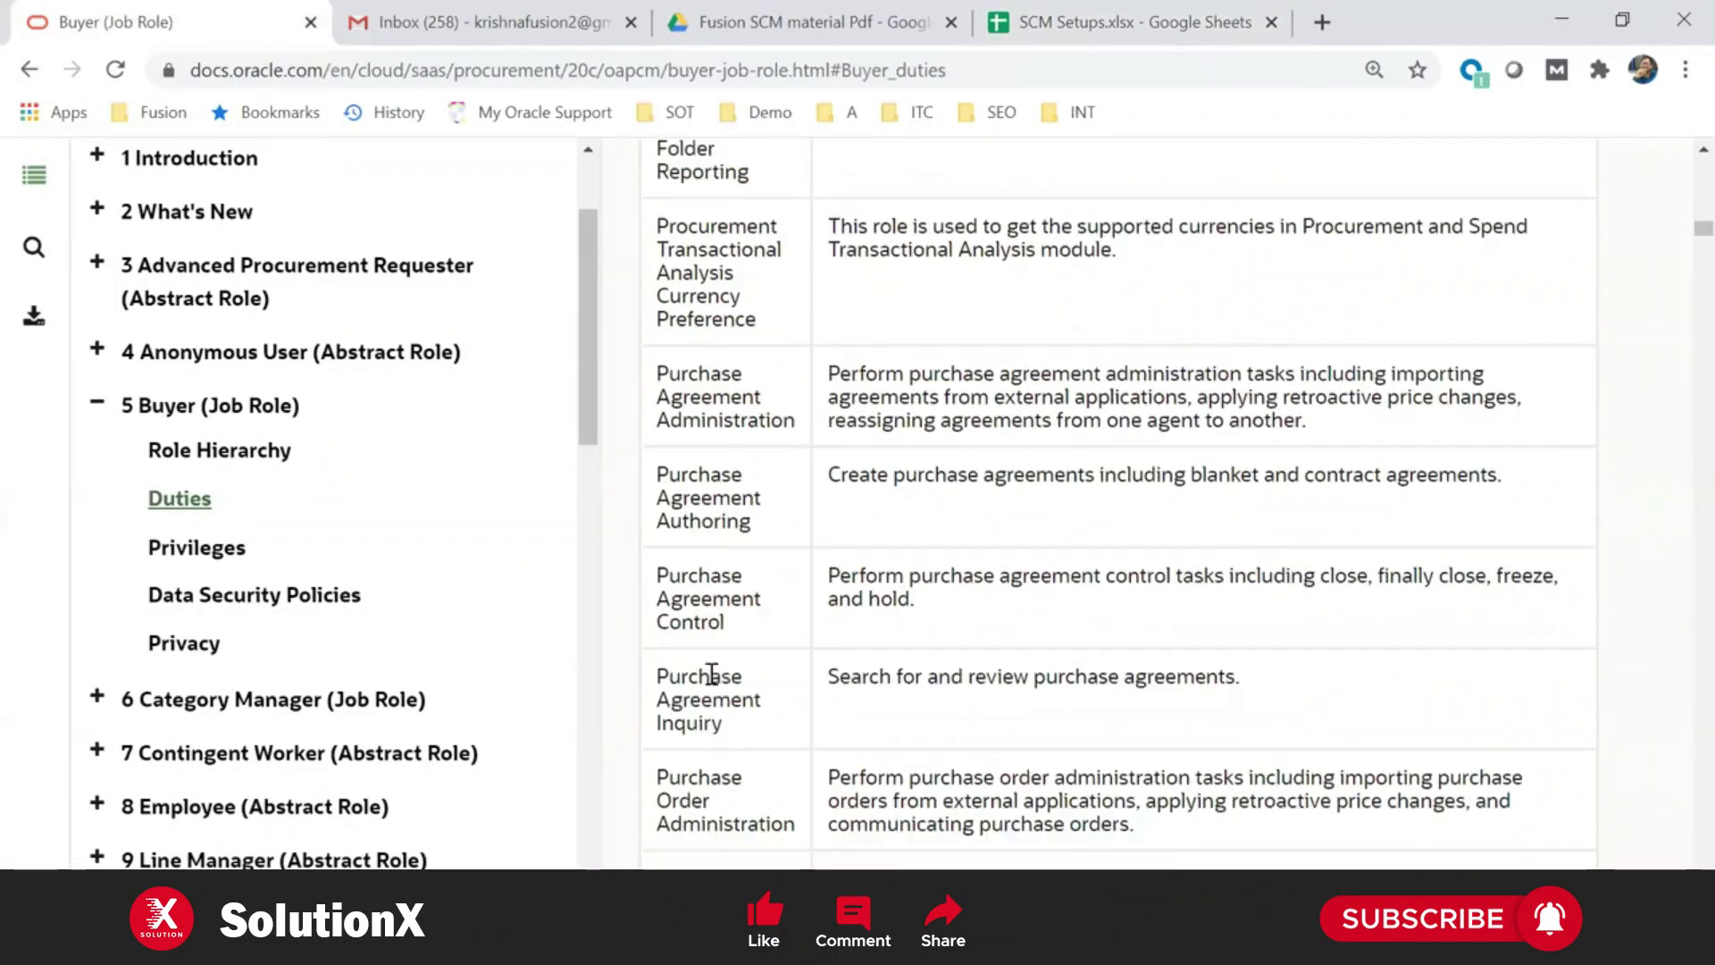
{"action": "left_click_drag", "start_coordinate": [658, 665], "coordinate": [795, 717]}
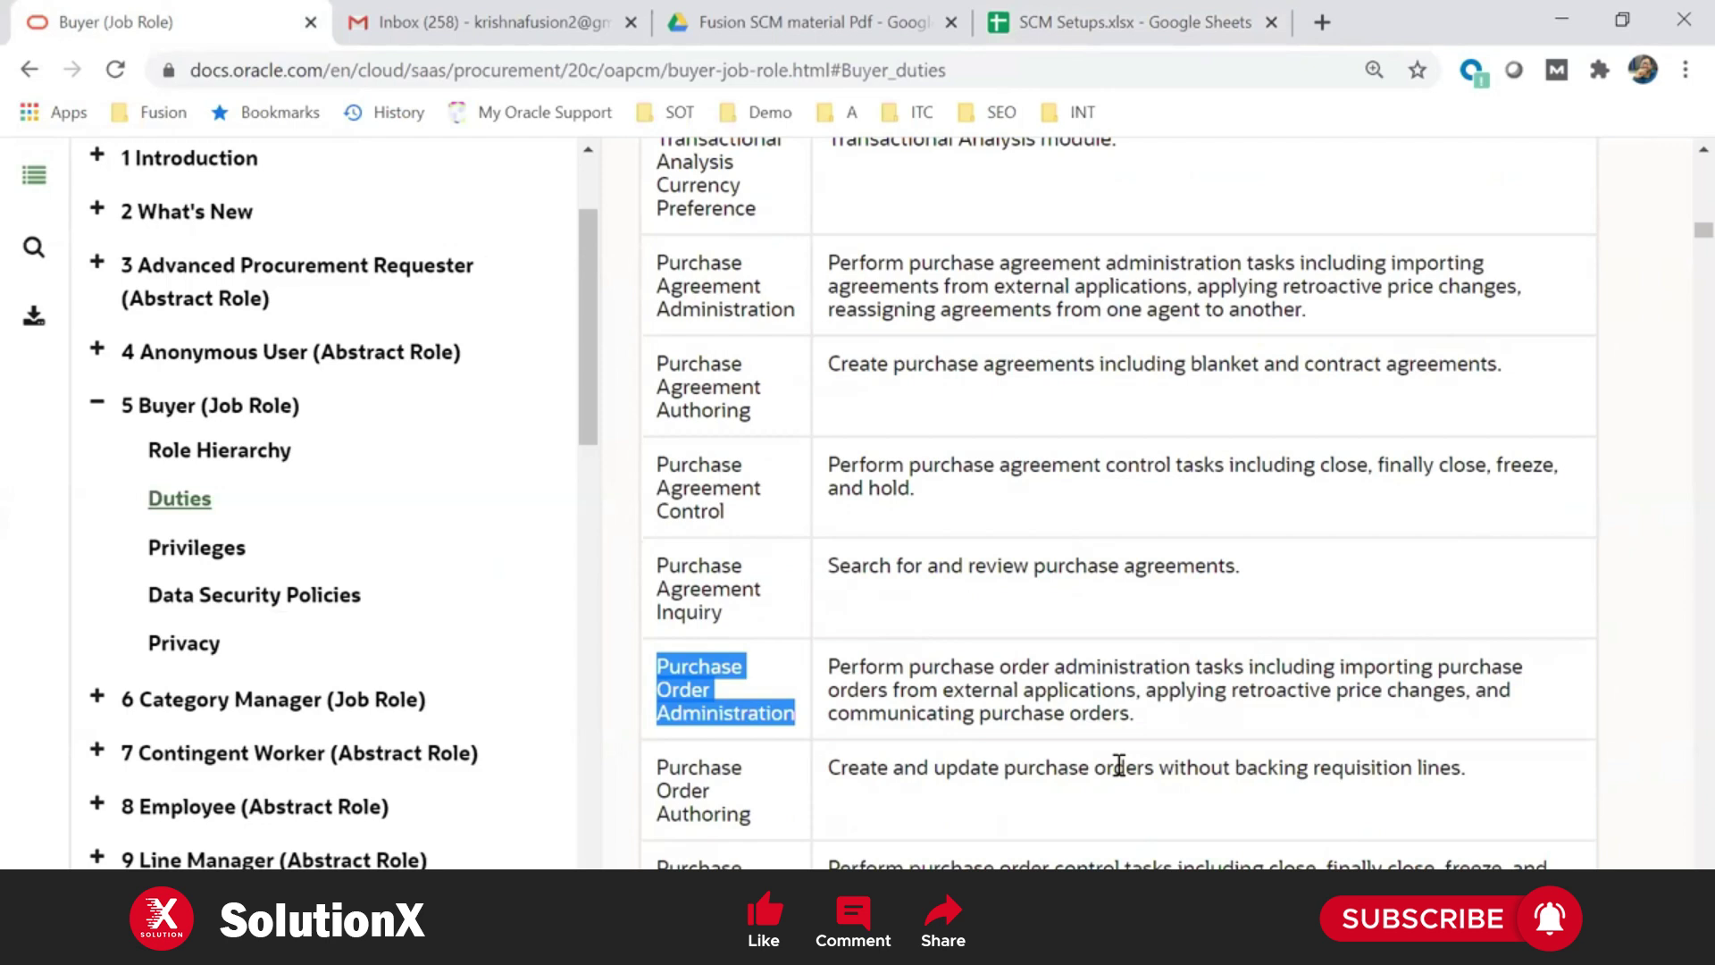
In the Privileges table, highlight Purchase Order Administration entries such as Import Purchase Order
{"action": "left_click", "coordinate": [213, 549]}
{"action": "scroll", "coordinate": [984, 611], "scroll_direction": "down", "scroll_amount": 5}
{"action": "scroll", "coordinate": [986, 613], "scroll_direction": "down", "scroll_amount": 15}
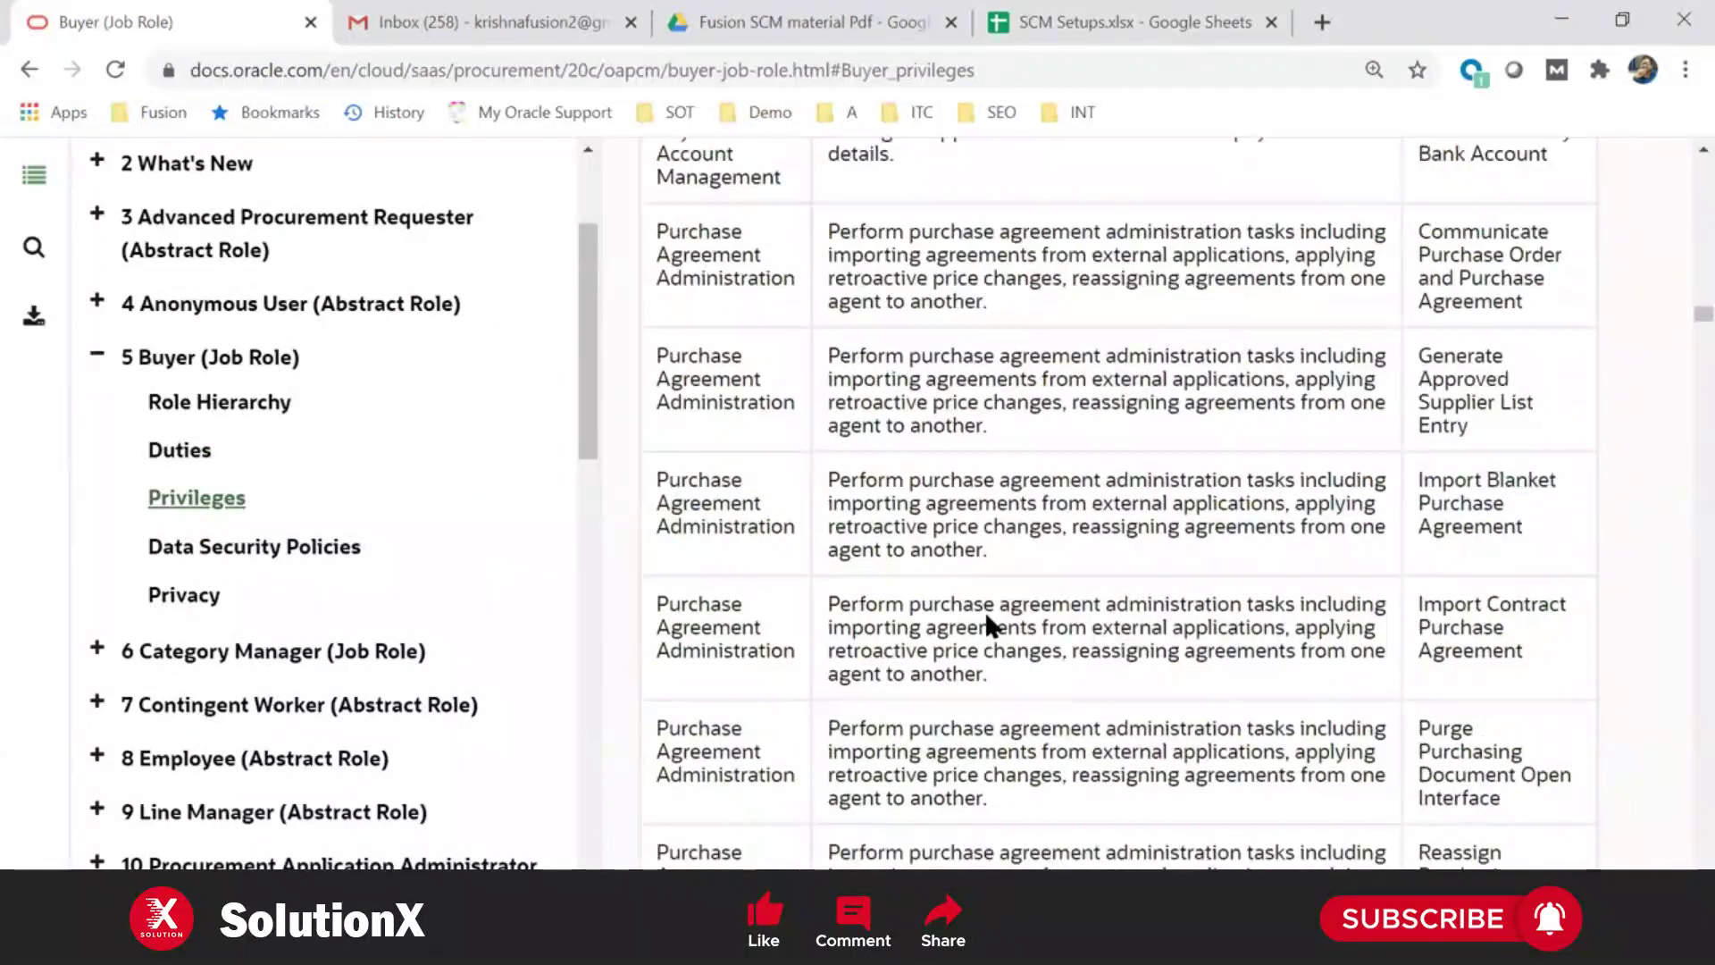
{"action": "left_click_drag", "start_coordinate": [680, 364], "coordinate": [811, 413]}
{"action": "left_click_drag", "start_coordinate": [681, 479], "coordinate": [777, 504]}
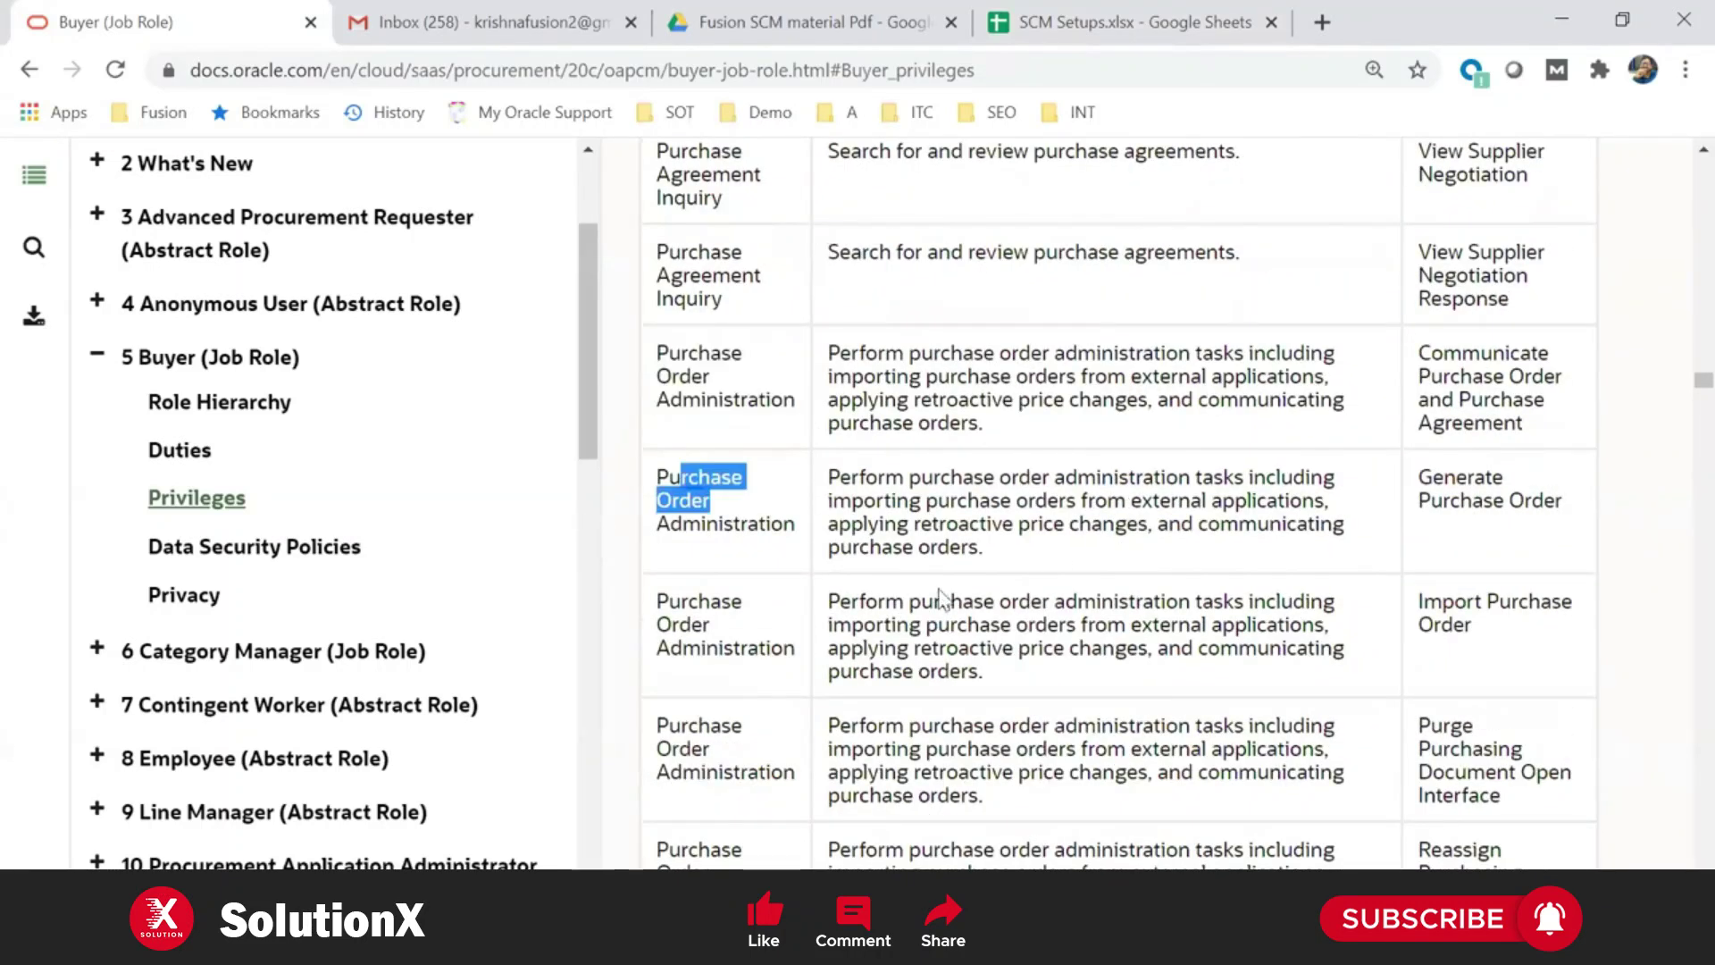
{"action": "left_click_drag", "start_coordinate": [1421, 601], "coordinate": [1512, 641]}
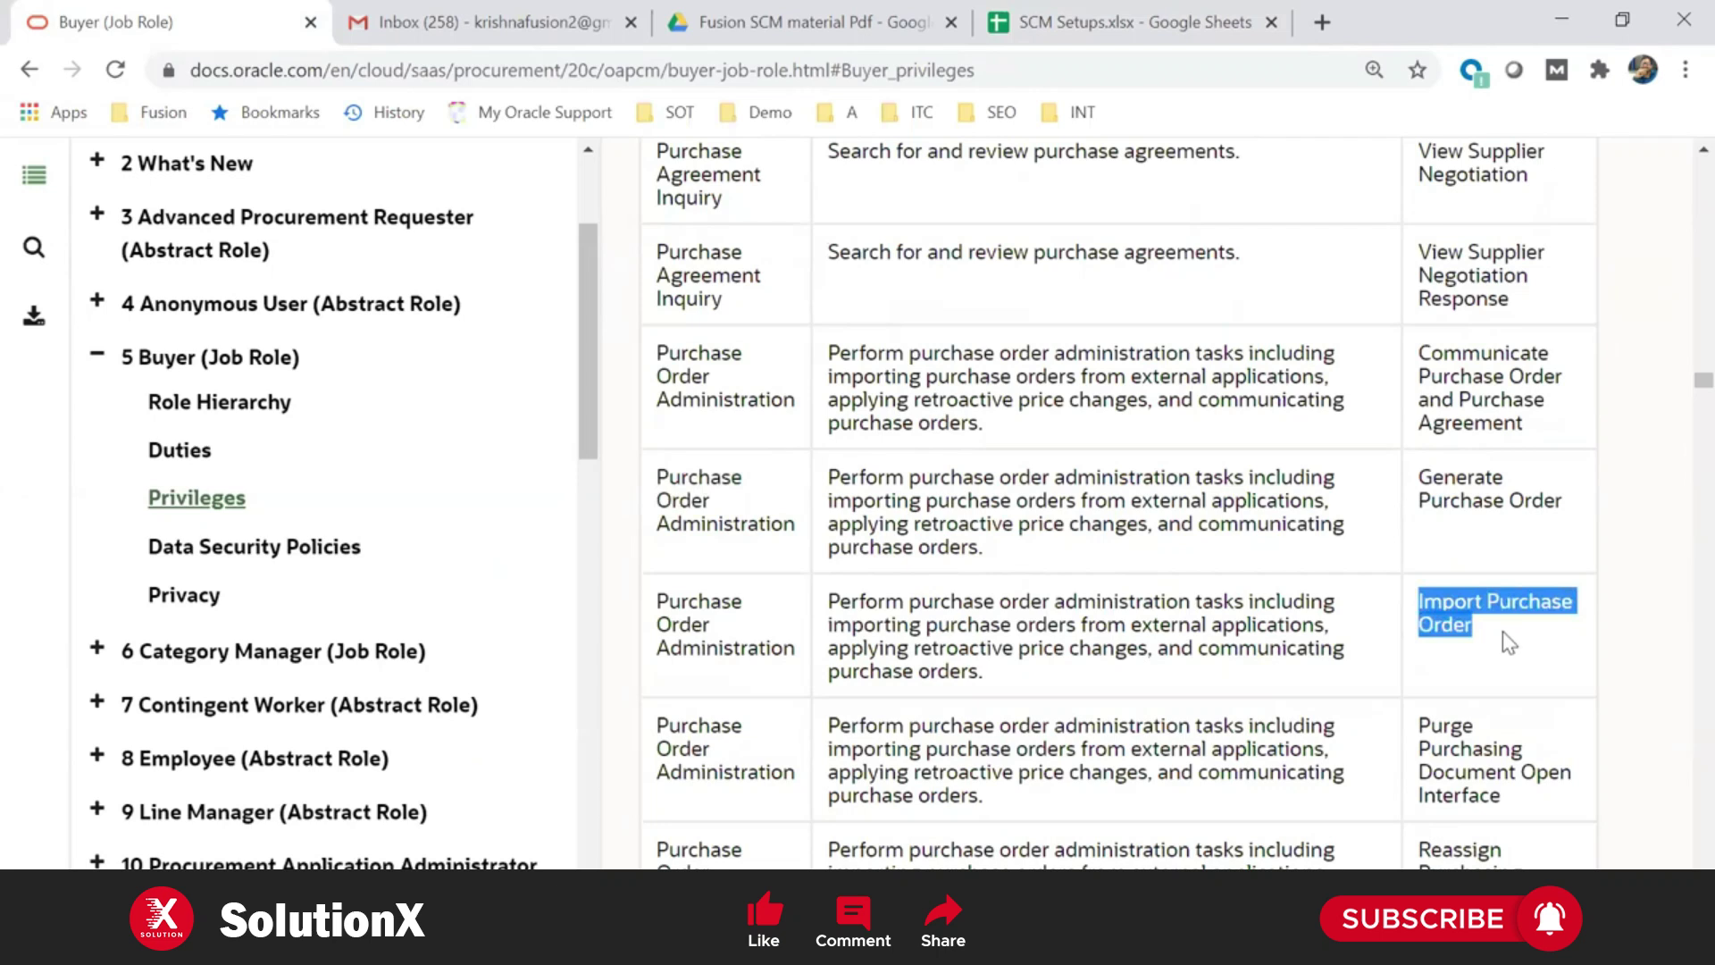
{"action": "scroll", "coordinate": [1508, 641], "scroll_direction": "down", "scroll_amount": 2}
{"action": "left_click_drag", "start_coordinate": [669, 438], "coordinate": [784, 486]}
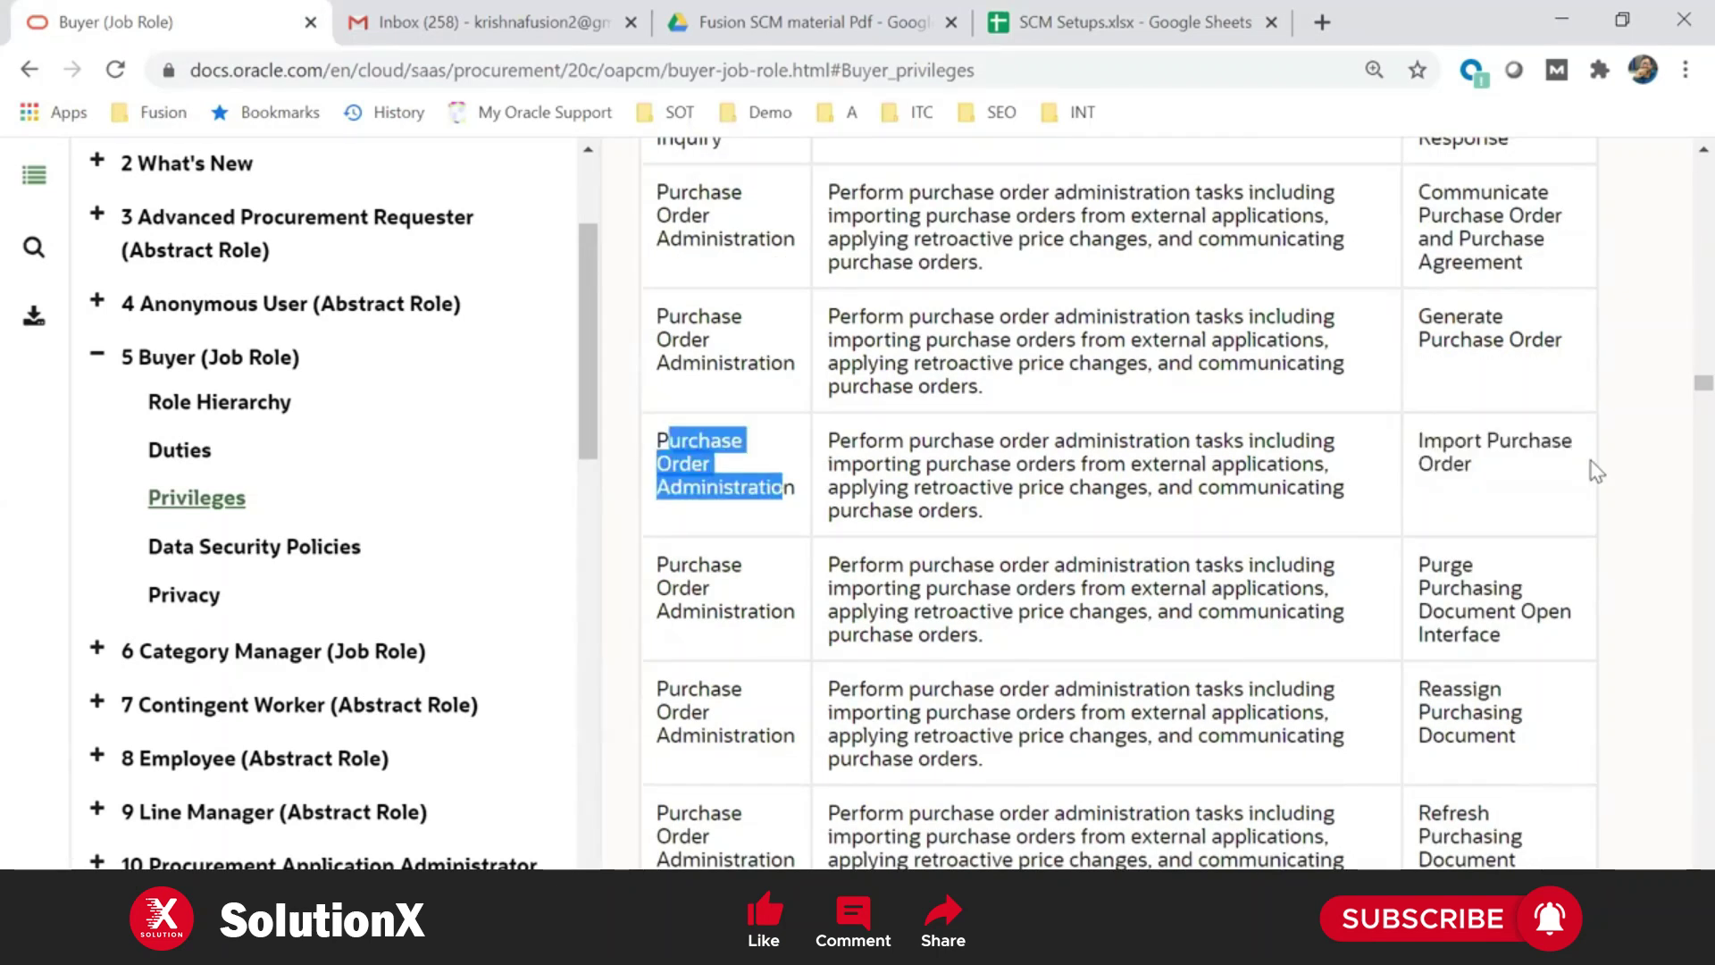
{"action": "left_click_drag", "start_coordinate": [1422, 441], "coordinate": [1511, 477]}
Highlight the Cancel Purchase Order privilege under the Purchase Order Authoring duty
{"action": "scroll", "coordinate": [1510, 481], "scroll_direction": "down", "scroll_amount": 3}
{"action": "scroll", "coordinate": [1510, 481], "scroll_direction": "down", "scroll_amount": 3}
{"action": "left_click_drag", "start_coordinate": [1422, 573], "coordinate": [1490, 608]}
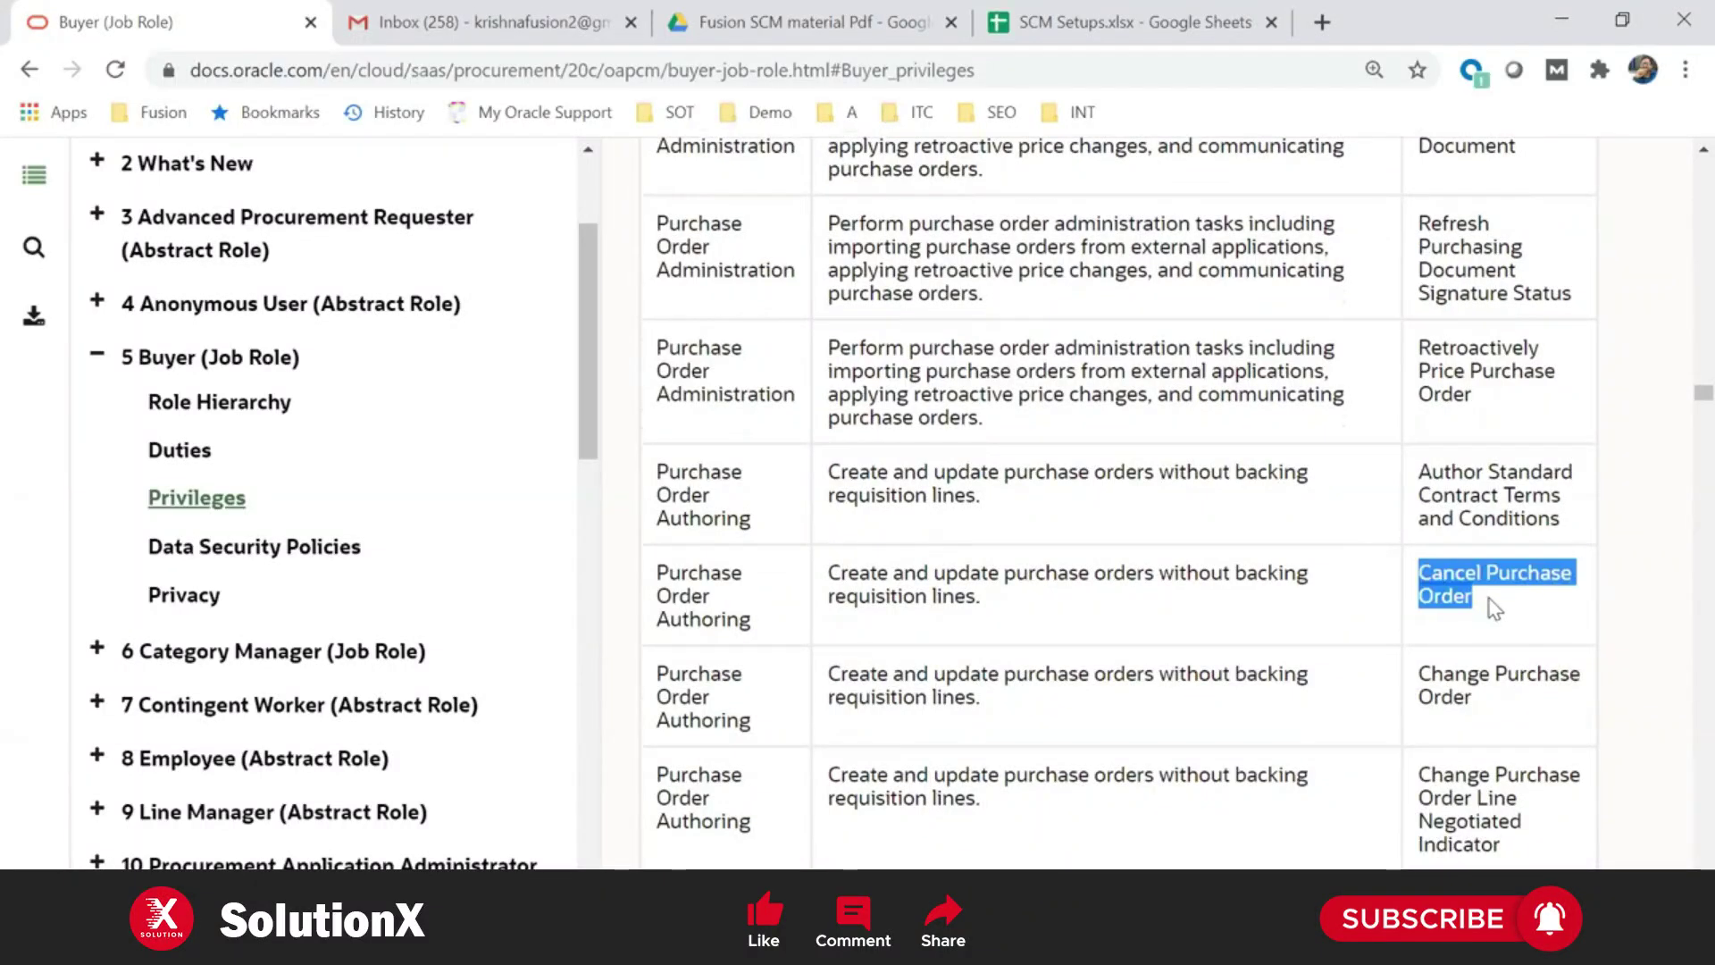
{"action": "left_click_drag", "start_coordinate": [662, 574], "coordinate": [720, 582]}
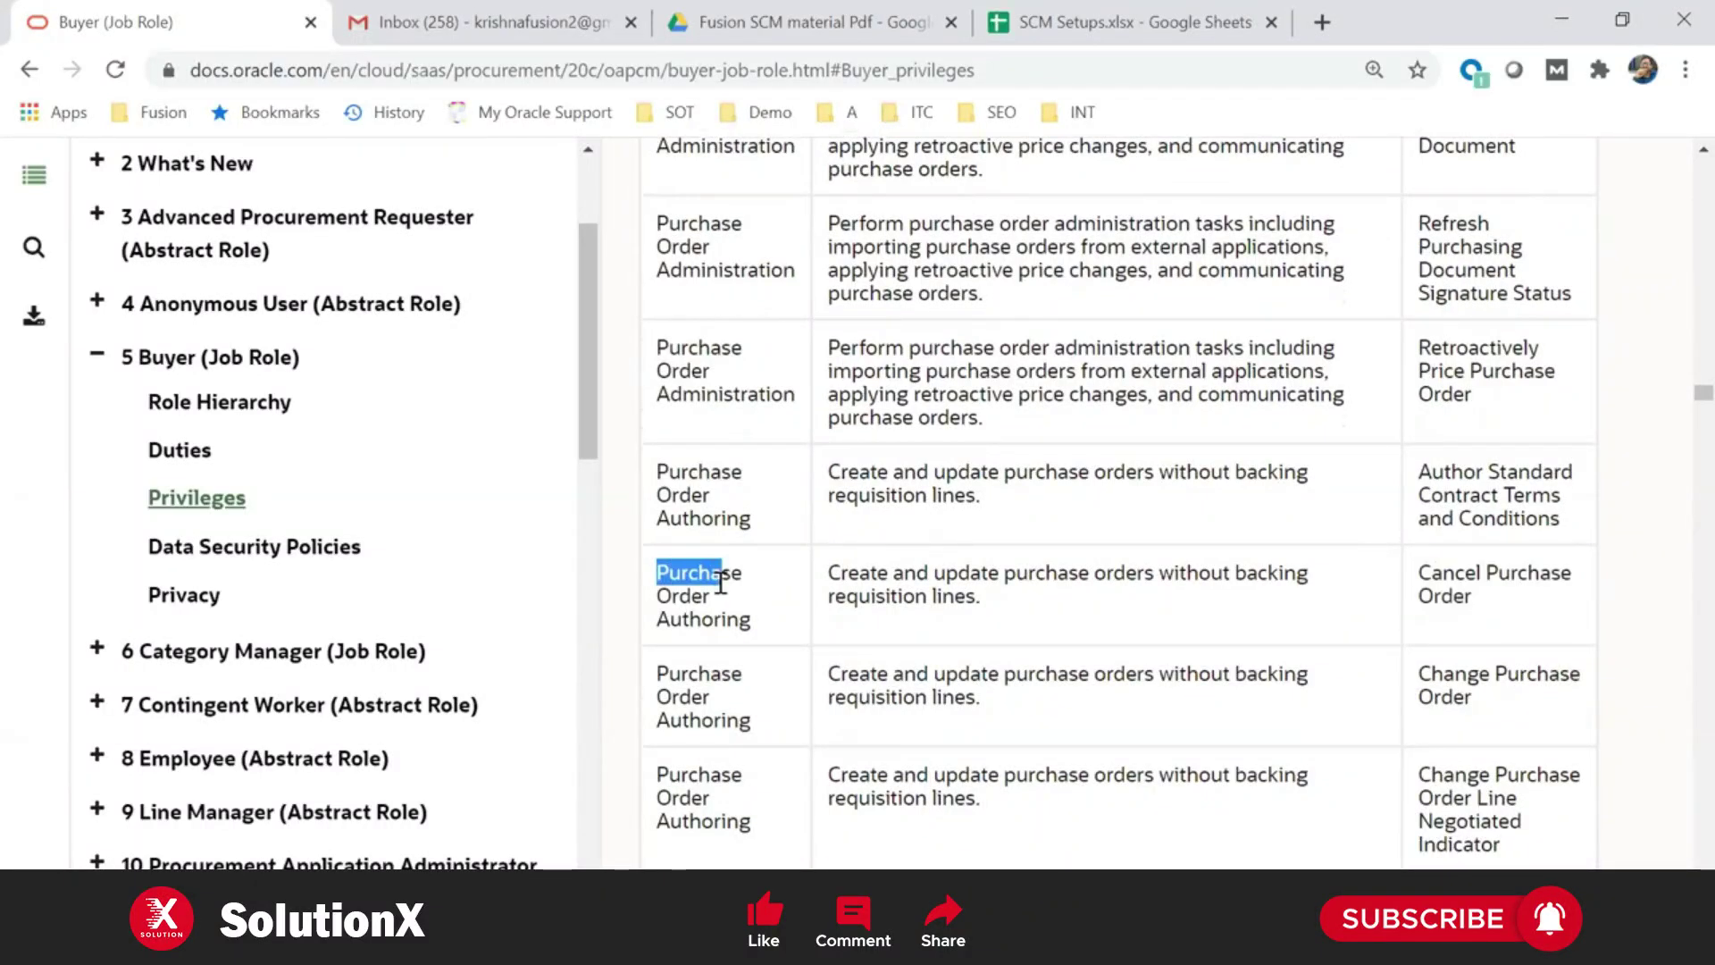
{"action": "left_click_drag", "start_coordinate": [1420, 572], "coordinate": [1497, 612]}
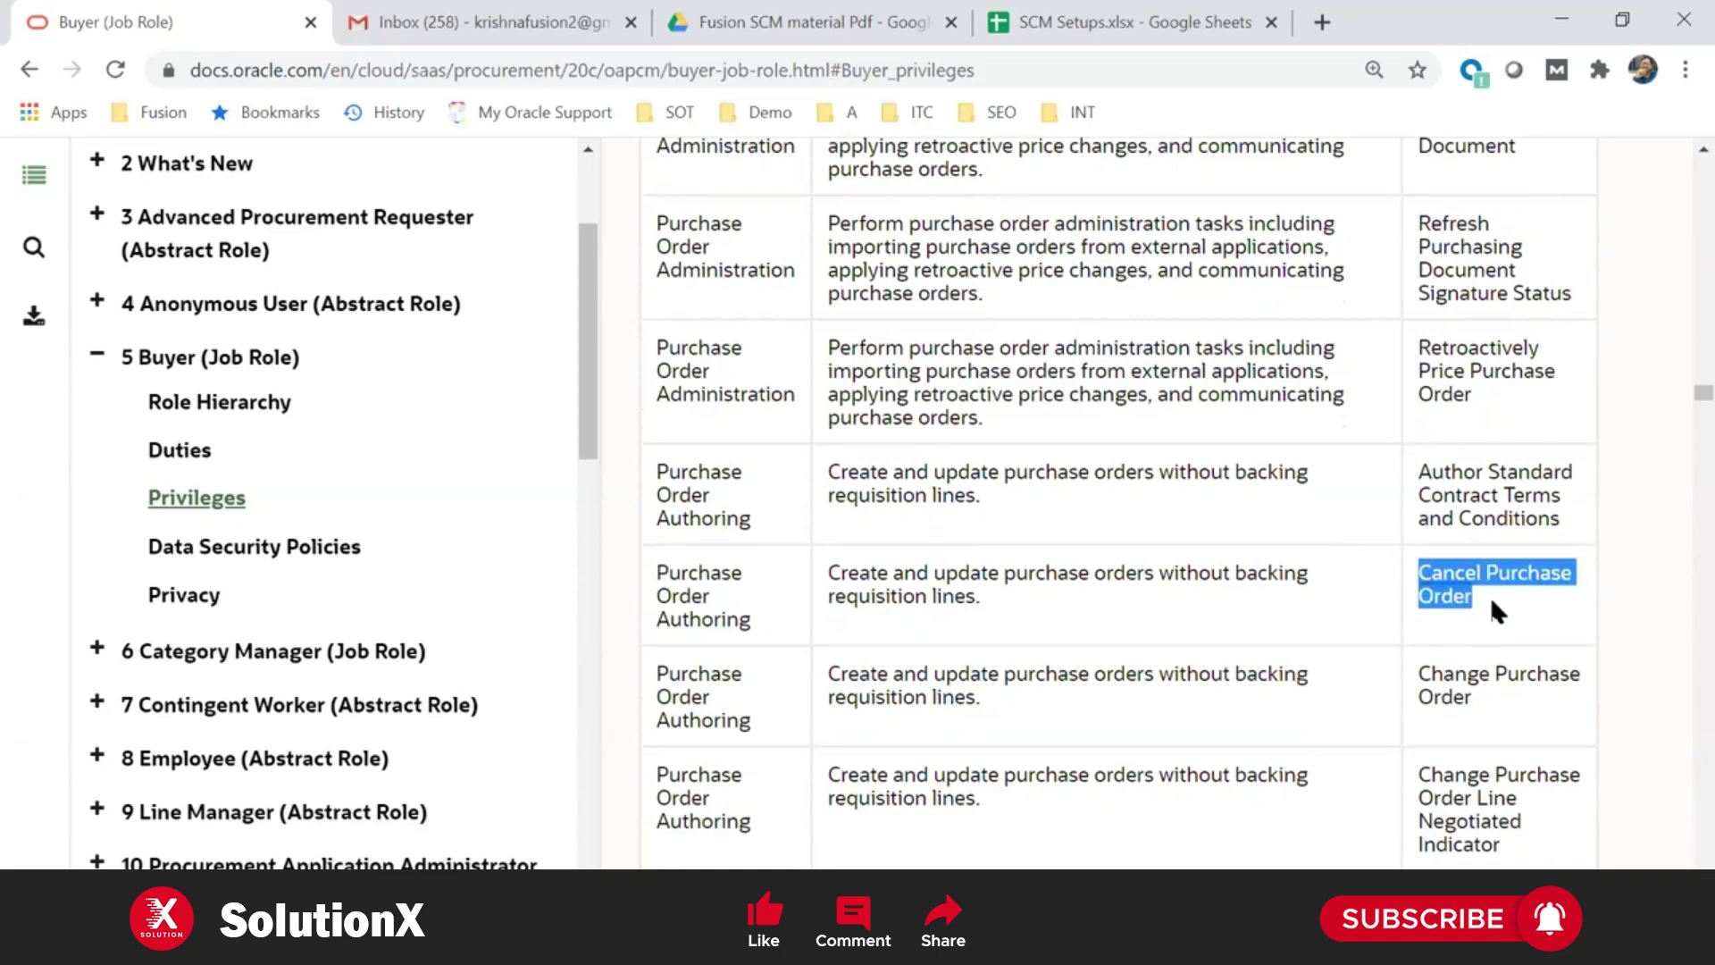
{"action": "left_click", "coordinate": [1444, 672]}
Highlight the Purchase Order Authoring privileges Change Purchase Order and Create Purchase Order
{"action": "scroll", "coordinate": [1469, 702], "scroll_direction": "down", "scroll_amount": 4}
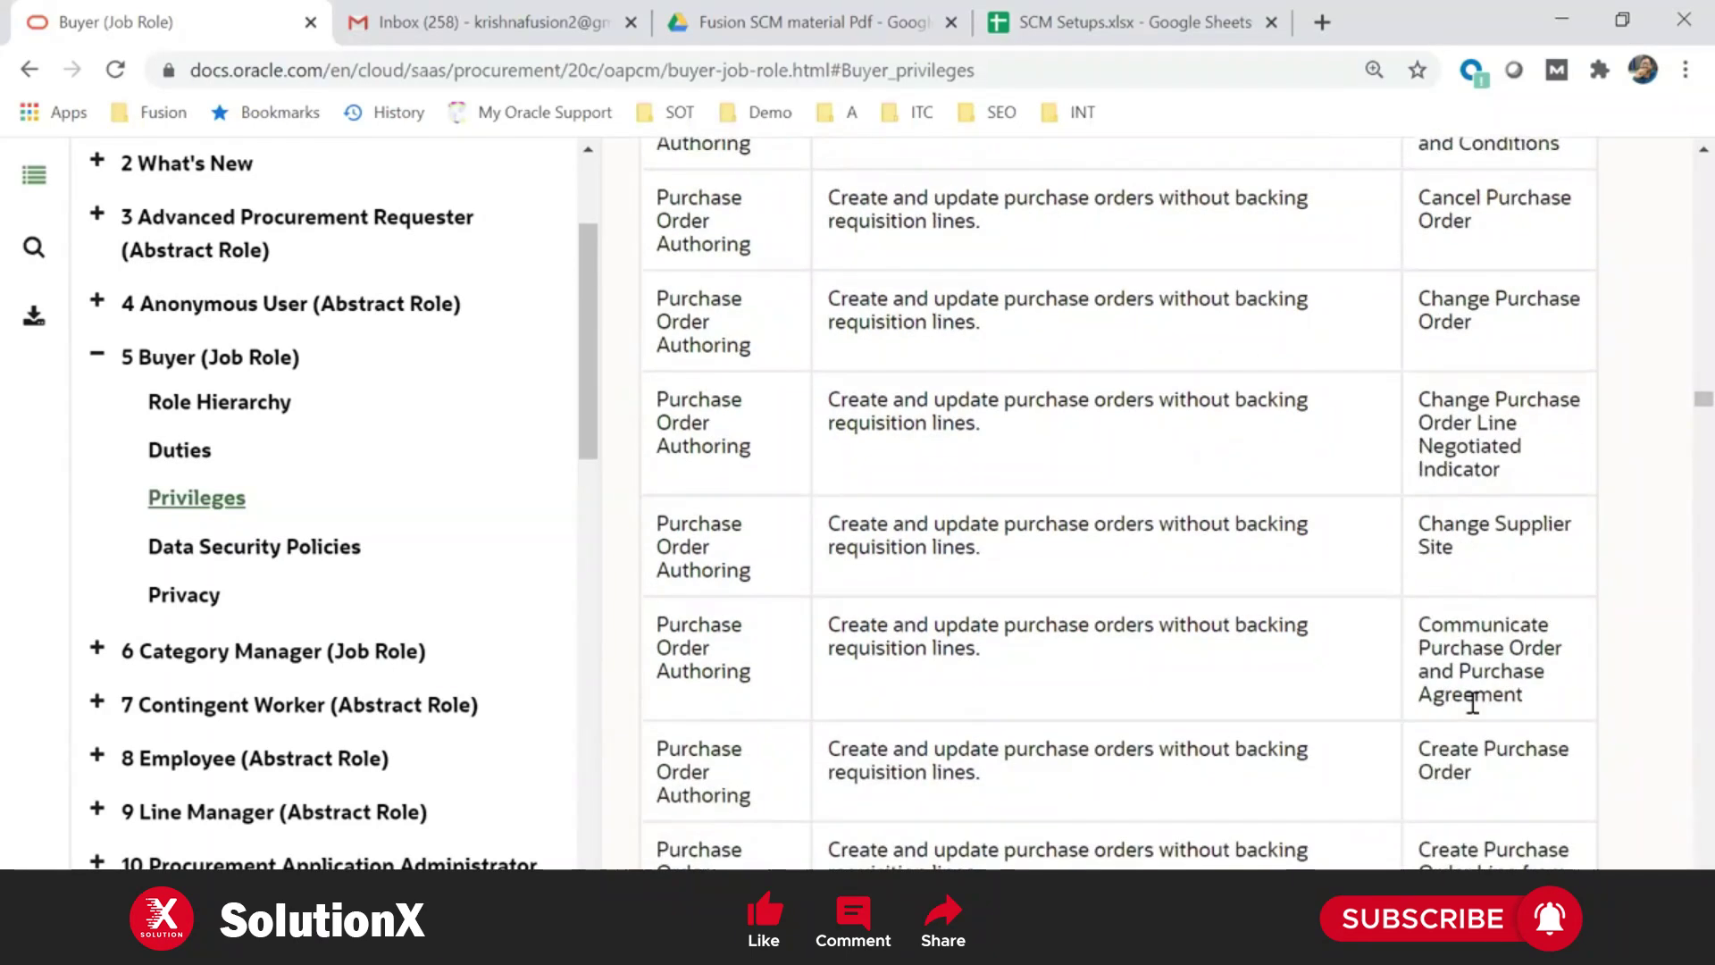
{"action": "key", "text": "ctrl+4"}
{"action": "key", "text": "ctrl+1"}
{"action": "left_click_drag", "start_coordinate": [672, 525], "coordinate": [743, 527]}
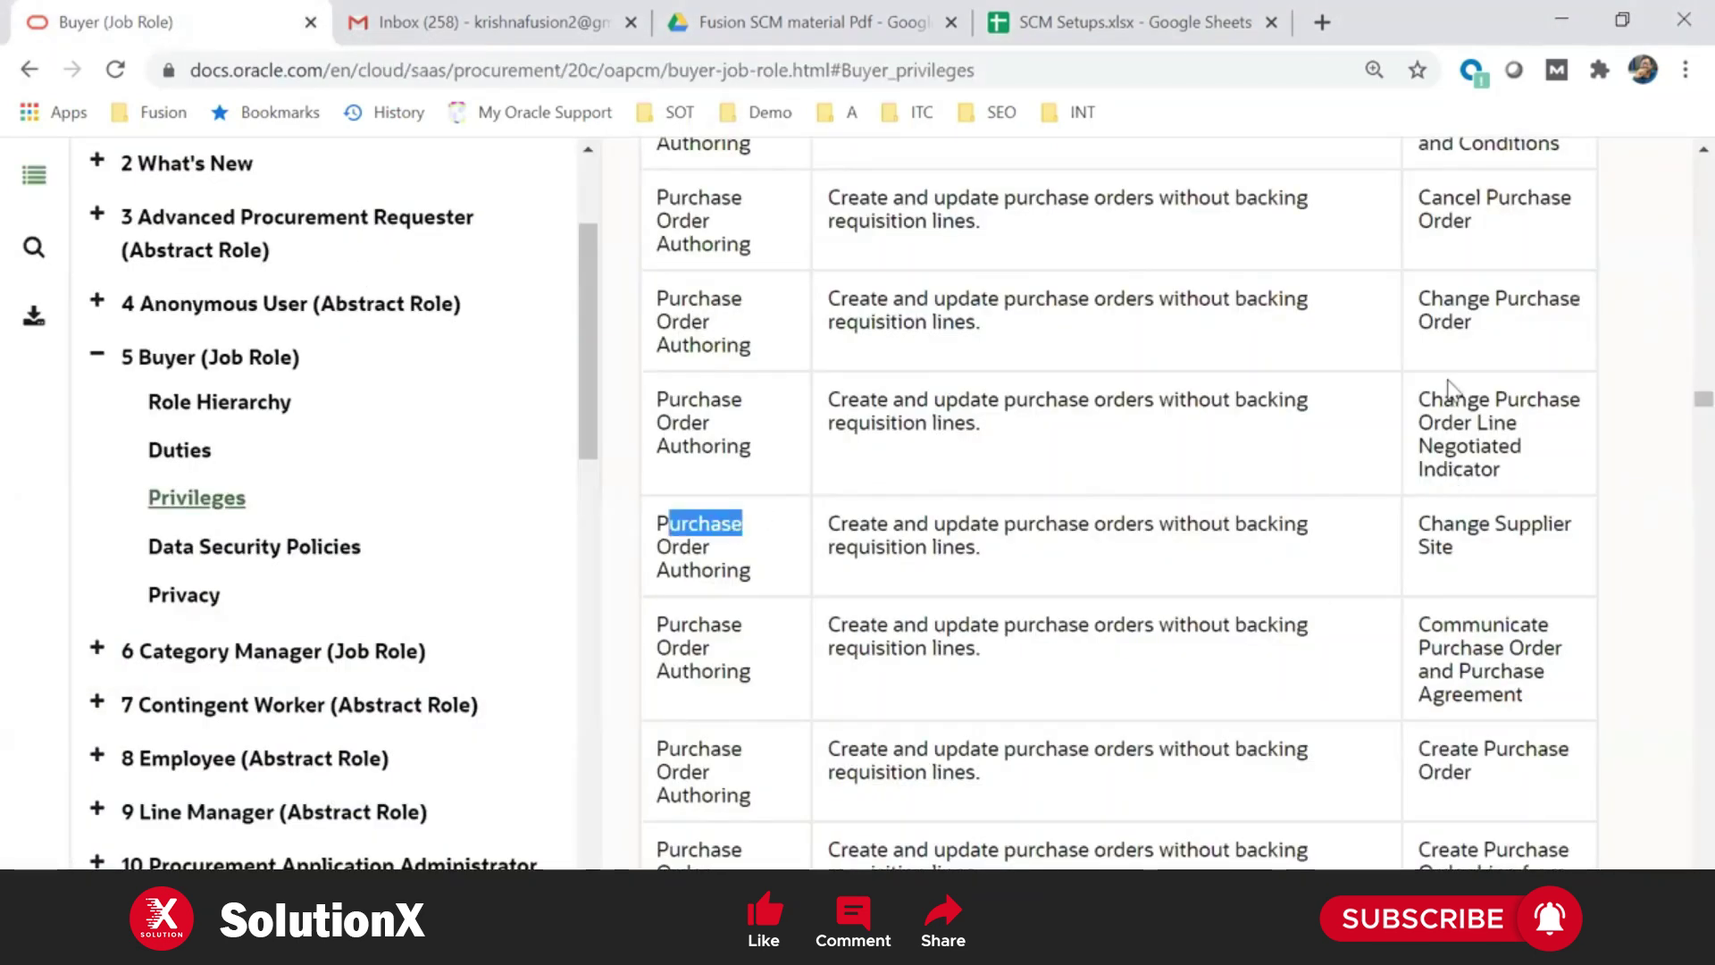
{"action": "left_click_drag", "start_coordinate": [1429, 301], "coordinate": [1498, 349]}
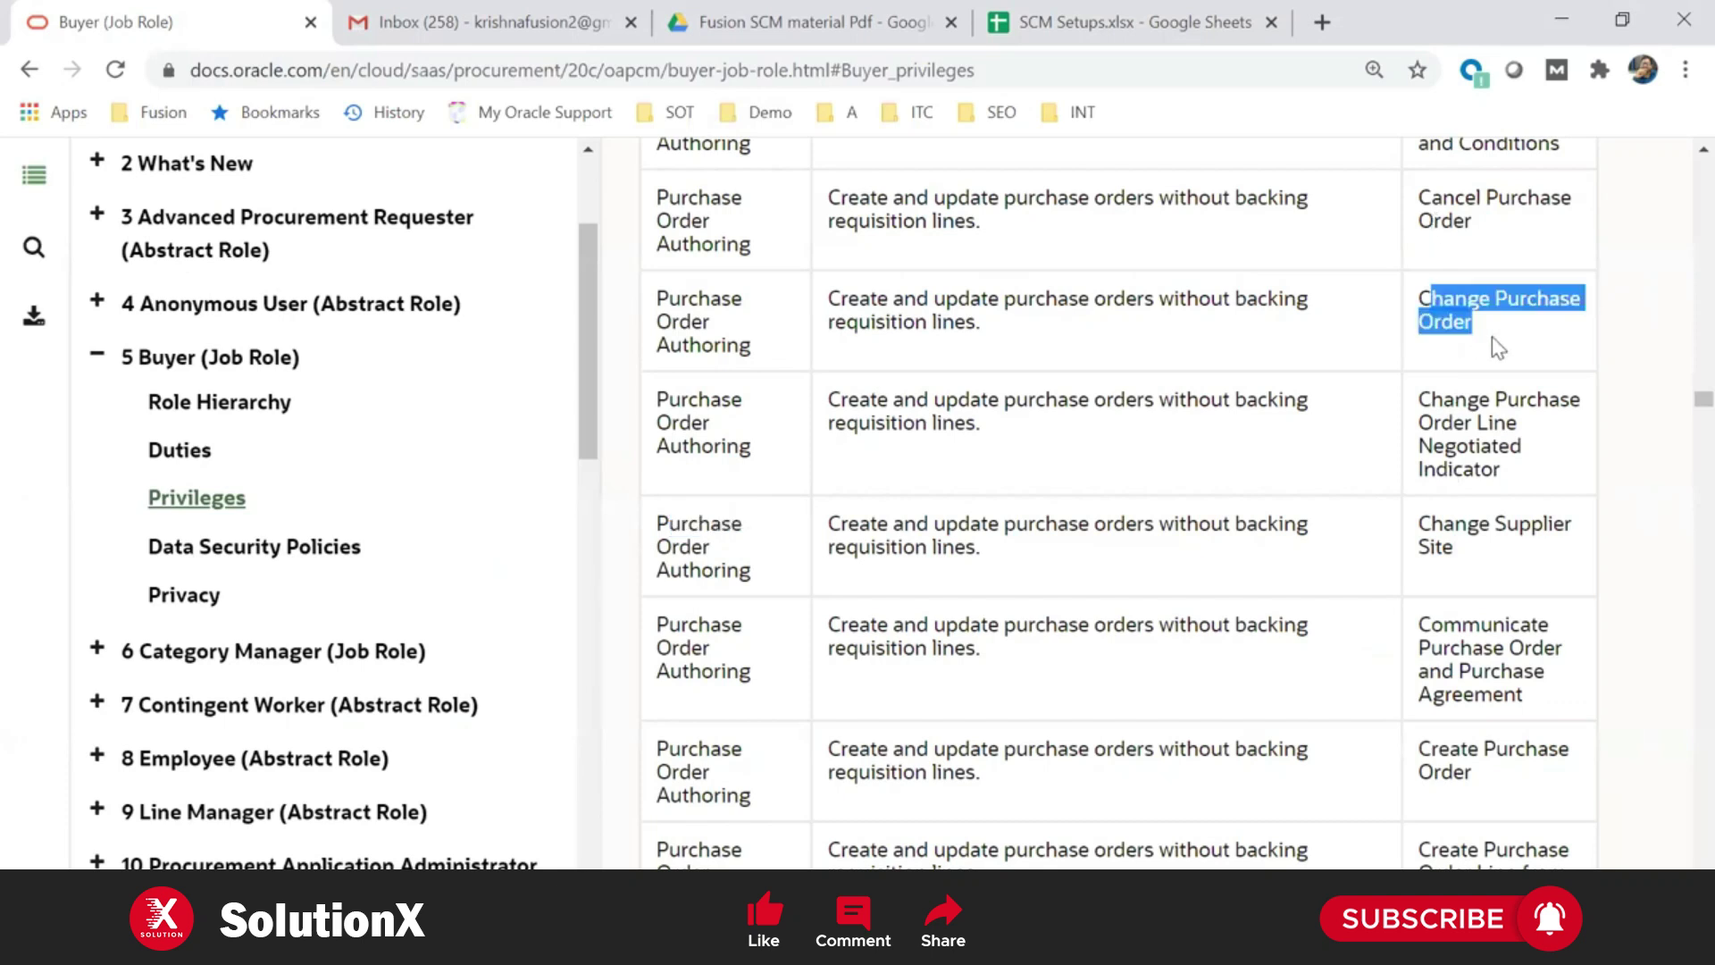
{"action": "scroll", "coordinate": [1508, 358], "scroll_direction": "down", "scroll_amount": 2}
{"action": "left_click_drag", "start_coordinate": [1420, 640], "coordinate": [1525, 673]}
{"action": "left_click", "coordinate": [1525, 675]}
{"action": "scroll", "coordinate": [1518, 661], "scroll_direction": "down", "scroll_amount": 1}
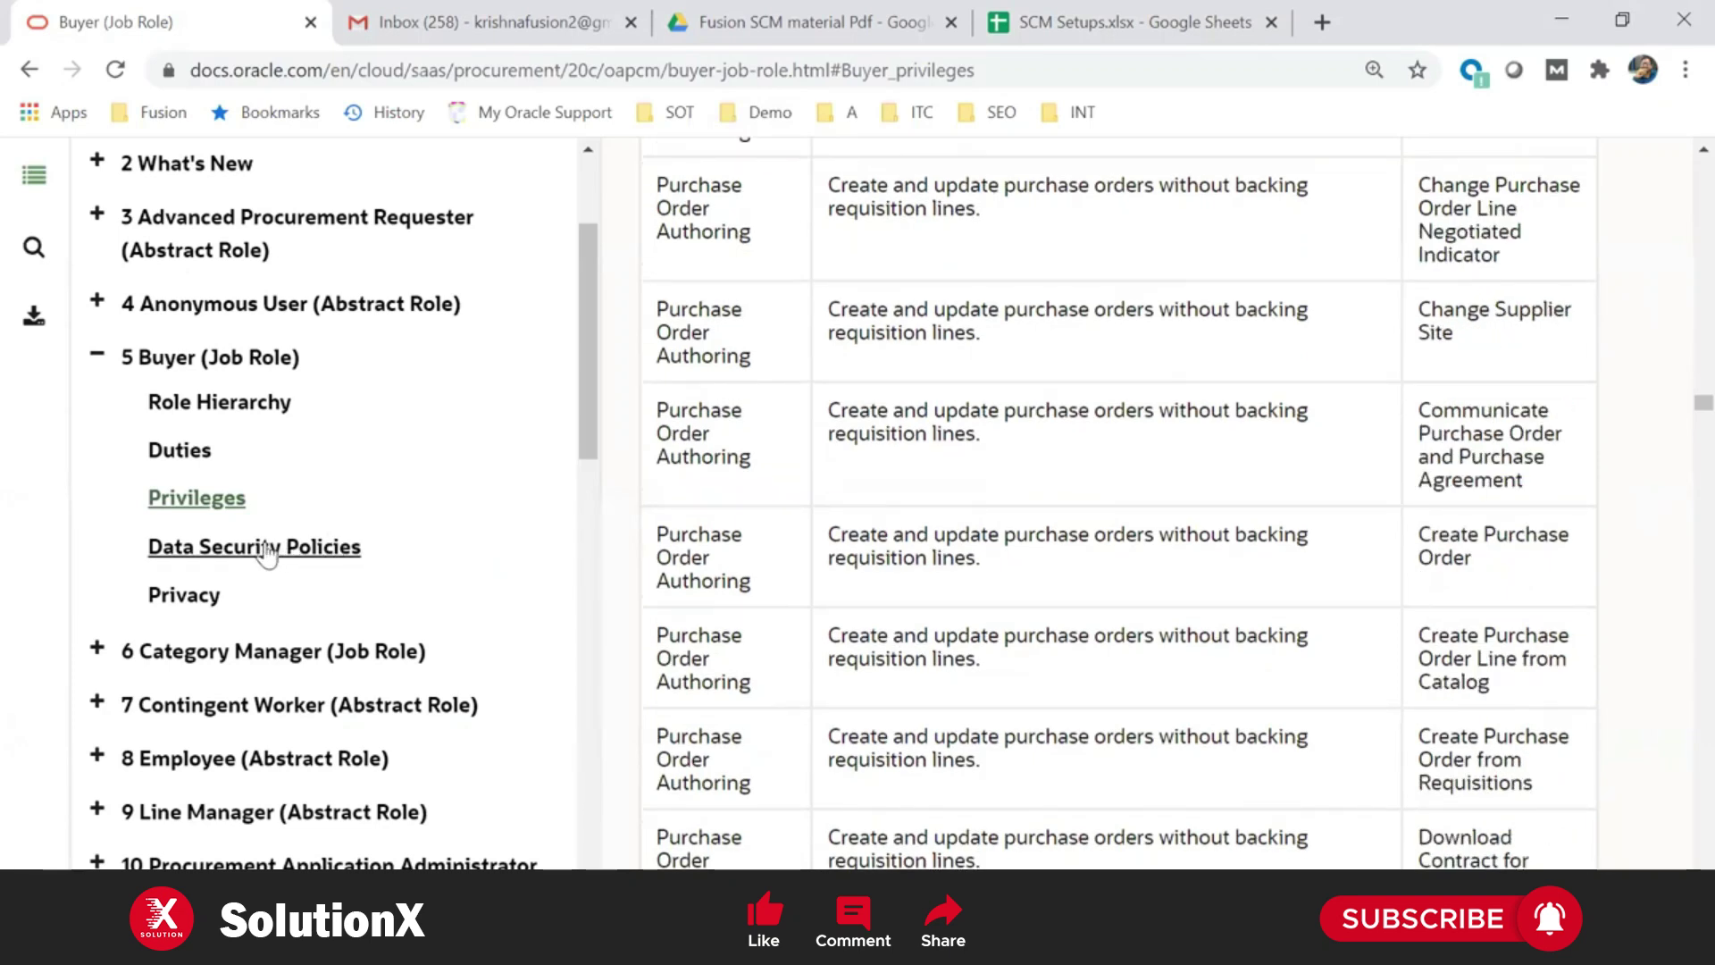
{"action": "left_click_drag", "start_coordinate": [1419, 534], "coordinate": [1461, 552]}
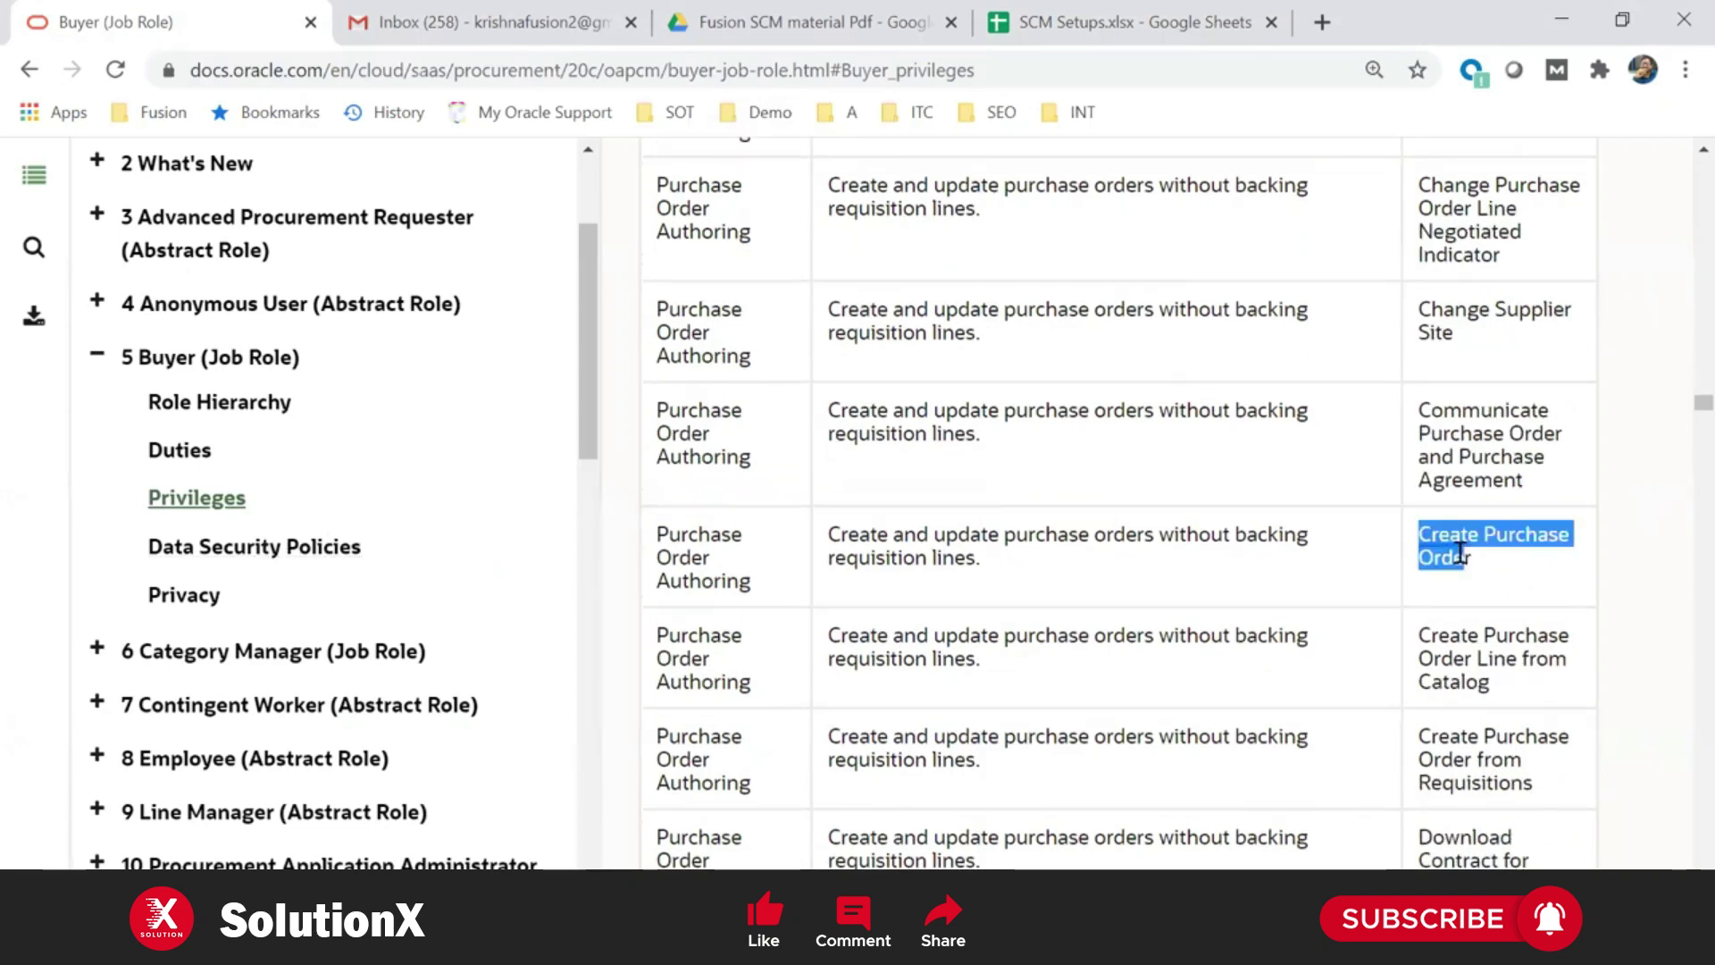
Review the Delete, Update and Read privileges in the Data Security Policies, then return to Role Hierarchy
{"action": "left_click", "coordinate": [286, 546]}
{"action": "scroll", "coordinate": [1100, 456], "scroll_direction": "down", "scroll_amount": 1}
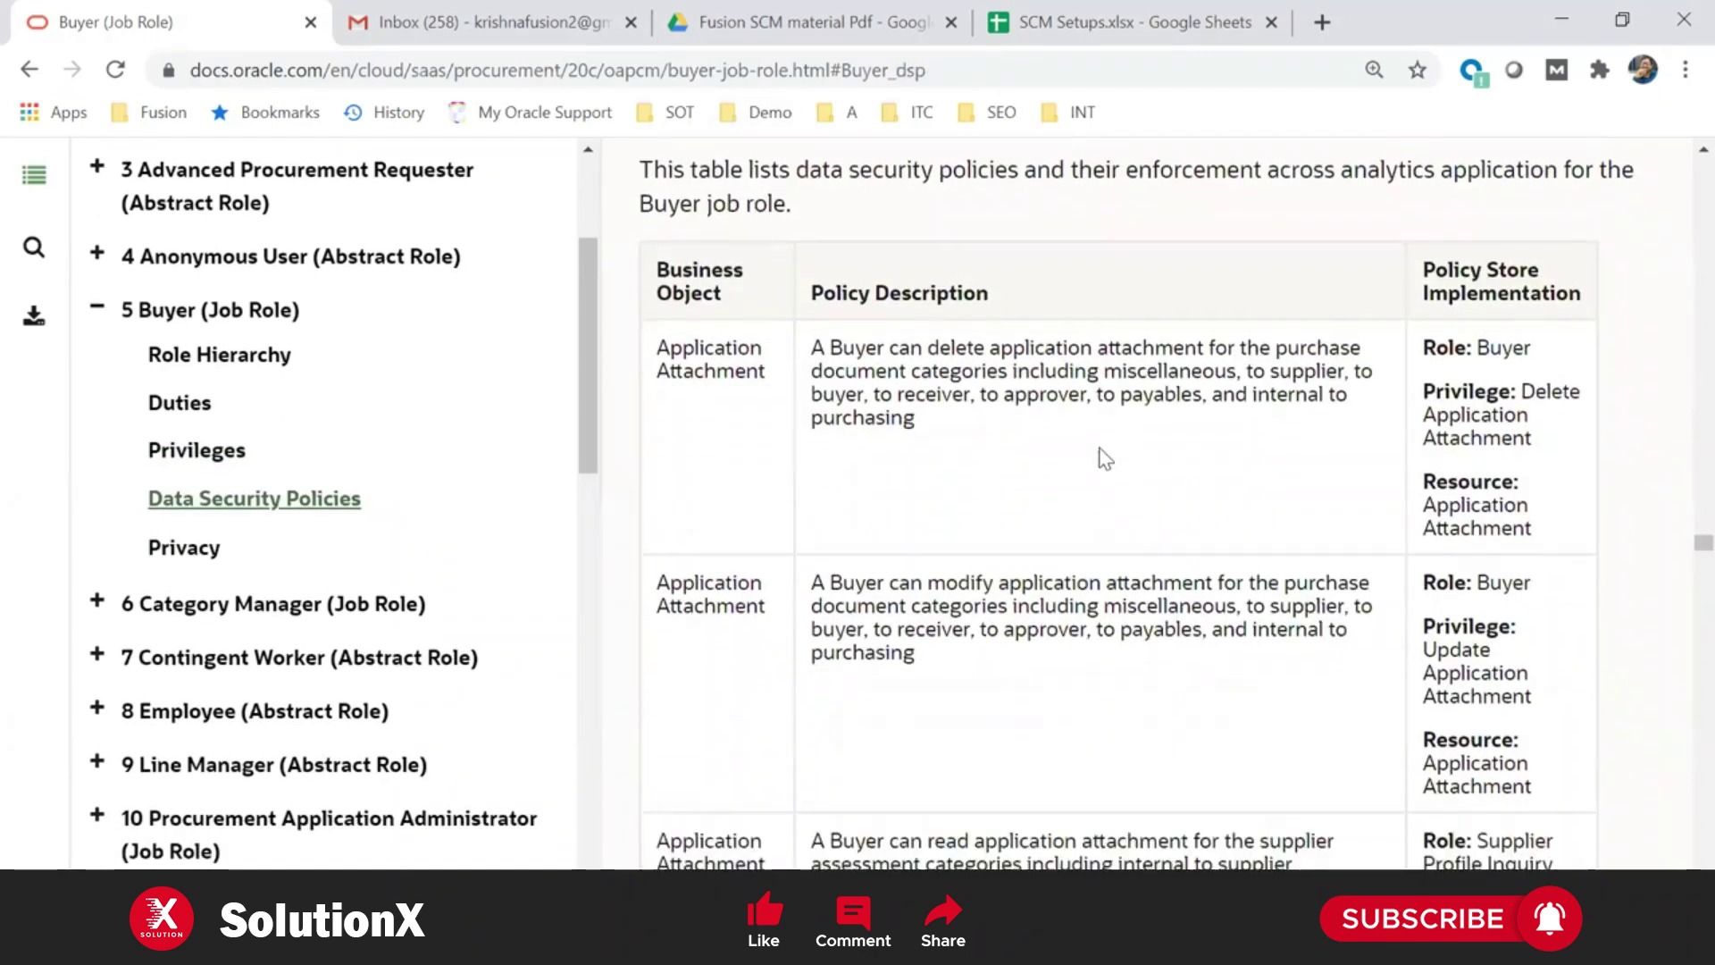
{"action": "left_click_drag", "start_coordinate": [1425, 390], "coordinate": [1554, 388]}
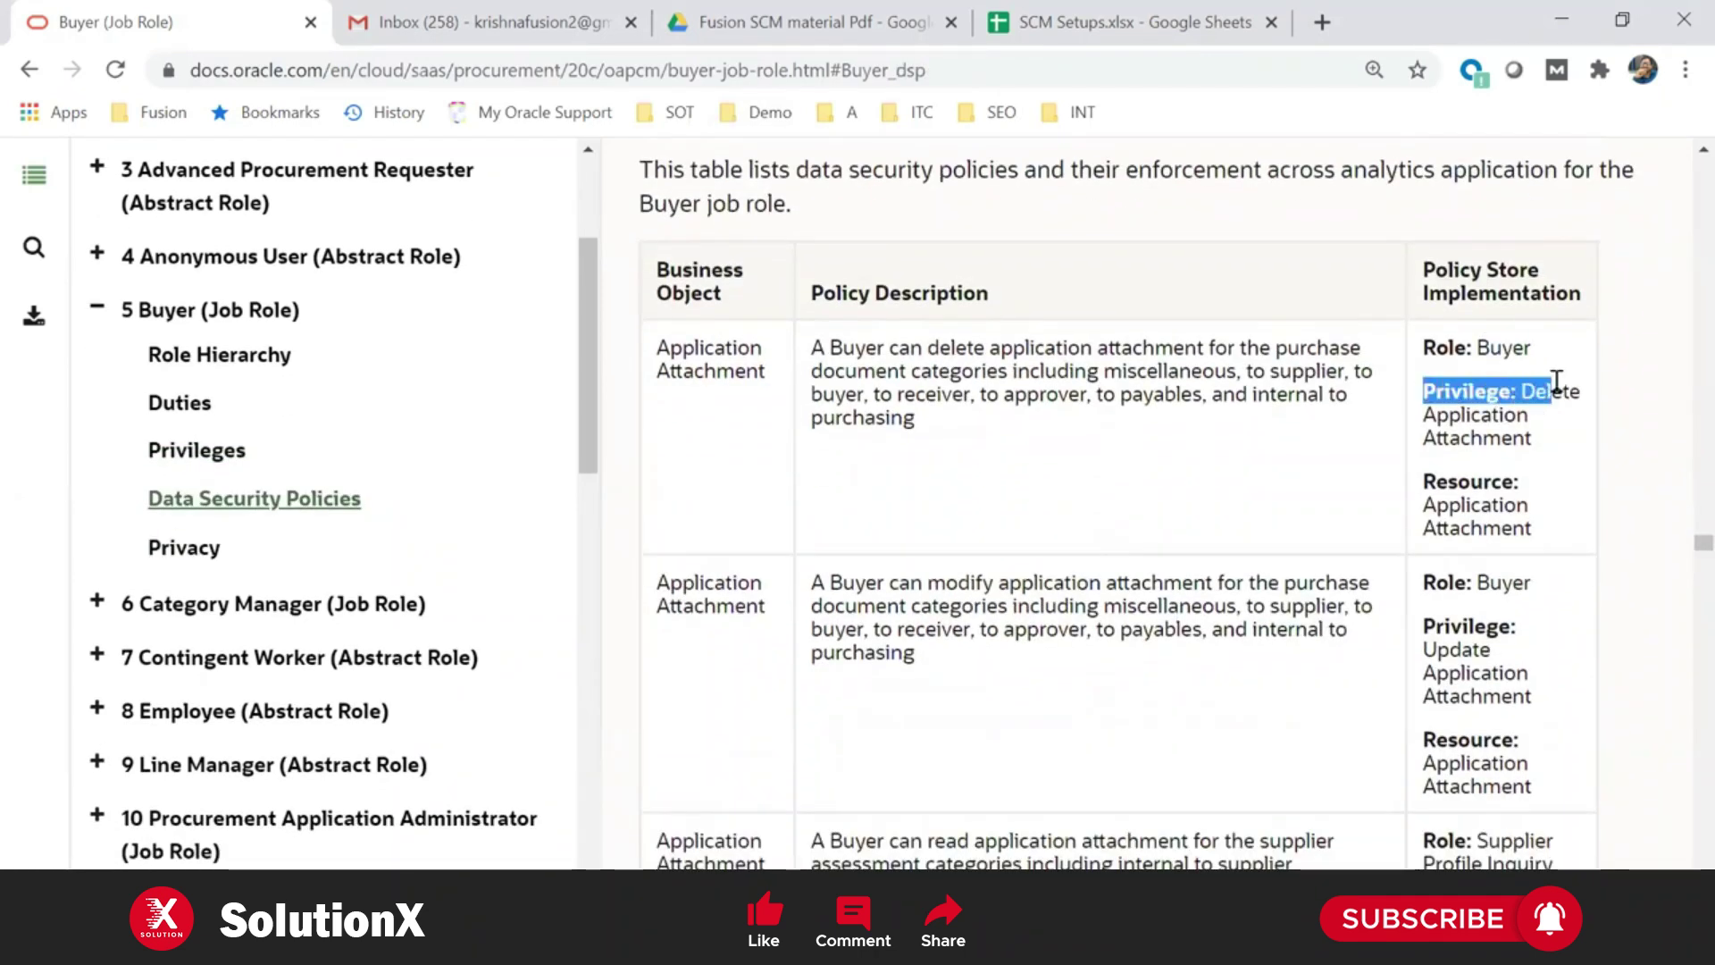
{"action": "double_click", "coordinate": [1564, 392]}
{"action": "double_click", "coordinate": [1456, 650]}
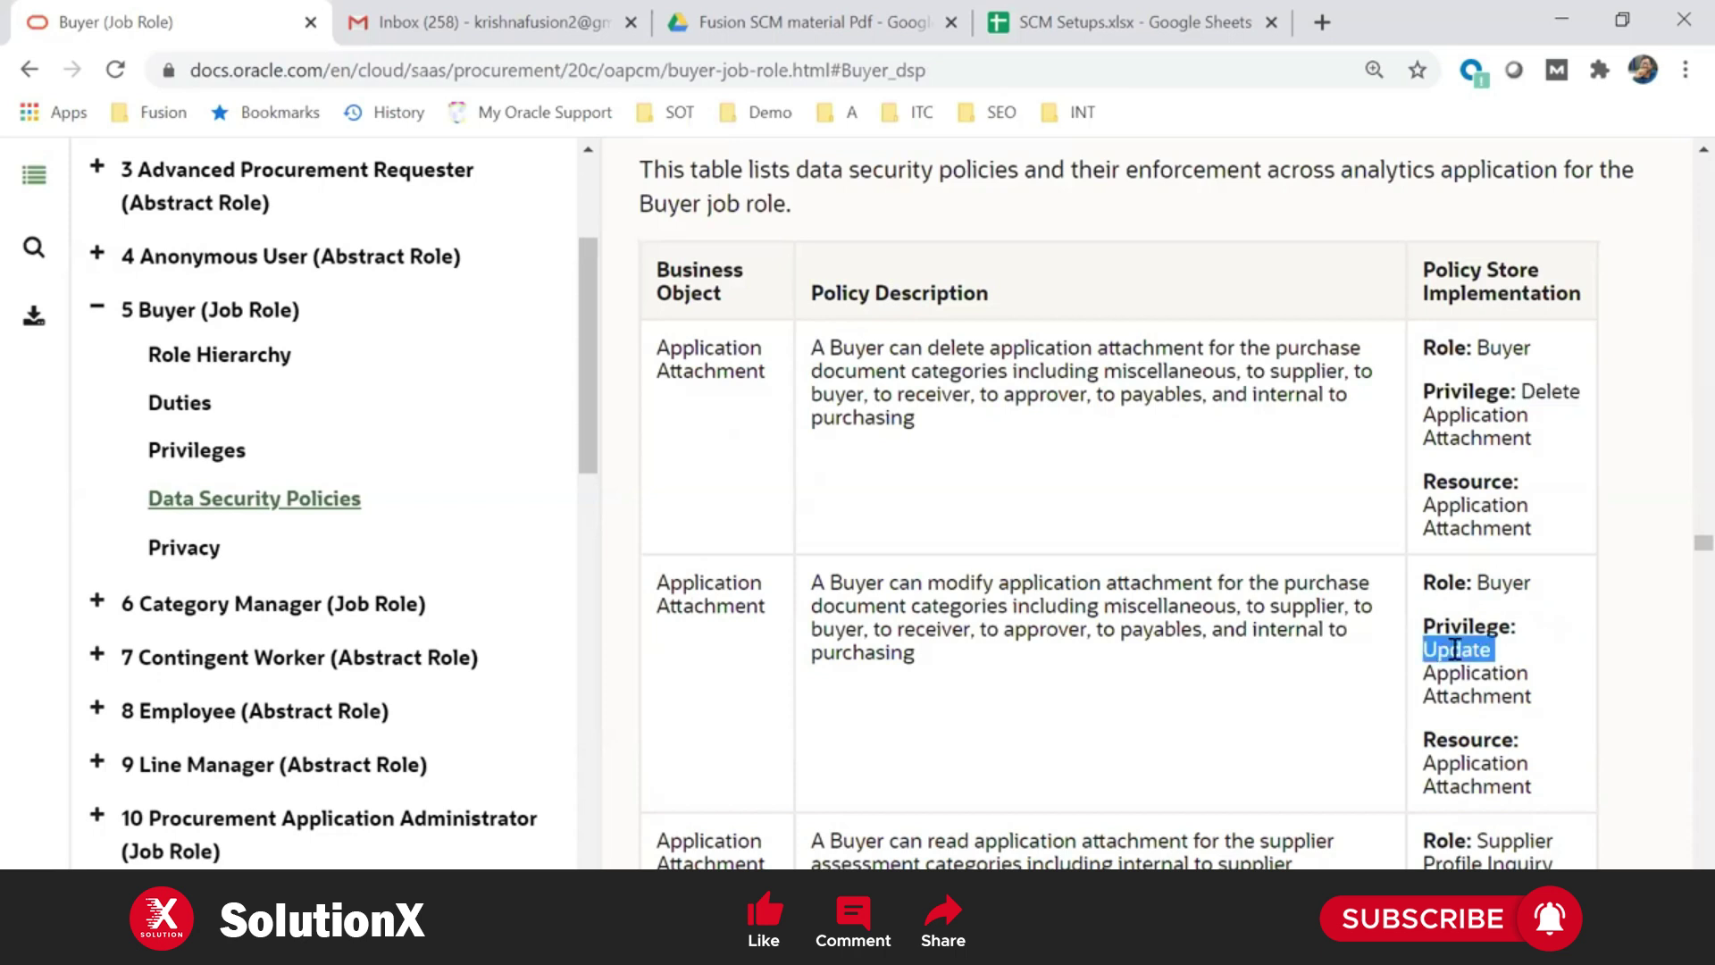
{"action": "scroll", "coordinate": [1563, 661], "scroll_direction": "down", "scroll_amount": 6}
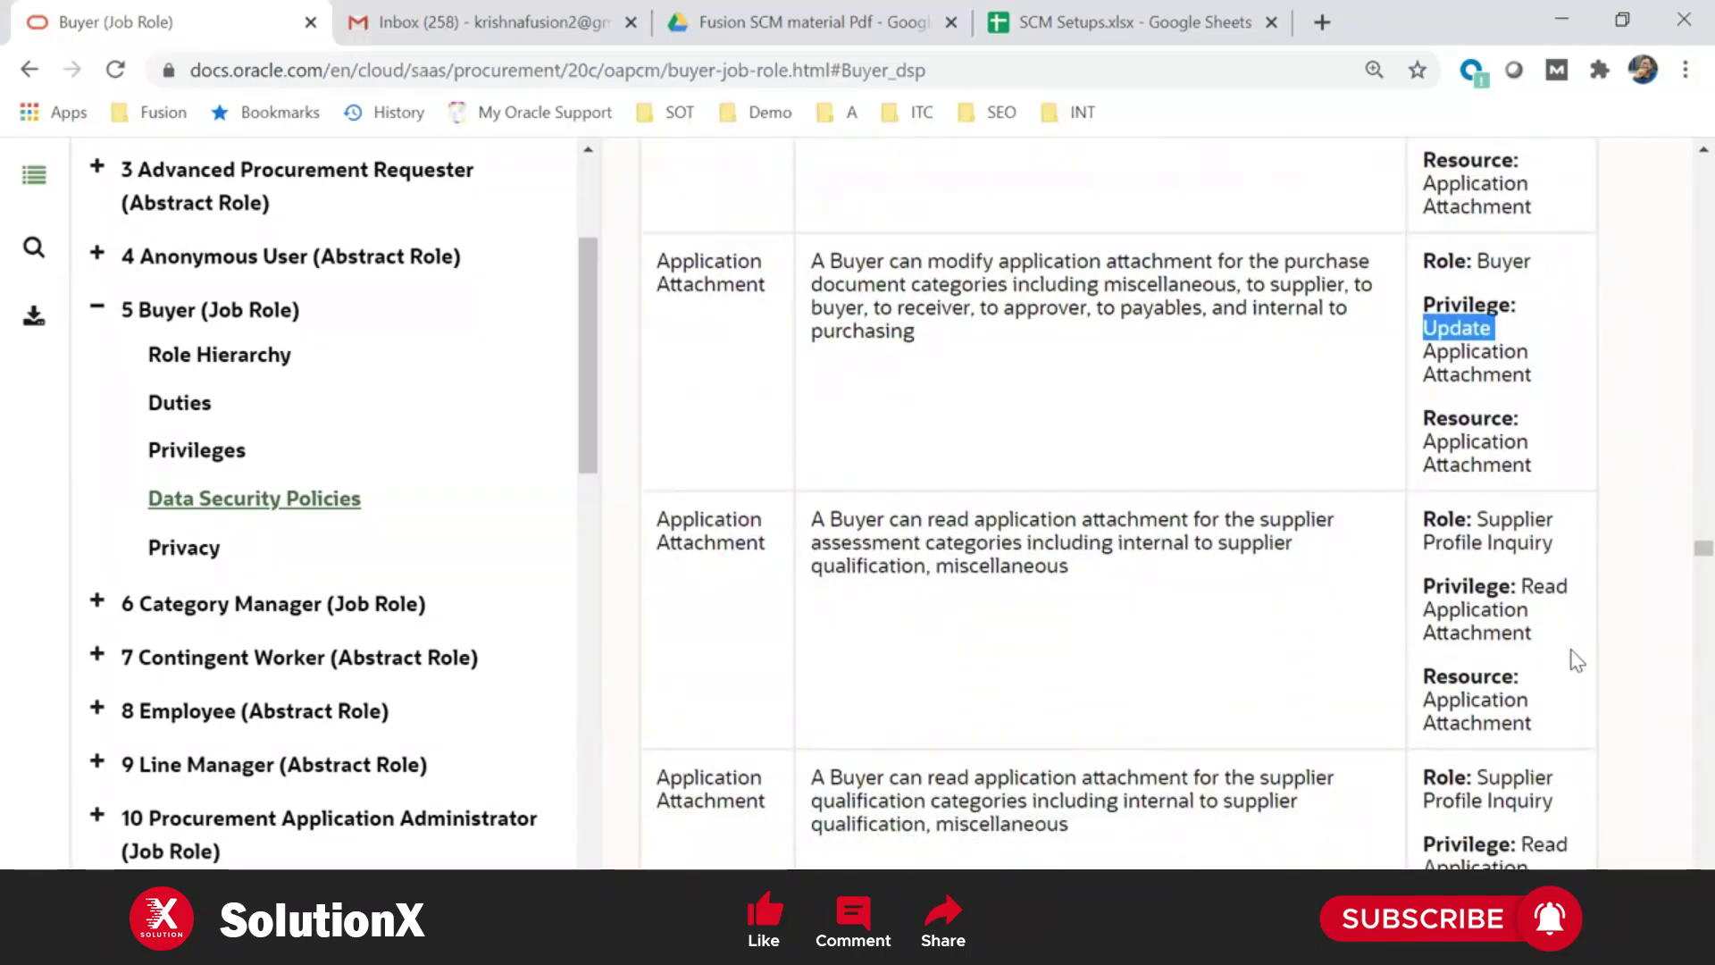
{"action": "scroll", "coordinate": [1572, 670], "scroll_direction": "down", "scroll_amount": 6}
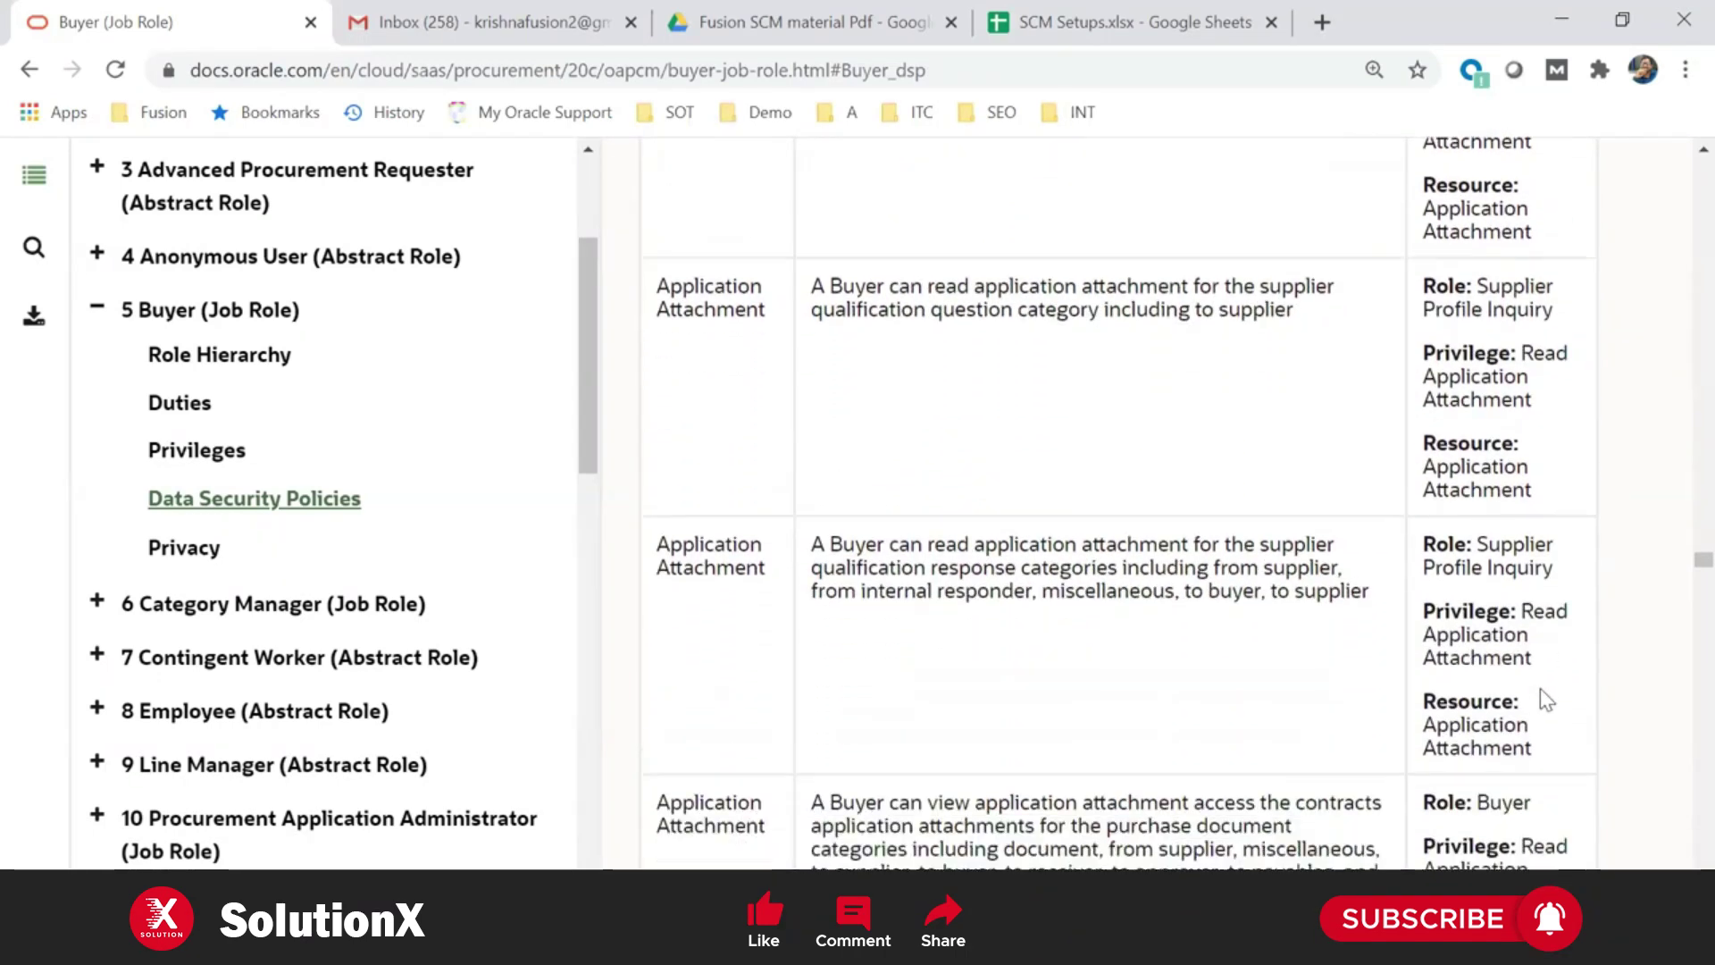
{"action": "scroll", "coordinate": [1540, 687], "scroll_direction": "down", "scroll_amount": 1}
{"action": "double_click", "coordinate": [1564, 629]}
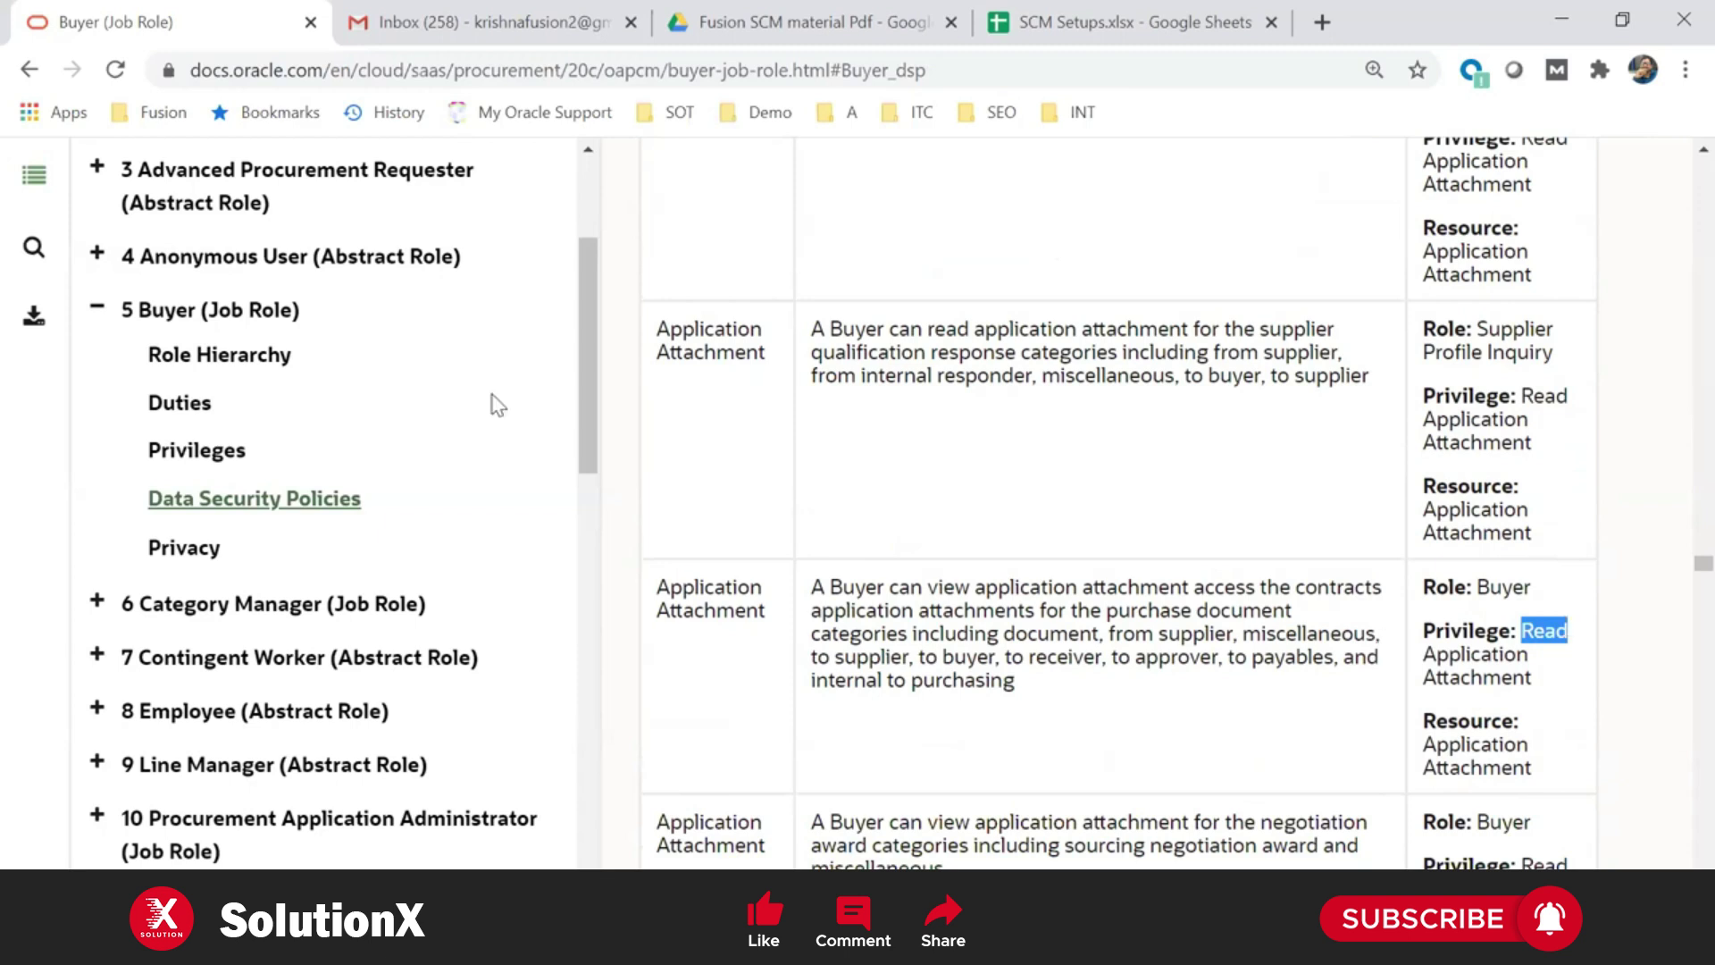
{"action": "left_click", "coordinate": [225, 359]}
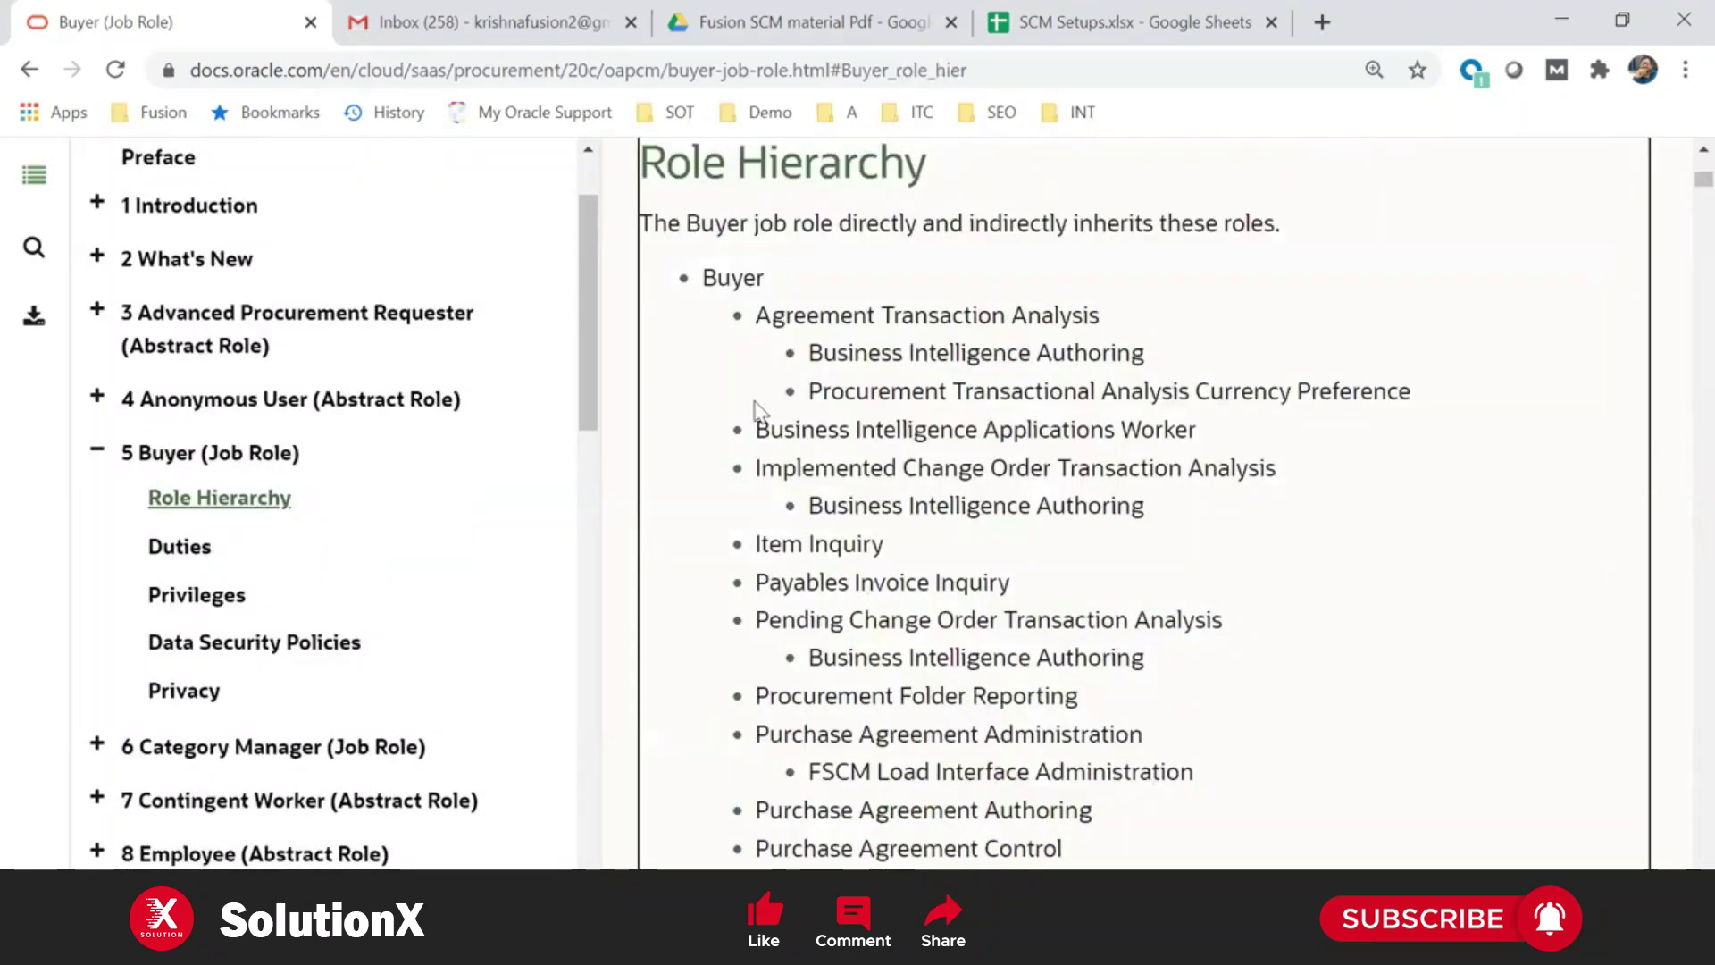
{"action": "scroll", "coordinate": [1543, 410], "scroll_direction": "up", "scroll_amount": 2}
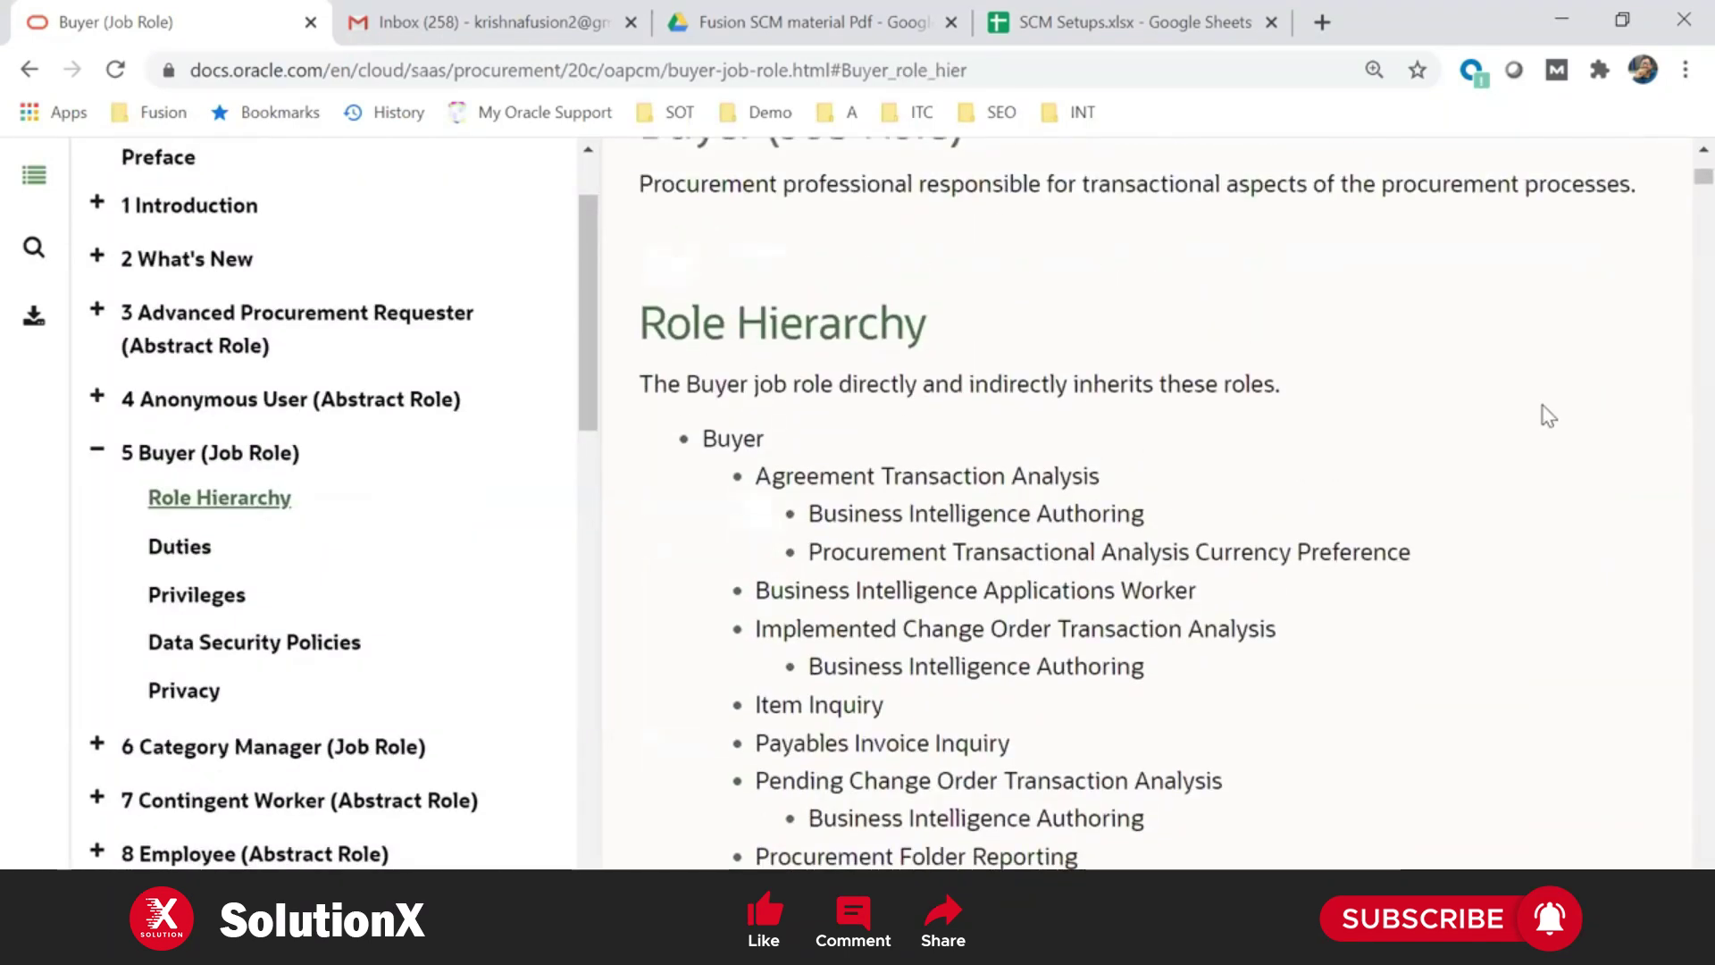
{"action": "scroll", "coordinate": [1548, 415], "scroll_direction": "up", "scroll_amount": 1}
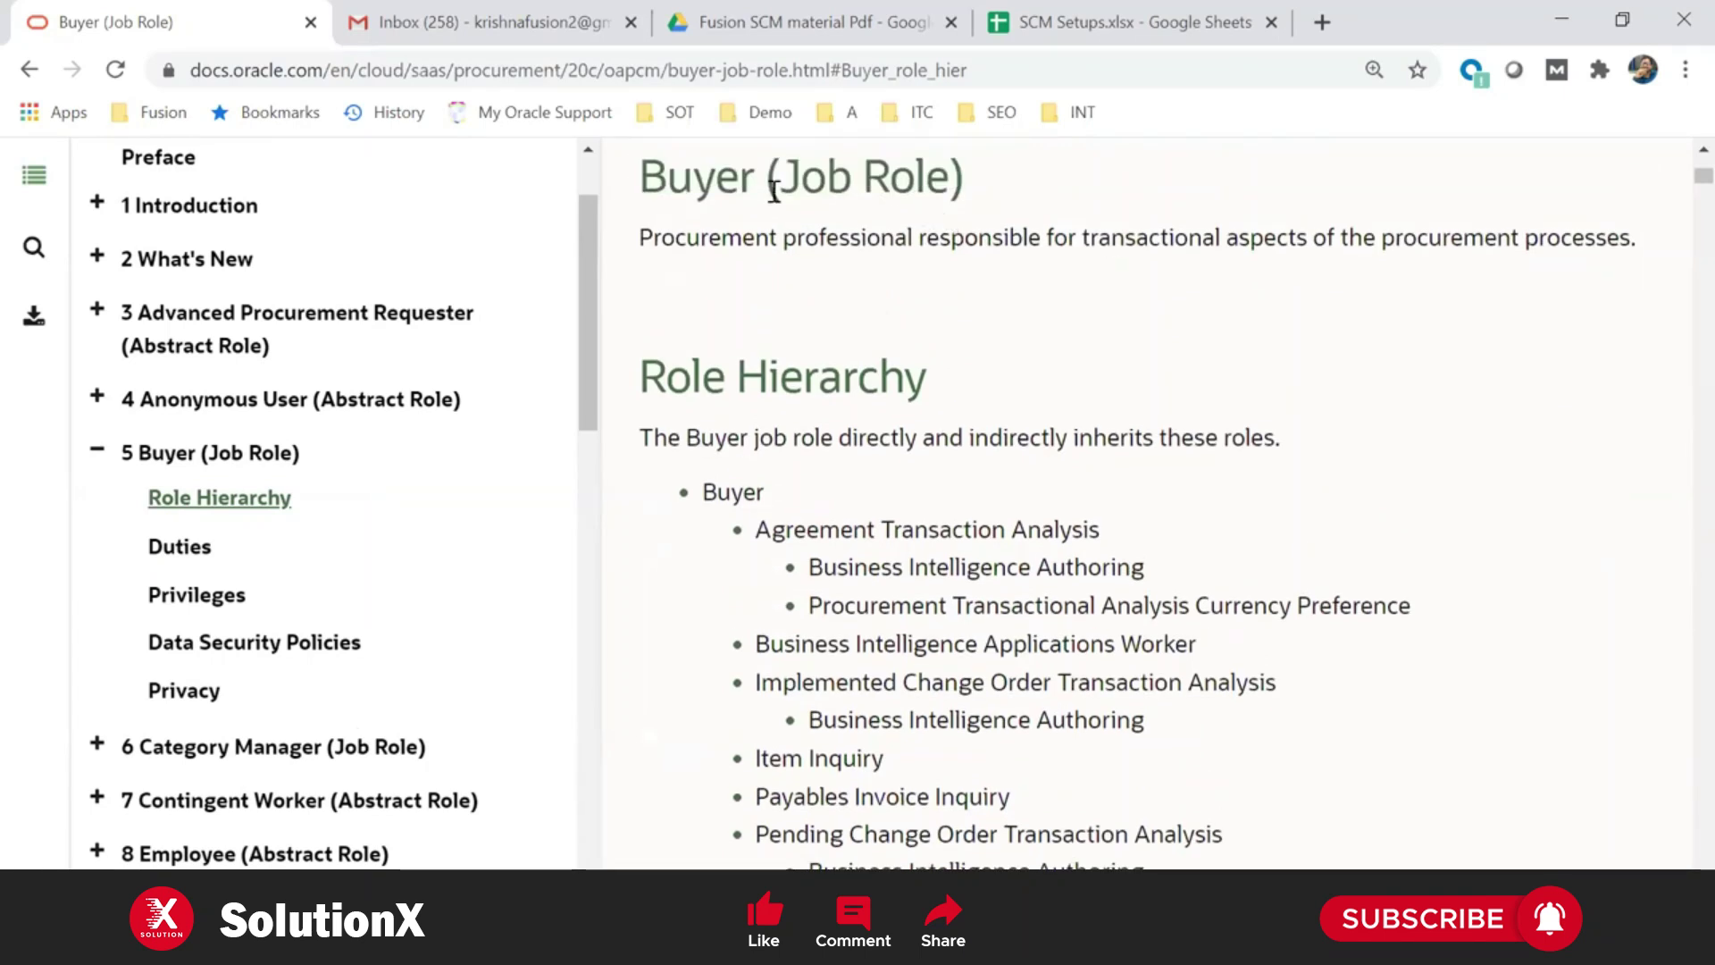
{"action": "left_click_drag", "start_coordinate": [642, 170], "coordinate": [800, 178]}
{"action": "left_click", "coordinate": [936, 768]}
{"action": "left_click_drag", "start_coordinate": [1031, 797], "coordinate": [763, 799]}
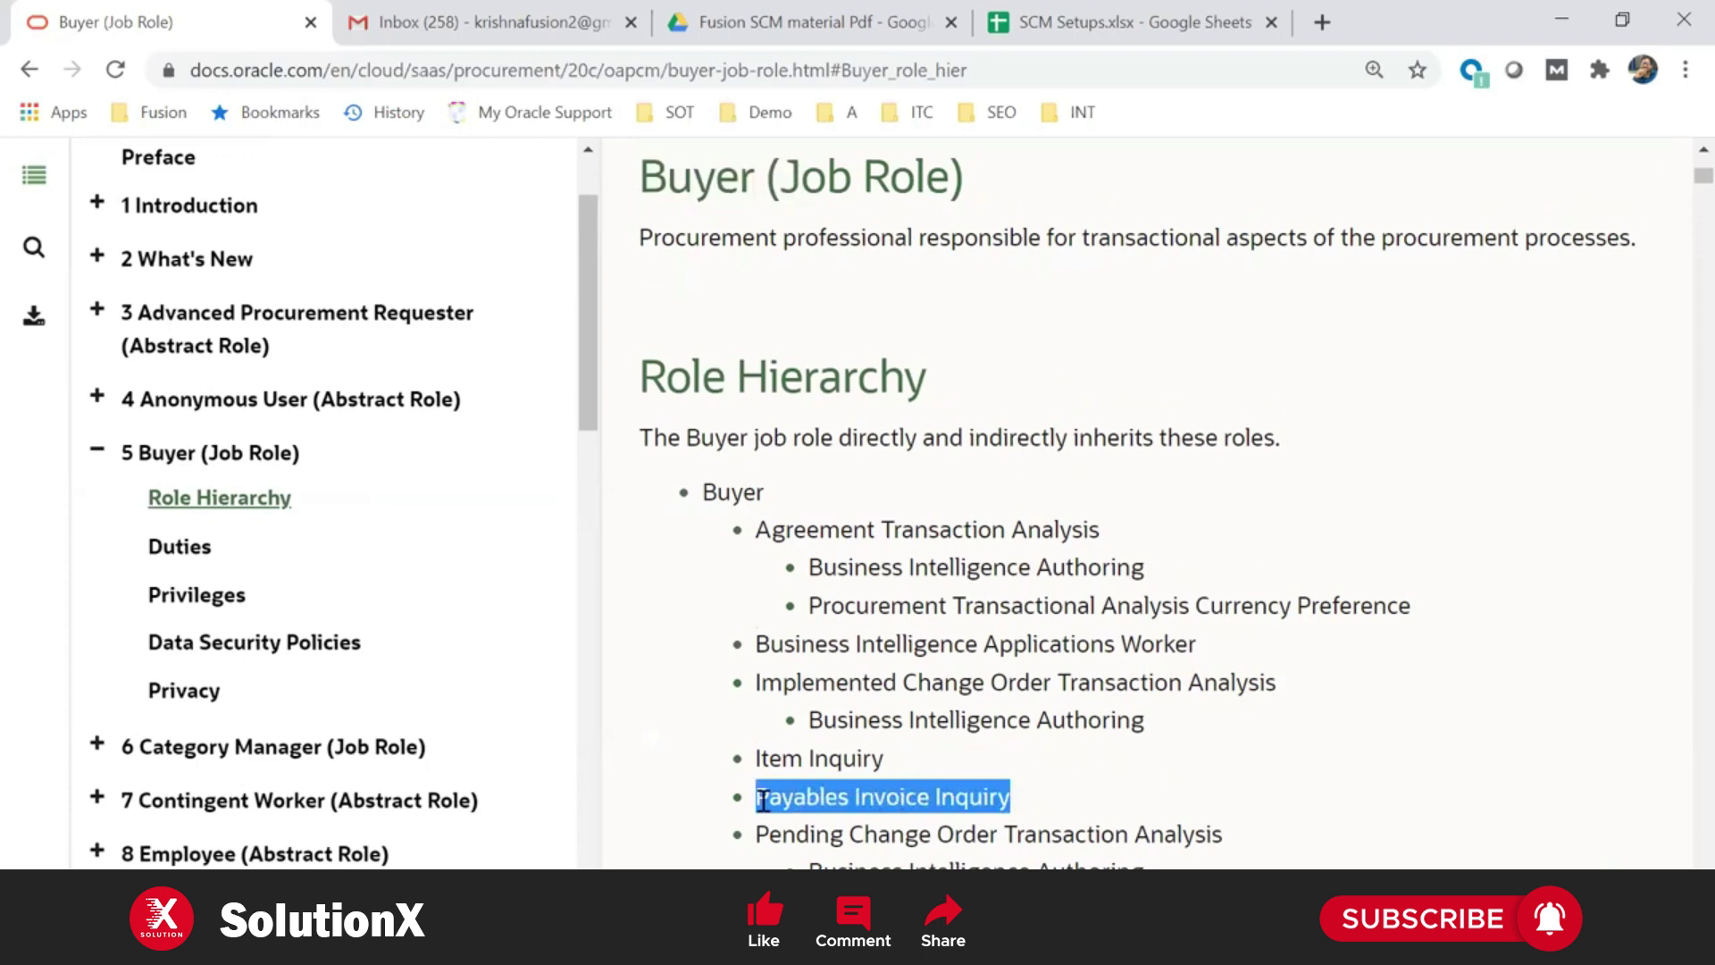
{"action": "left_click", "coordinate": [882, 805]}
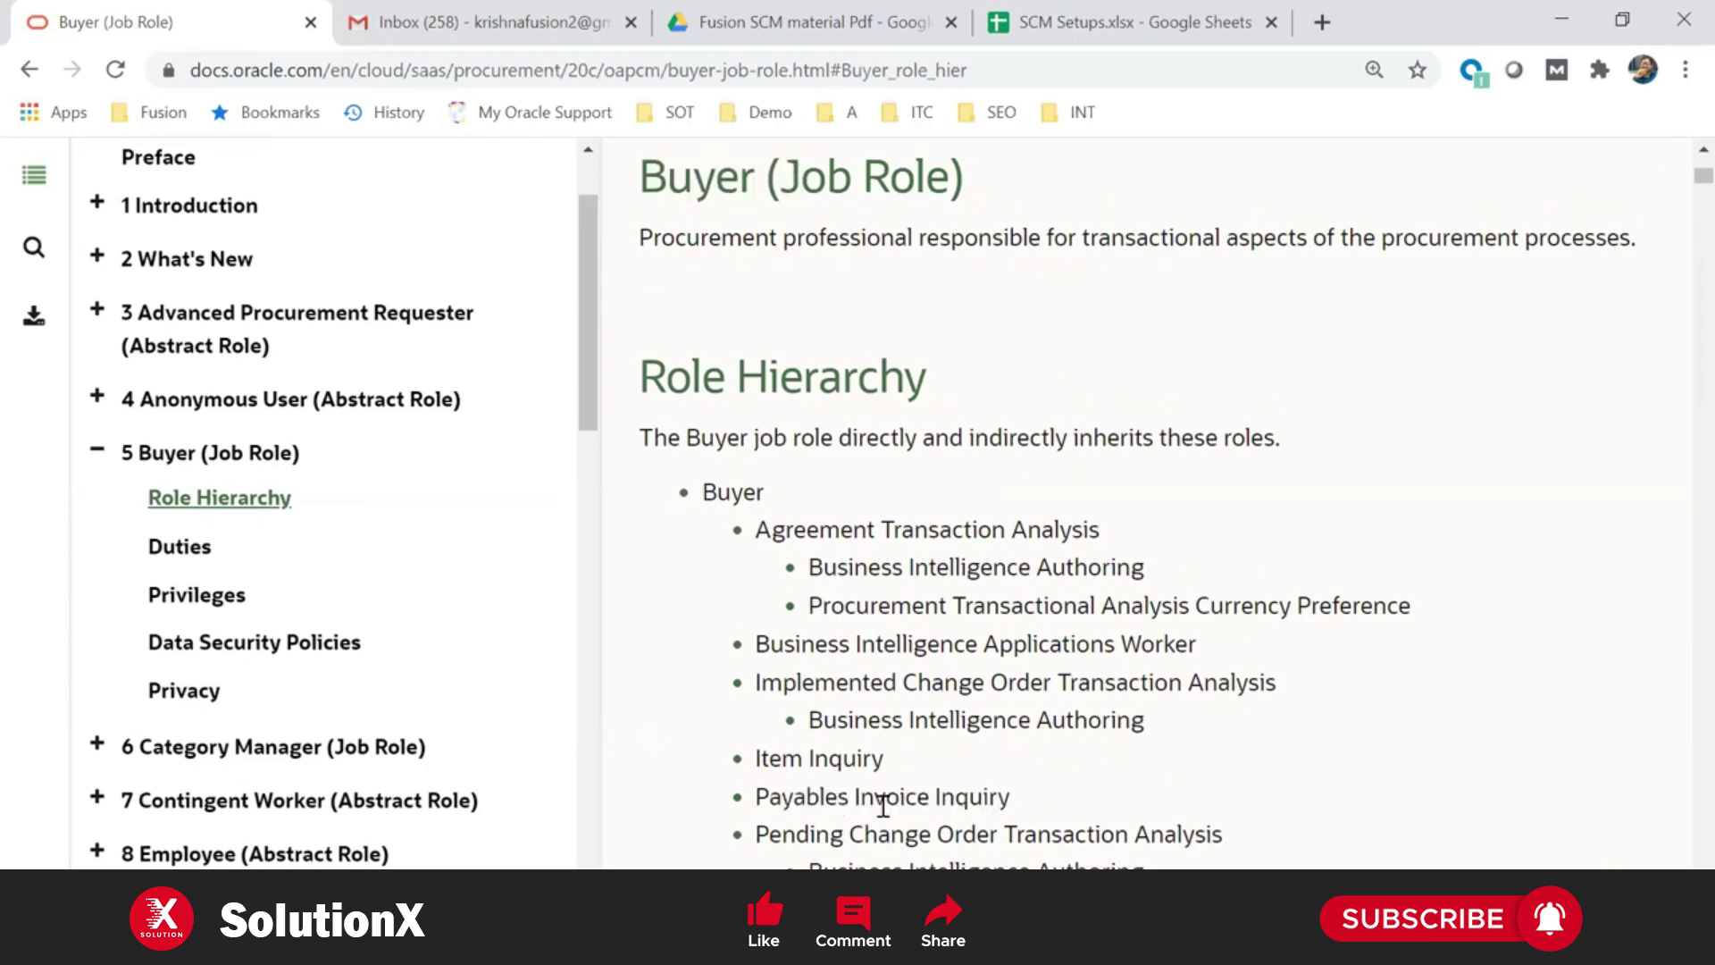
{"action": "left_click_drag", "start_coordinate": [1011, 798], "coordinate": [766, 796]}
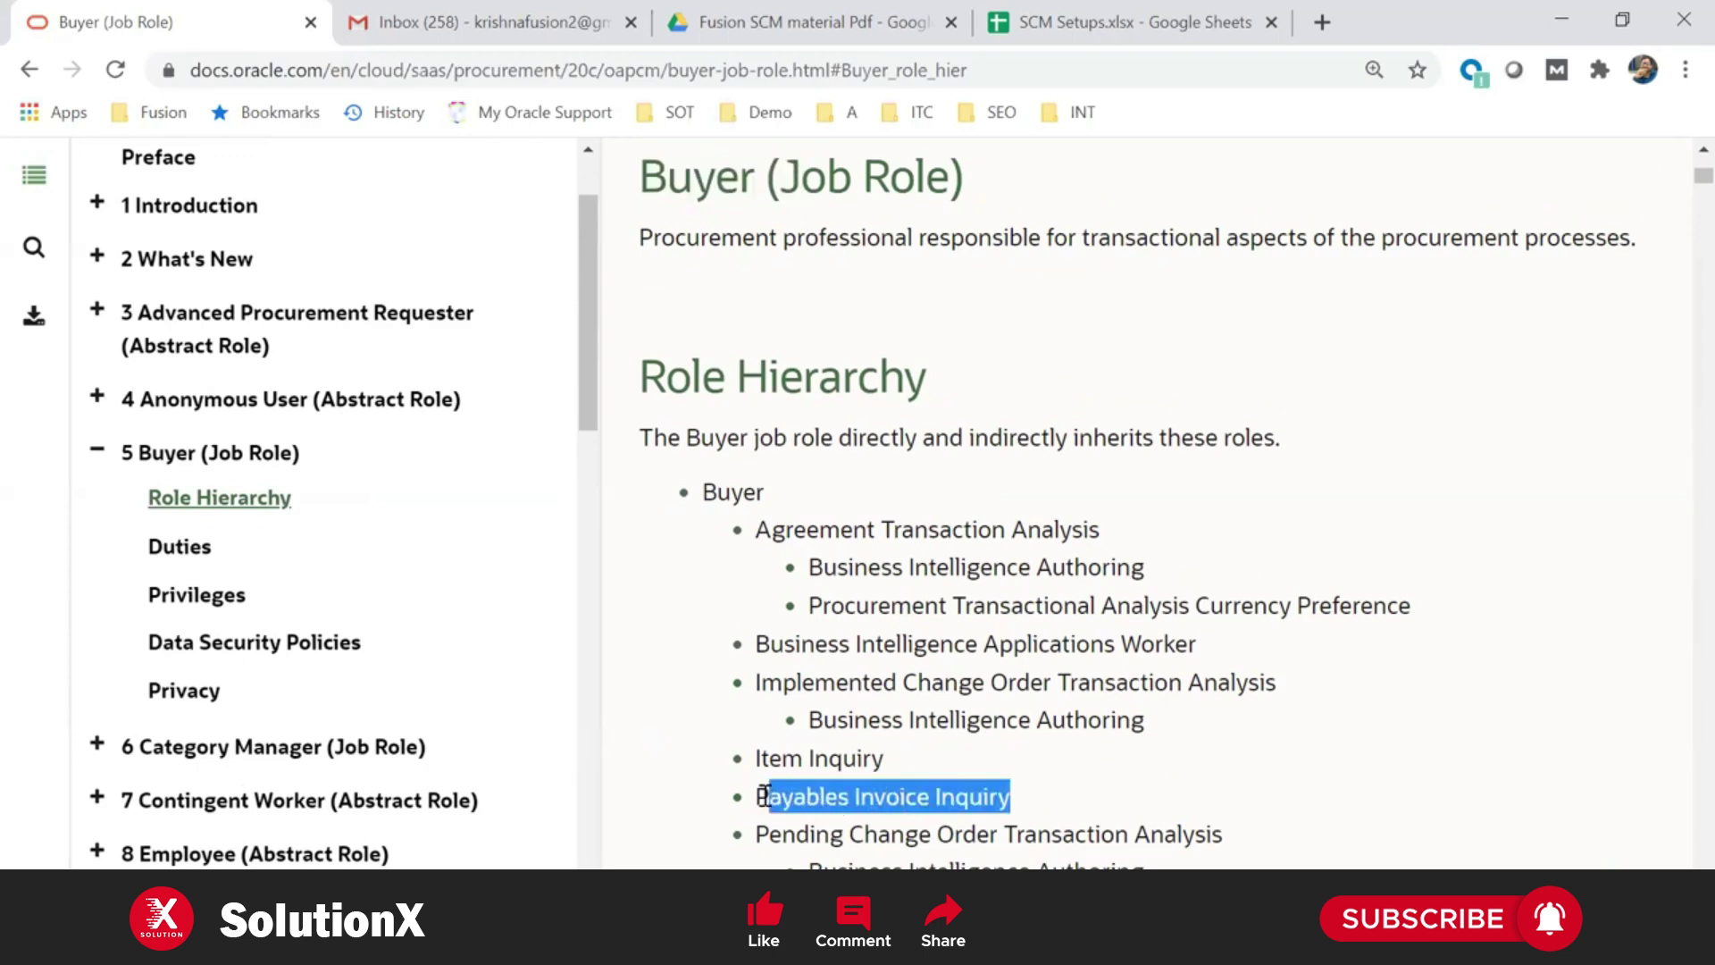
{"action": "double_click", "coordinate": [885, 791]}
{"action": "triple_click", "coordinate": [875, 788]}
{"action": "left_click", "coordinate": [1009, 801]}
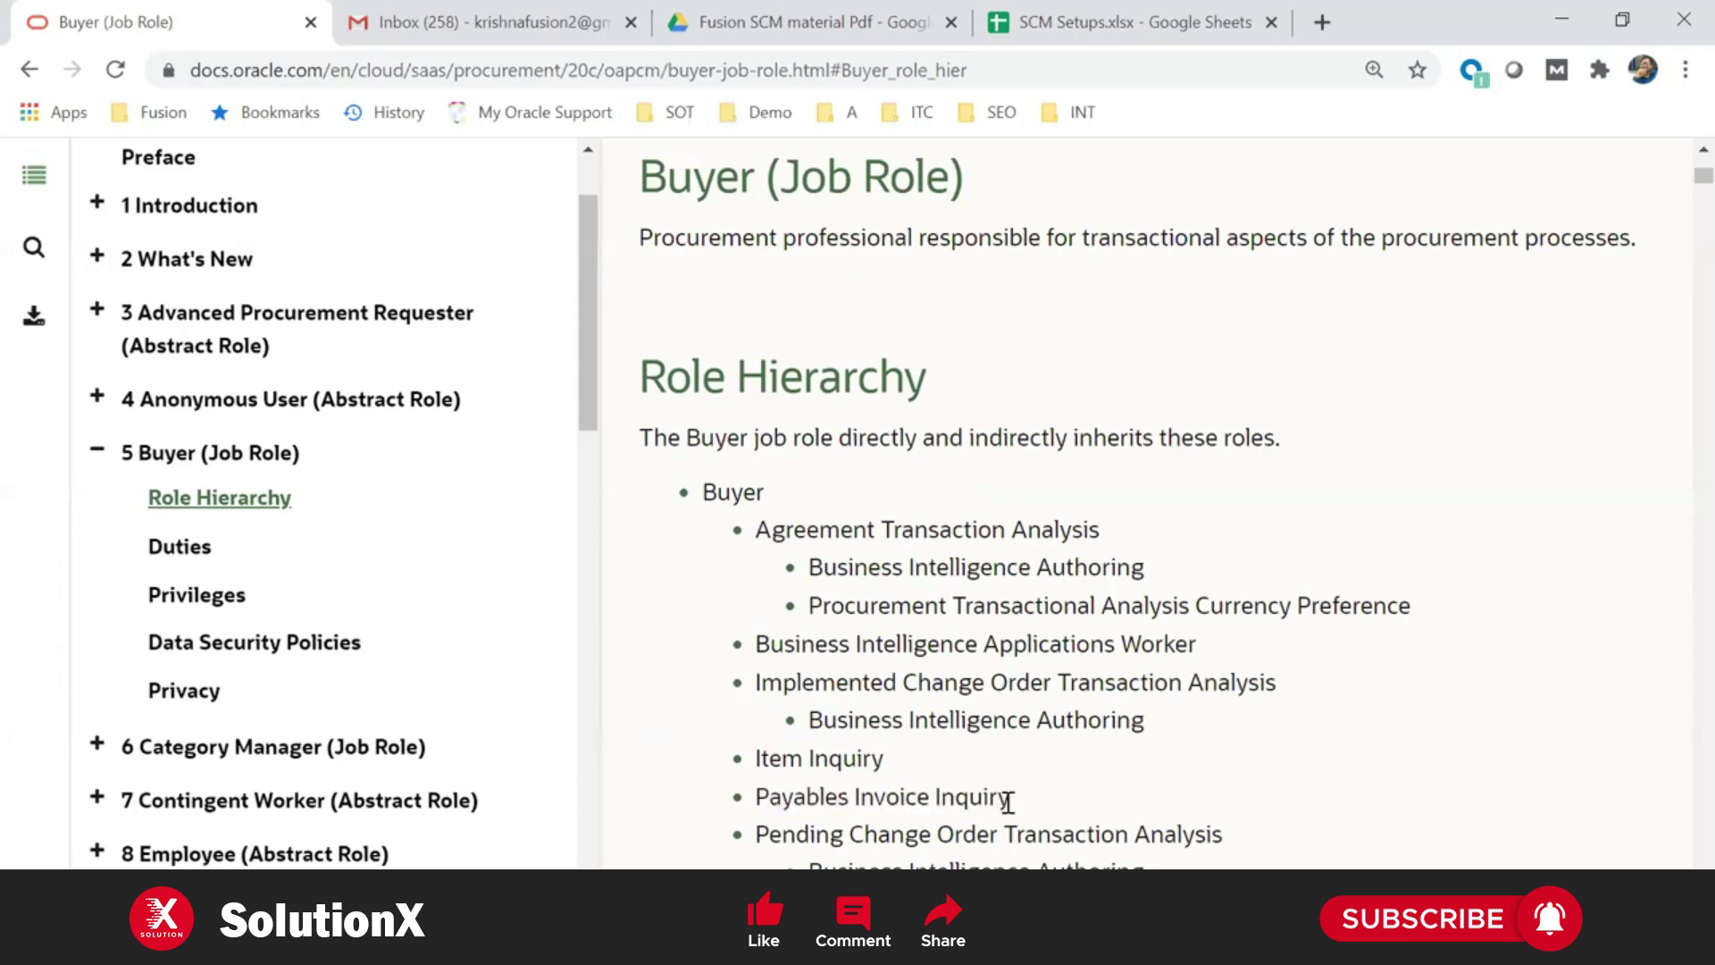
{"action": "left_click_drag", "start_coordinate": [873, 797], "coordinate": [930, 798]}
{"action": "left_click_drag", "start_coordinate": [781, 758], "coordinate": [844, 755]}
{"action": "left_click", "coordinate": [970, 793]}
{"action": "left_click_drag", "start_coordinate": [1145, 720], "coordinate": [927, 724]}
{"action": "scroll", "coordinate": [928, 737], "scroll_direction": "down", "scroll_amount": 1}
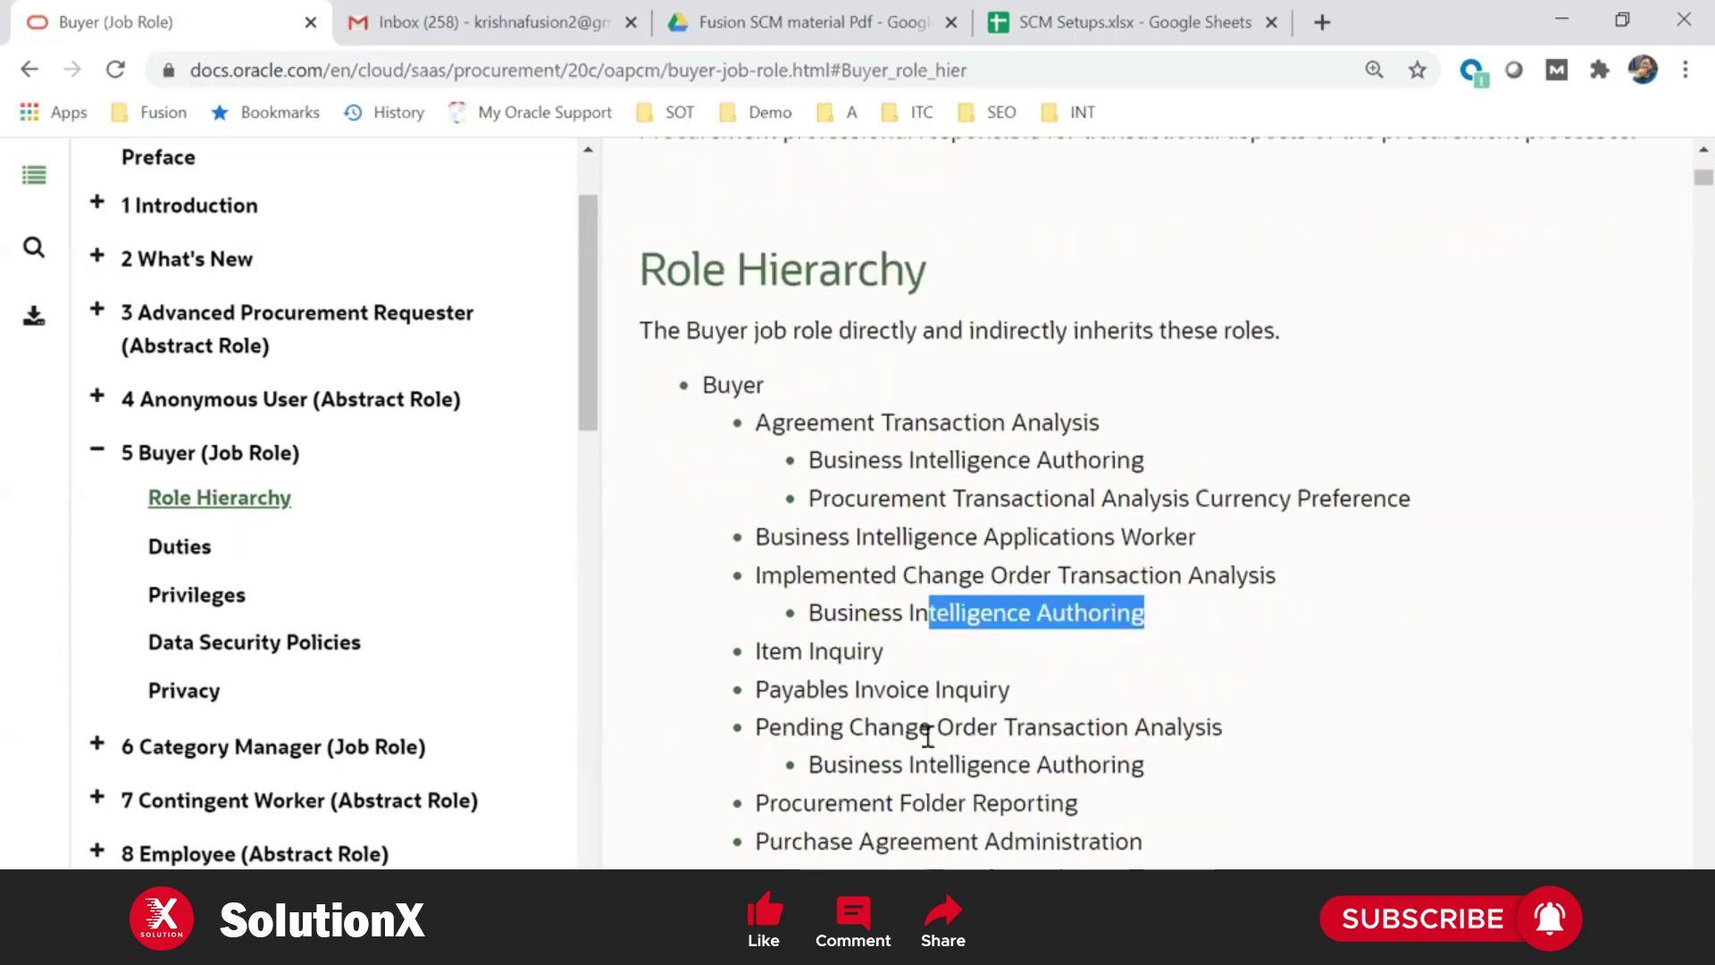
{"action": "left_click_drag", "start_coordinate": [755, 652], "coordinate": [808, 654]}
{"action": "left_click", "coordinate": [999, 675]}
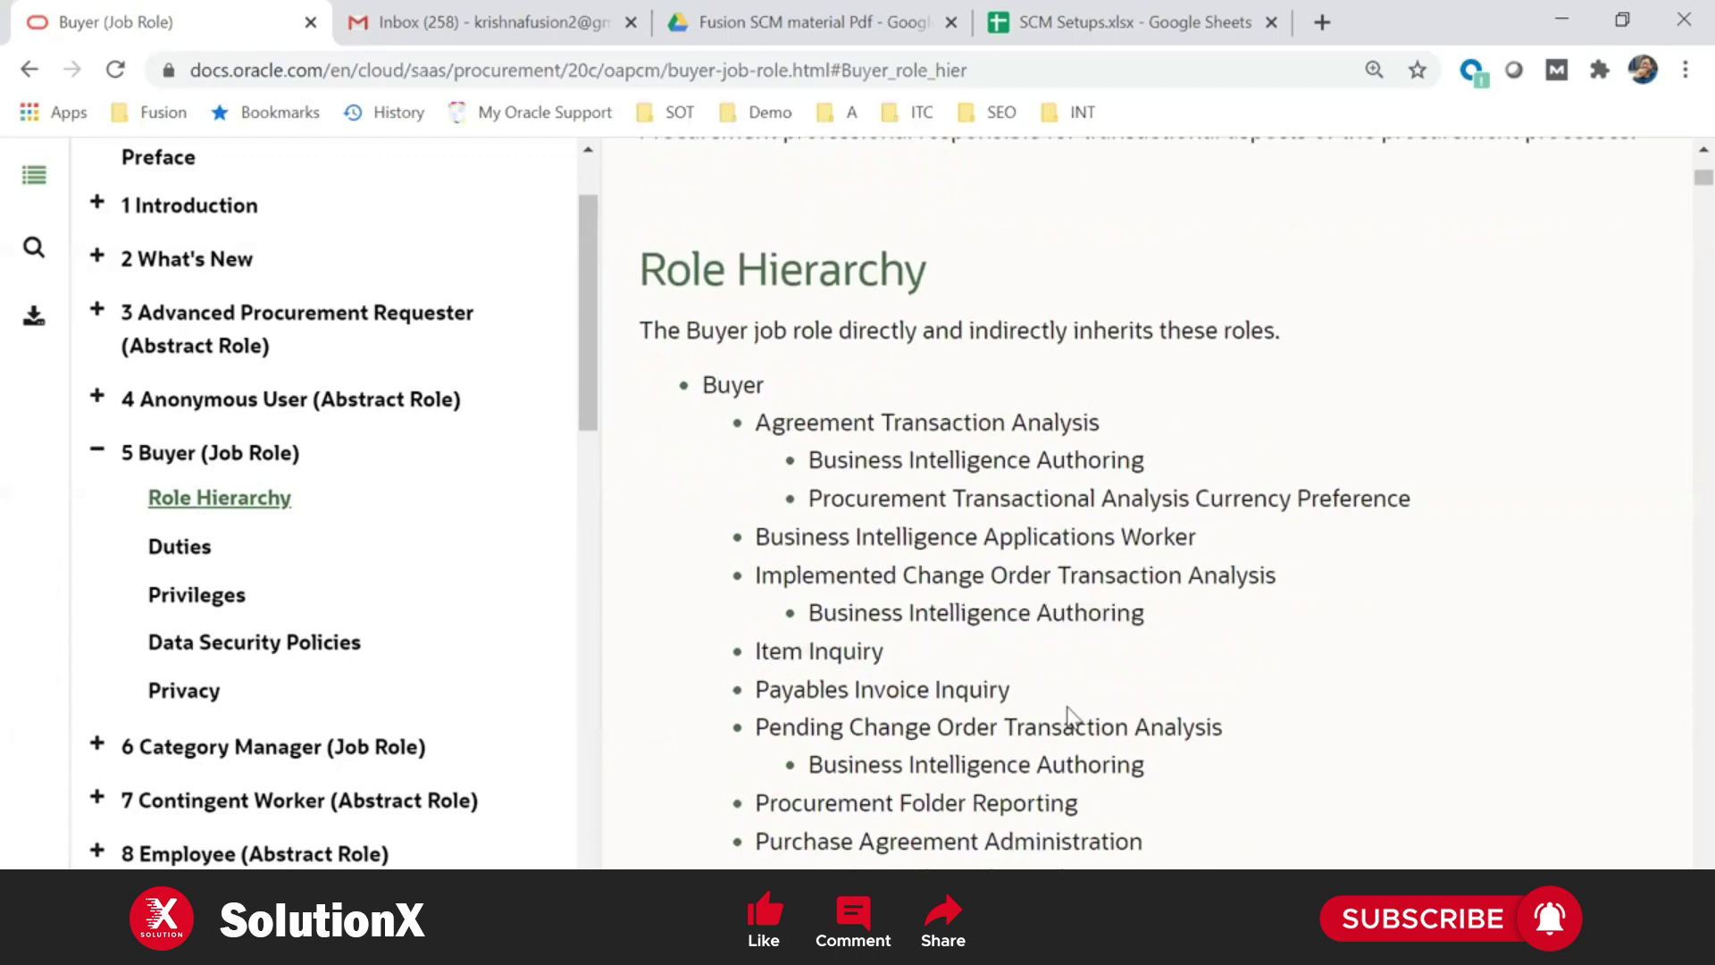
{"action": "scroll", "coordinate": [1072, 719], "scroll_direction": "down", "scroll_amount": 1}
{"action": "scroll", "coordinate": [1070, 715], "scroll_direction": "down", "scroll_amount": 2}
Open the Oracle Cloud sign-in page in a new tab, then return the Buyer page to Role Hierarchy
{"action": "left_click", "coordinate": [189, 548]}
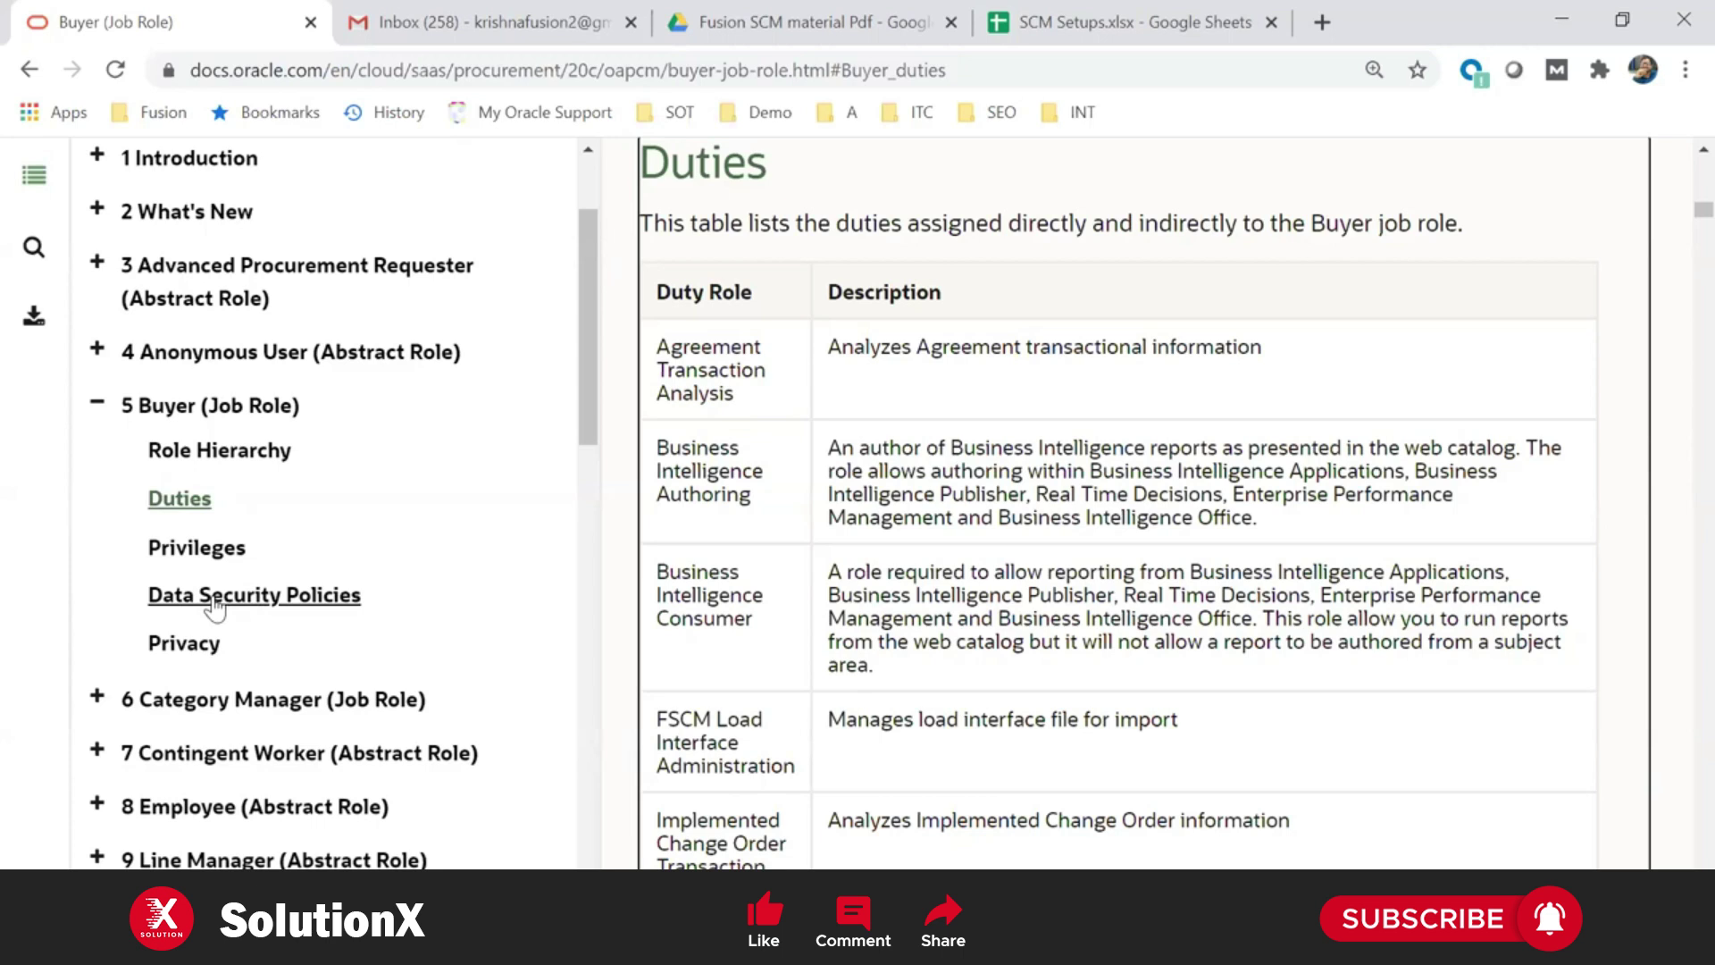
{"action": "key", "text": "ctrl+t"}
{"action": "left_click", "coordinate": [149, 111]}
{"action": "left_click", "coordinate": [165, 22]}
{"action": "left_click", "coordinate": [29, 69]}
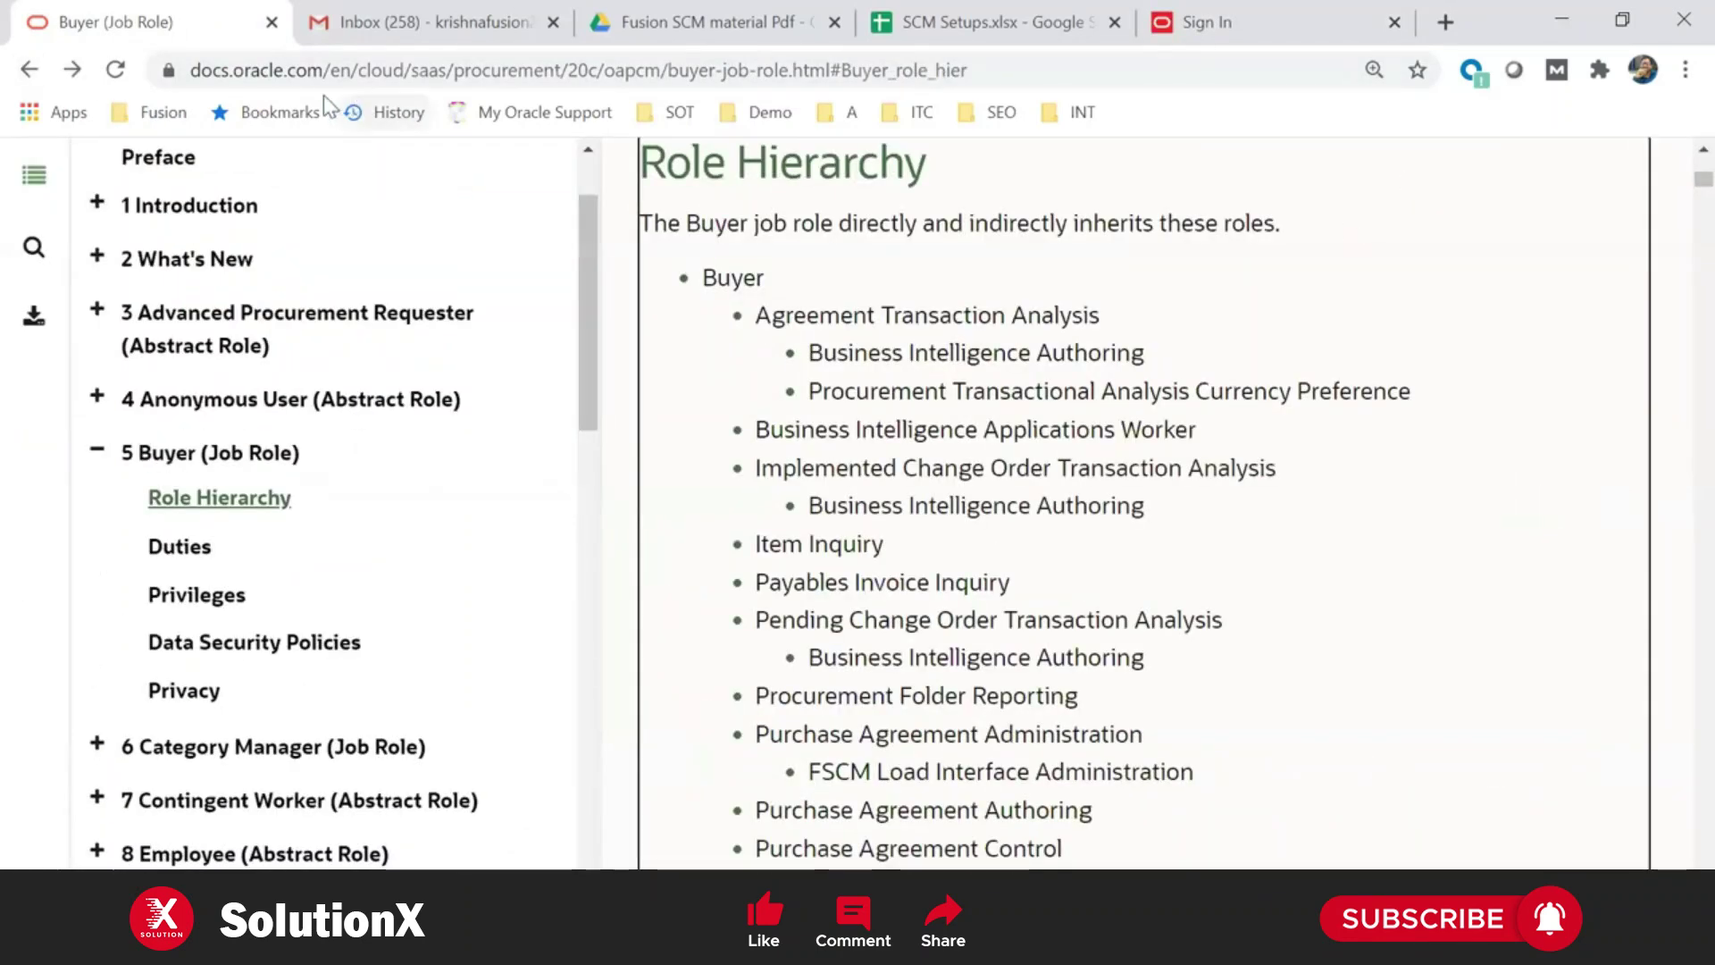
{"action": "left_click", "coordinate": [30, 70]}
Go back to Google and search 'oracle fusion financials security reference manual 20c'
{"action": "left_click", "coordinate": [29, 69]}
{"action": "left_click", "coordinate": [30, 70]}
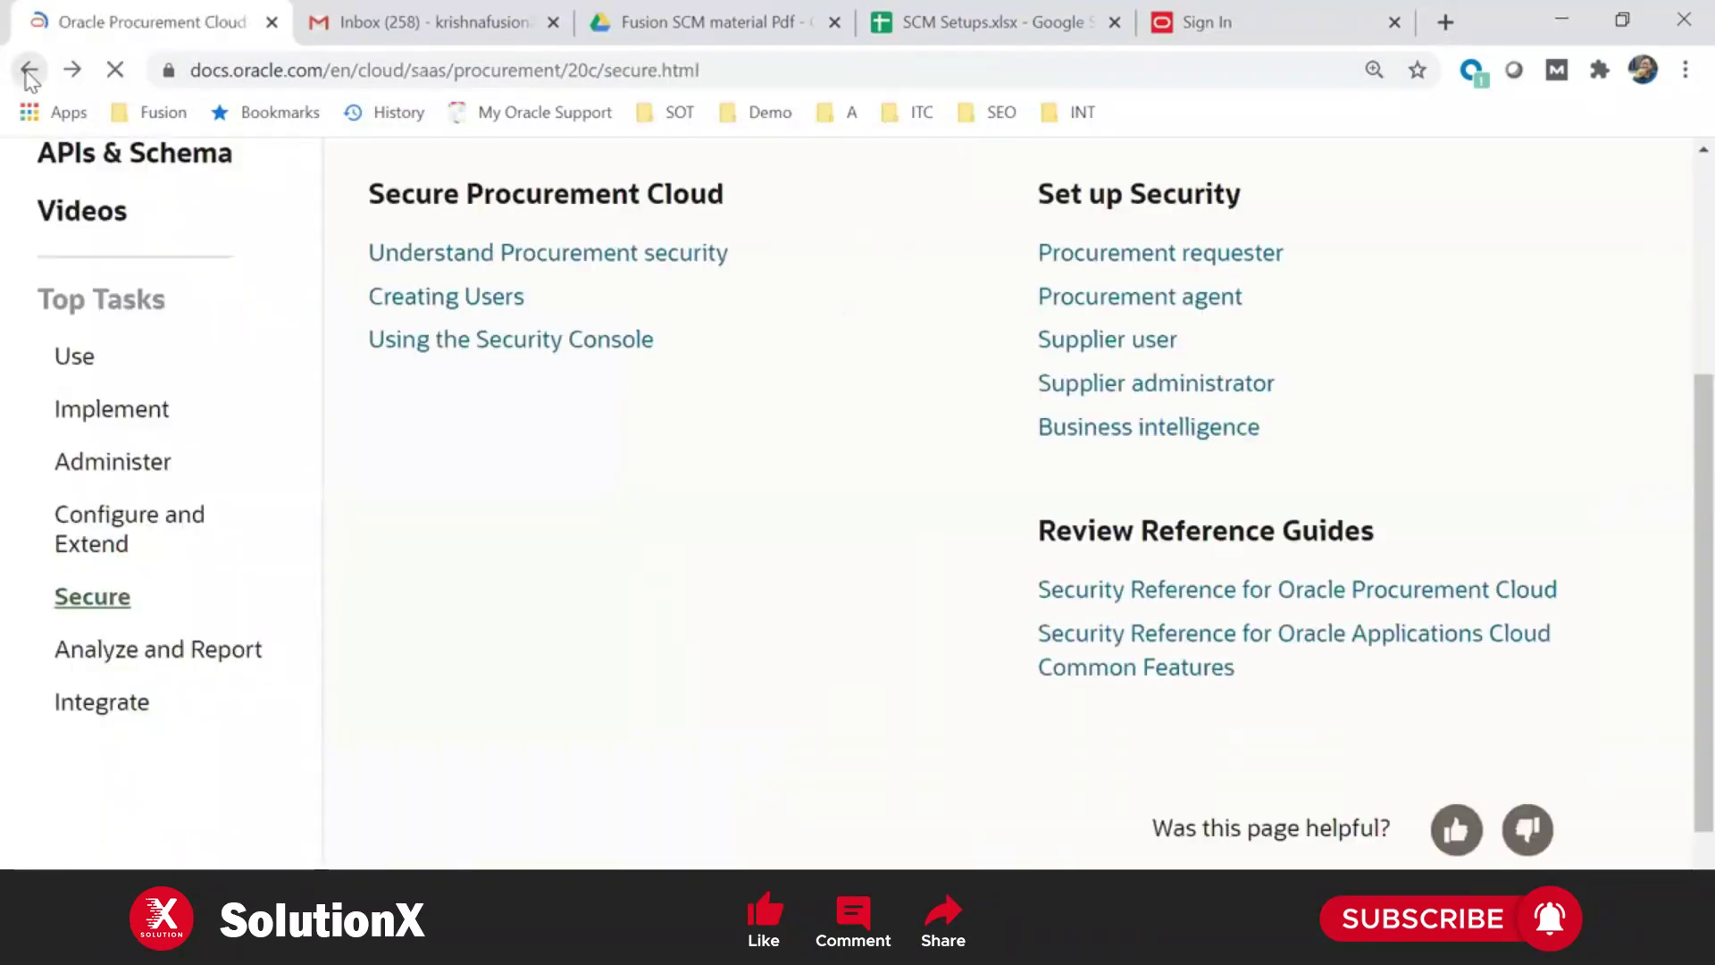
{"action": "left_click", "coordinate": [30, 70]}
{"action": "left_click", "coordinate": [658, 190]}
{"action": "key", "text": "BackSpace"}
{"action": "key", "text": "BackSpace"}
{"action": "key", "text": "BackSpace"}
{"action": "key", "text": "BackSpace"}
{"action": "key", "text": "BackSpace"}
{"action": "key", "text": "BackSpace"}
{"action": "key", "text": "BackSpace"}
{"action": "key", "text": "BackSpace"}
{"action": "key", "text": "BackSpace"}
{"action": "key", "text": "BackSpace"}
{"action": "key", "text": "BackSpace"}
{"action": "key", "text": "BackSpace"}
{"action": "key", "text": "BackSpace"}
{"action": "key", "text": "BackSpace"}
{"action": "key", "text": "BackSpace"}
{"action": "key", "text": "BackSpace"}
{"action": "key", "text": "BackSpace"}
{"action": "key", "text": "BackSpace"}
{"action": "key", "text": "BackSpace"}
{"action": "key", "text": "BackSpace"}
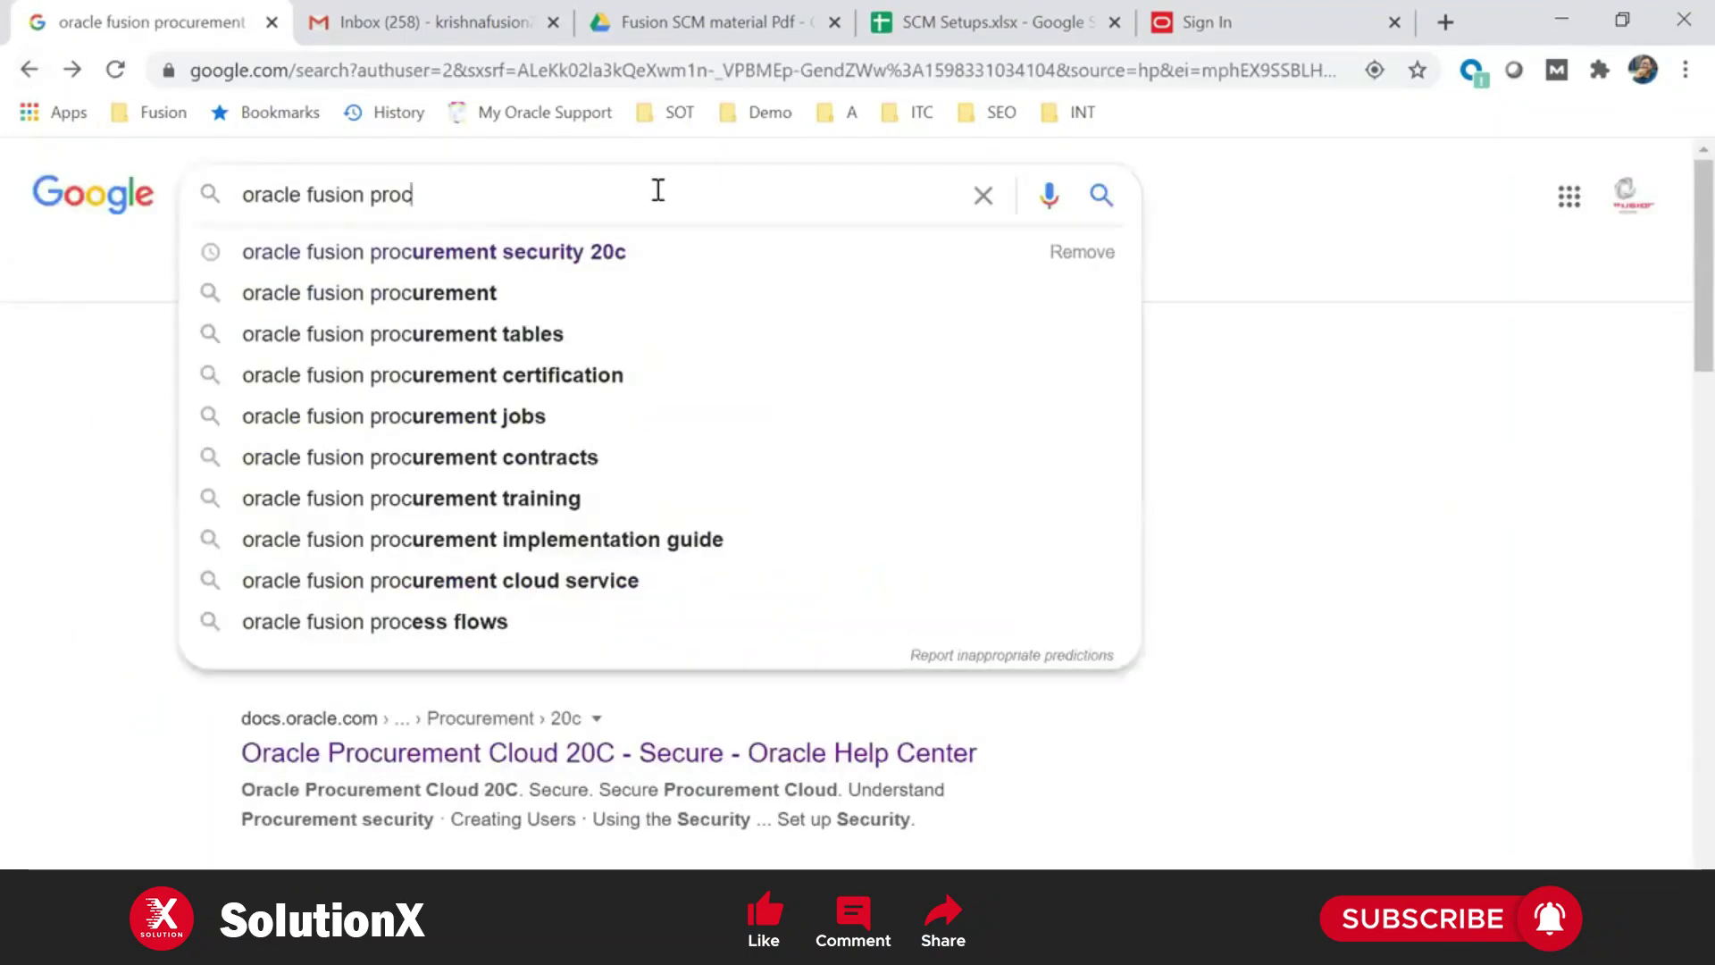
{"action": "type", "text": "s"}
{"action": "key", "text": "BackSpace"}
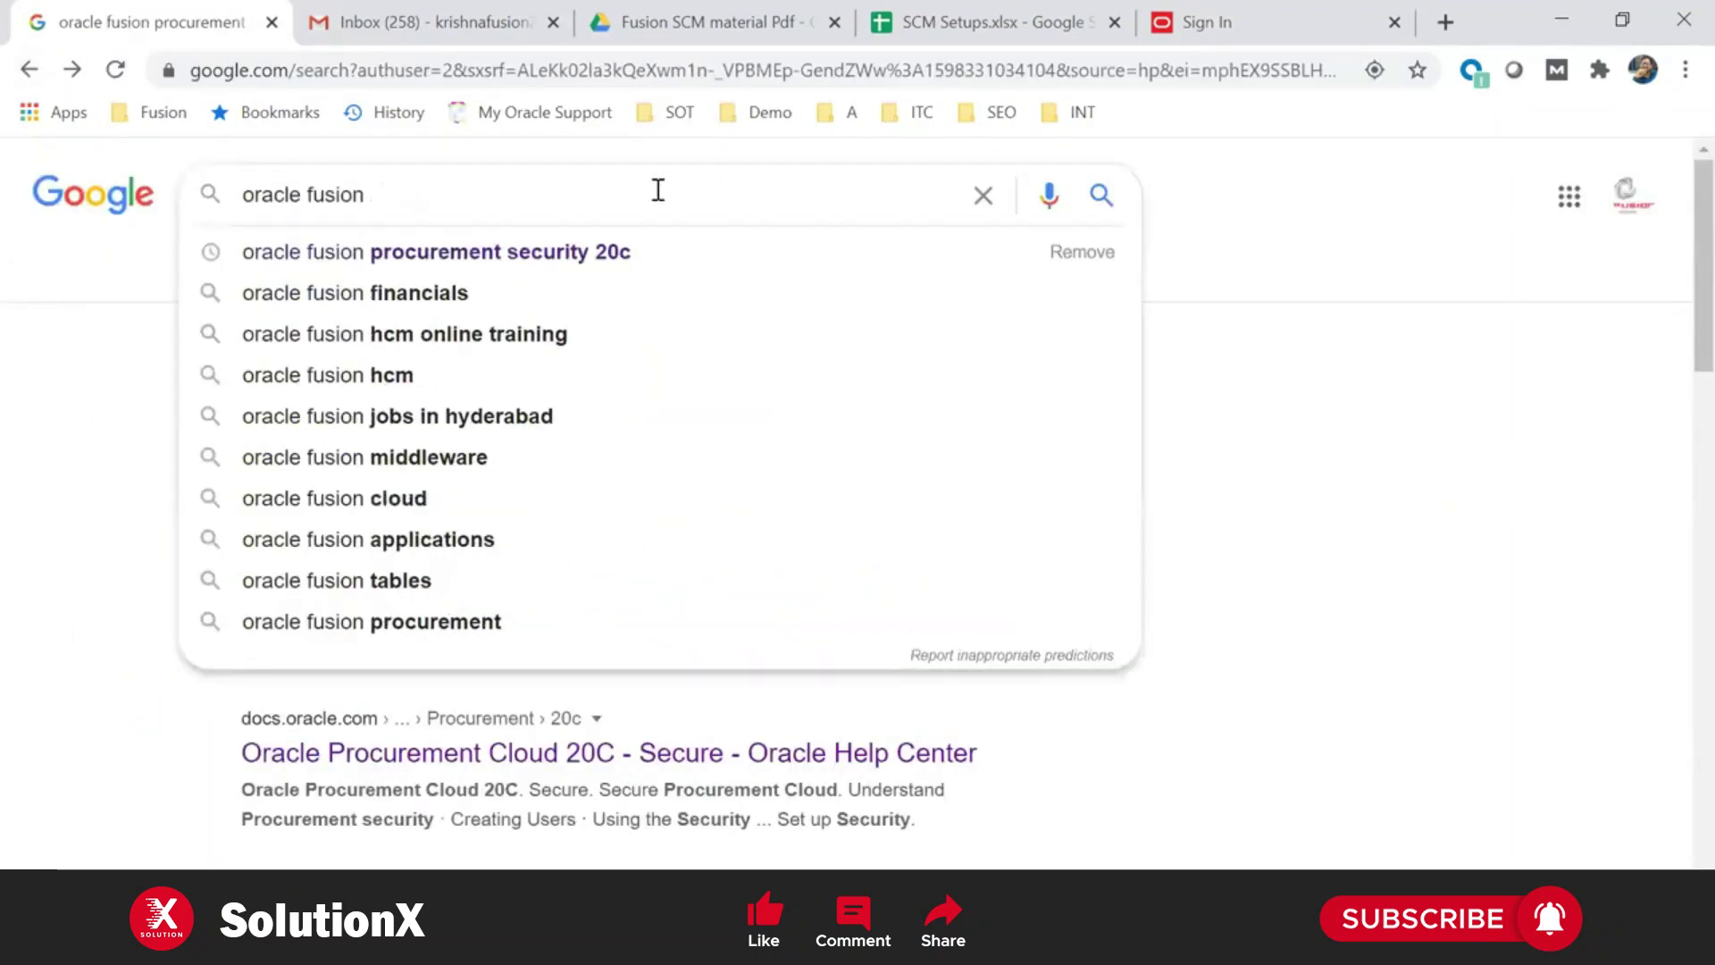
{"action": "type", "text": "financials security"}
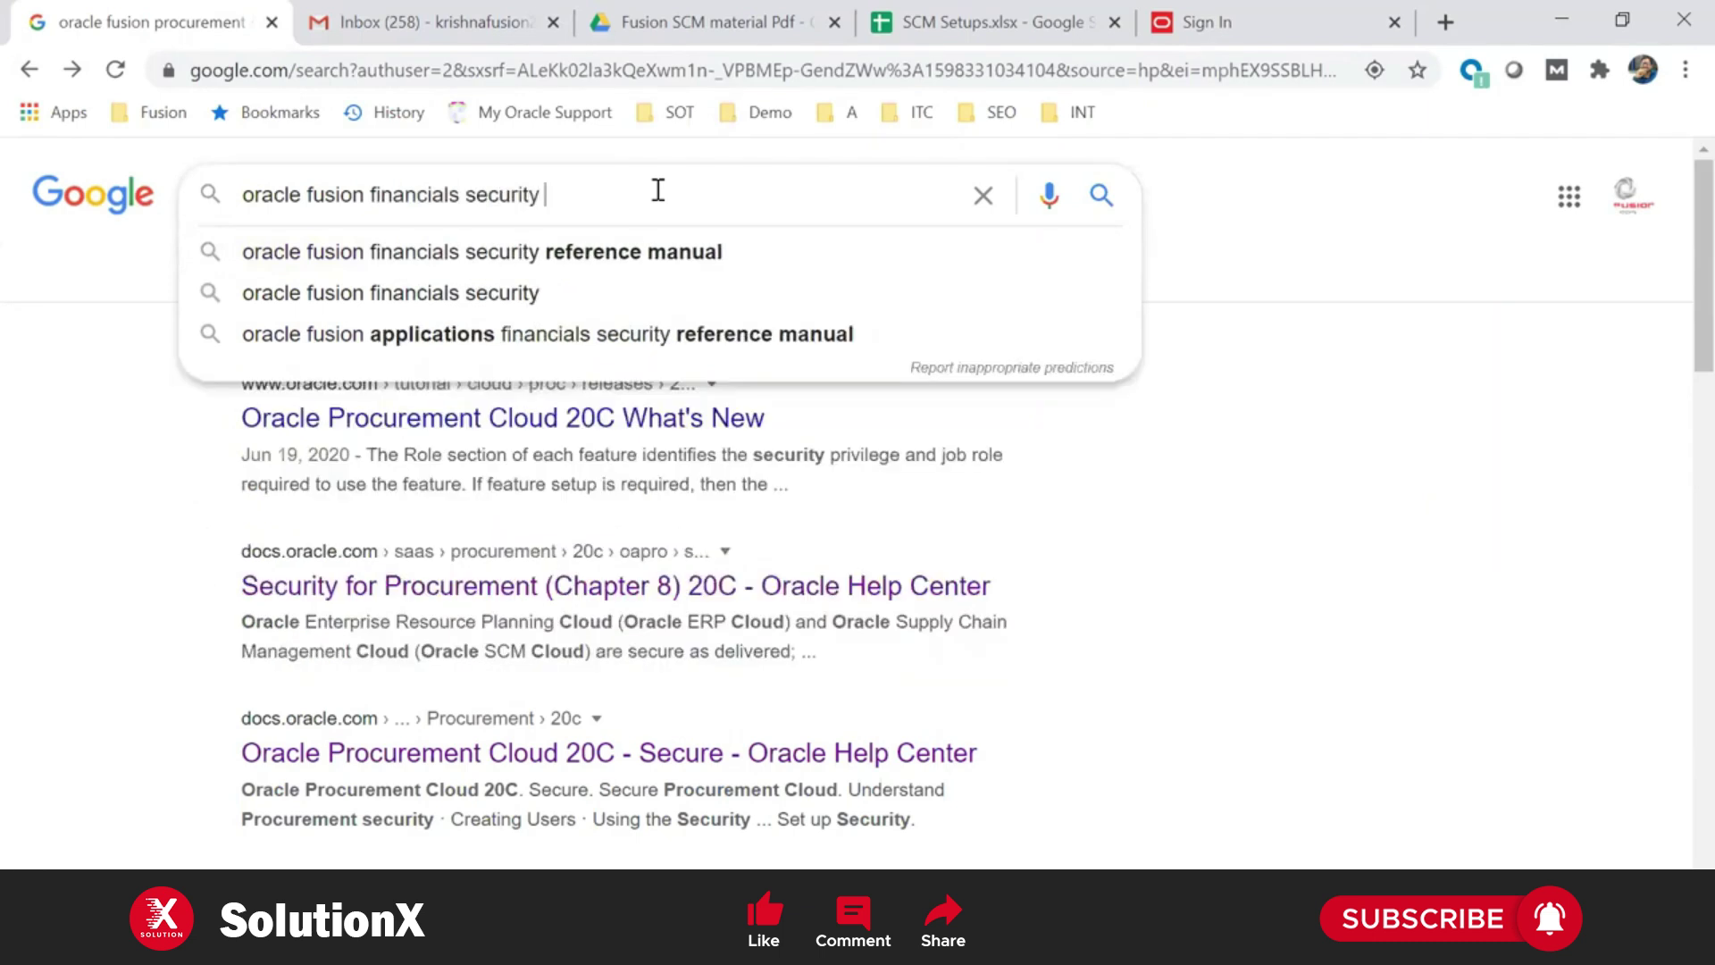
{"action": "key", "text": "Down"}
{"action": "type", "text": "20c"}
{"action": "key", "text": "Return"}
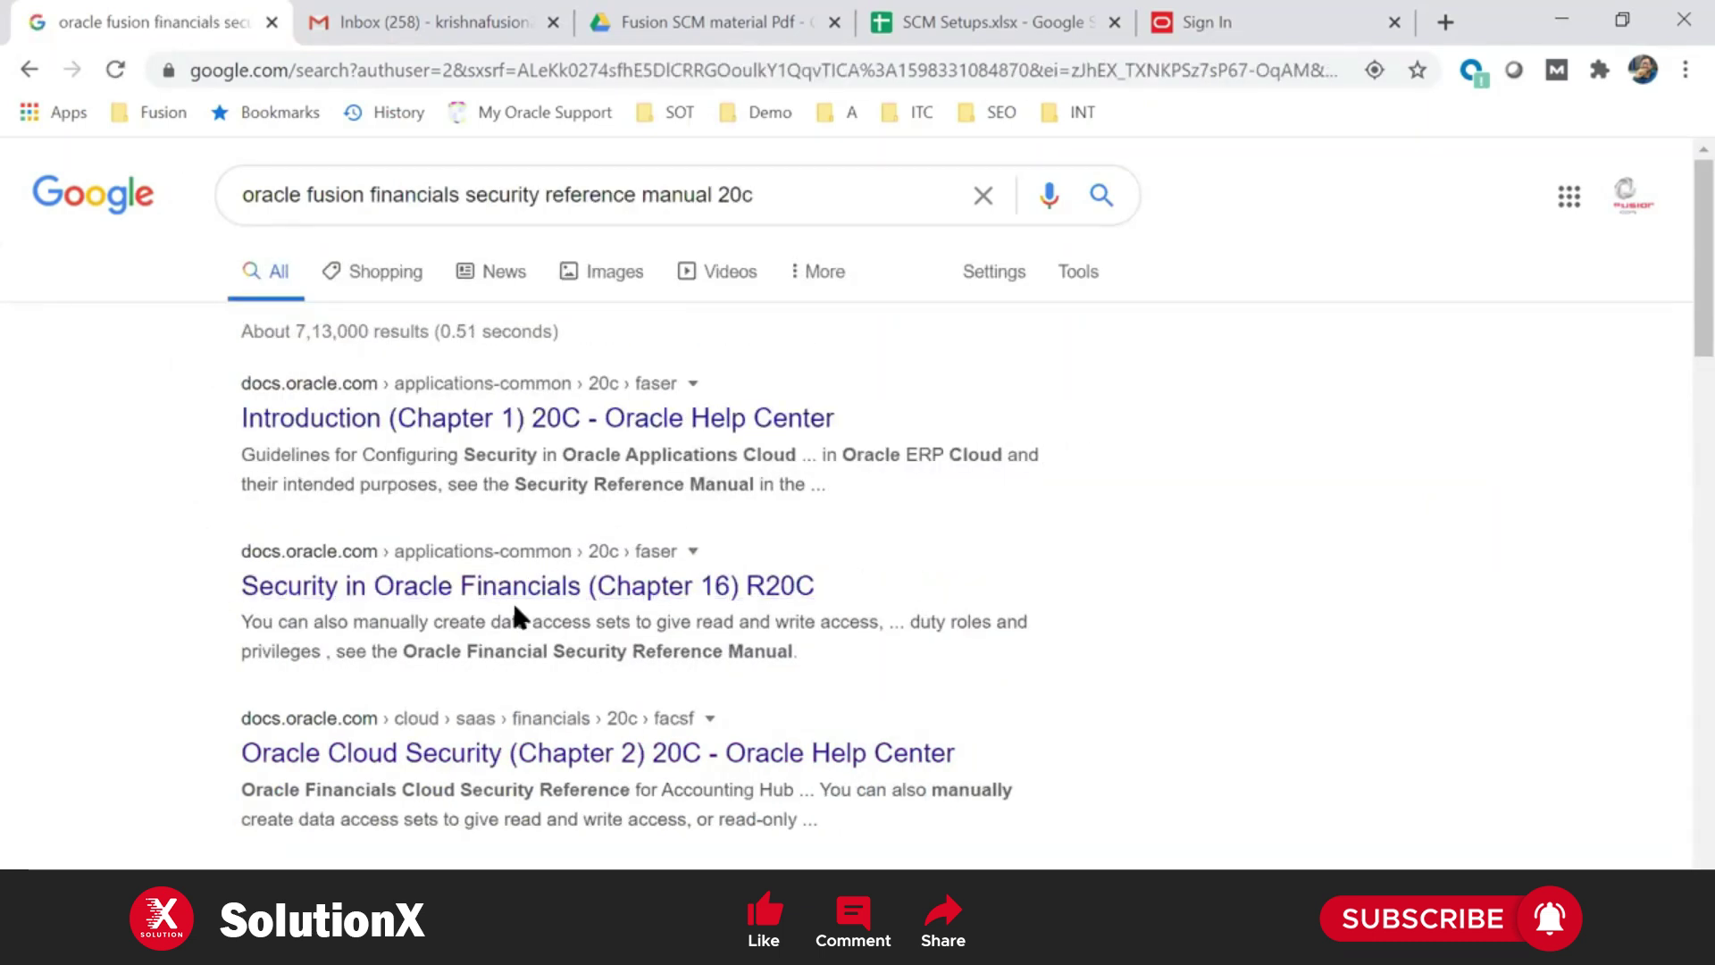
Open the Security in Oracle Financials result in a new tab and return to the results
{"action": "right_click", "coordinate": [549, 593]}
{"action": "left_click", "coordinate": [591, 608]}
{"action": "key", "text": "ctrl+Tab"}
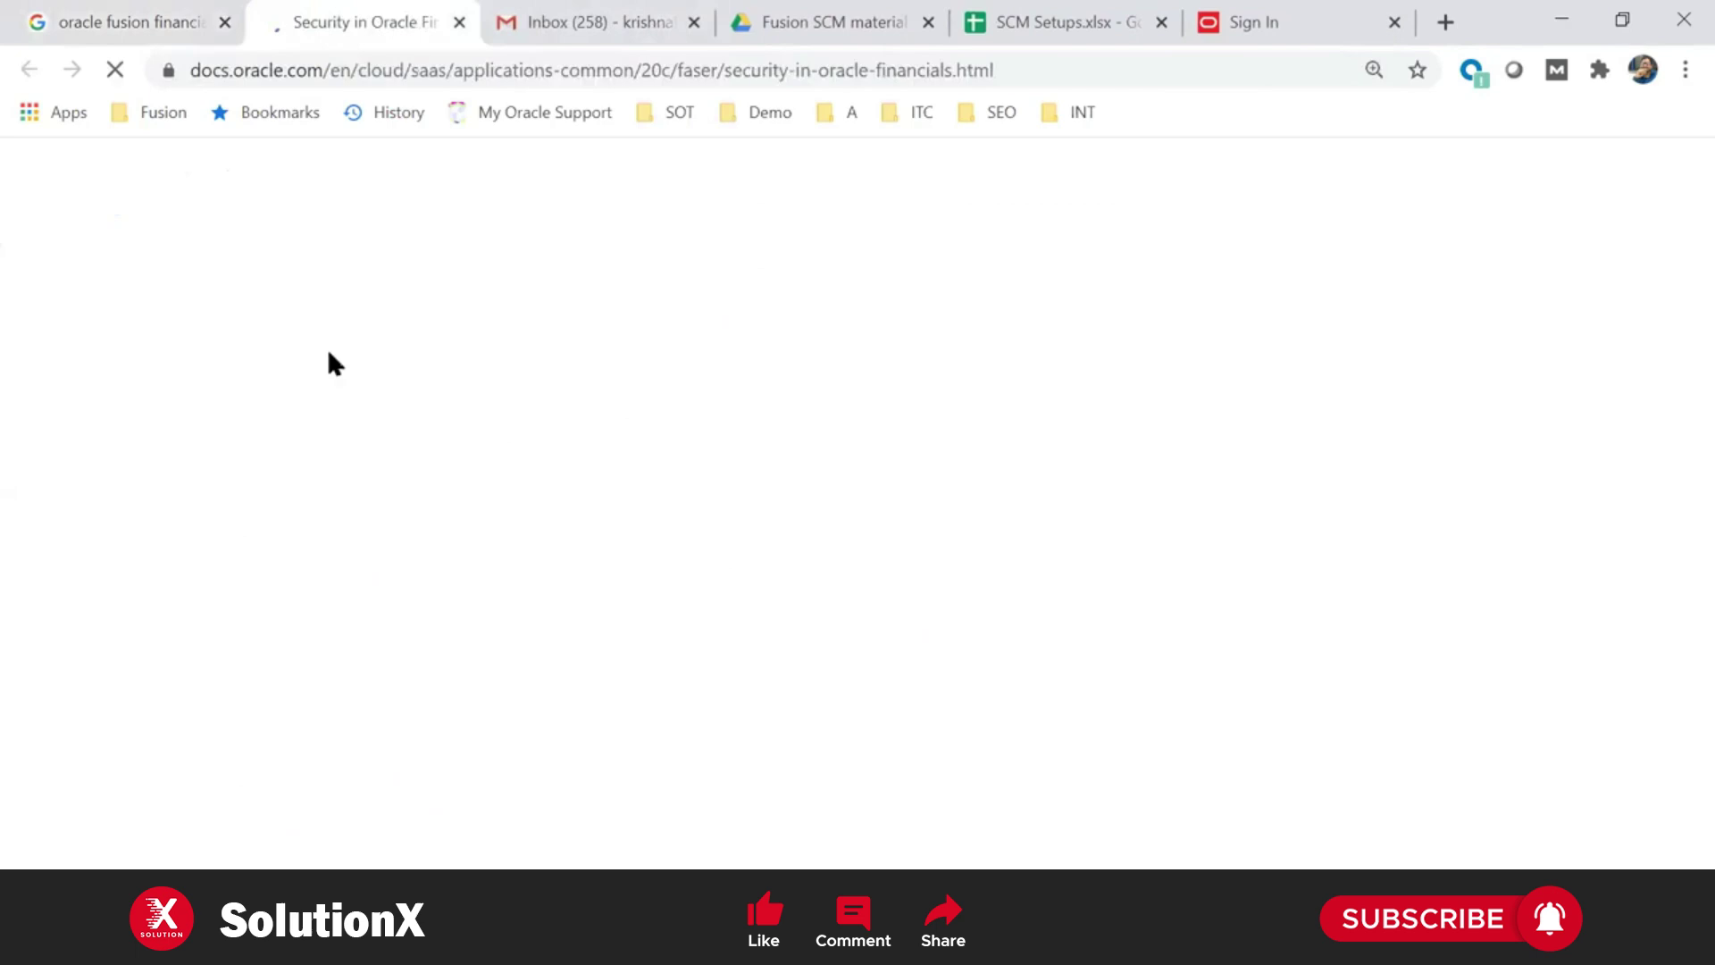
{"action": "left_click", "coordinate": [107, 20]}
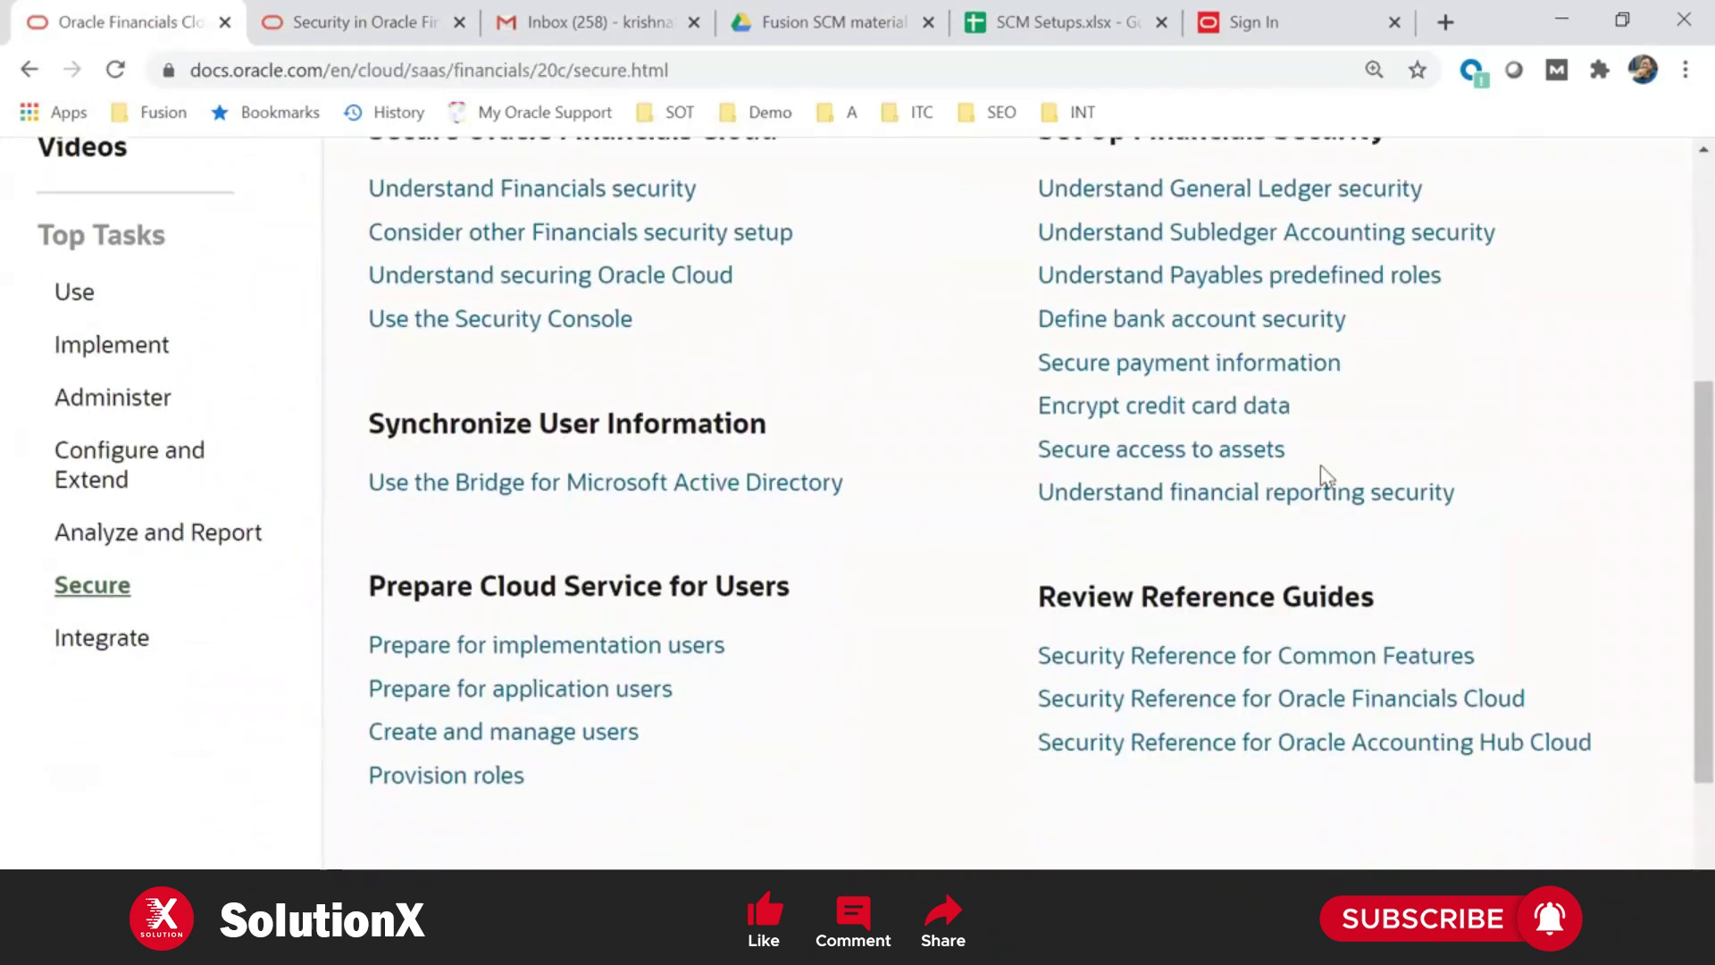
{"action": "scroll", "coordinate": [1320, 465], "scroll_direction": "down", "scroll_amount": 1}
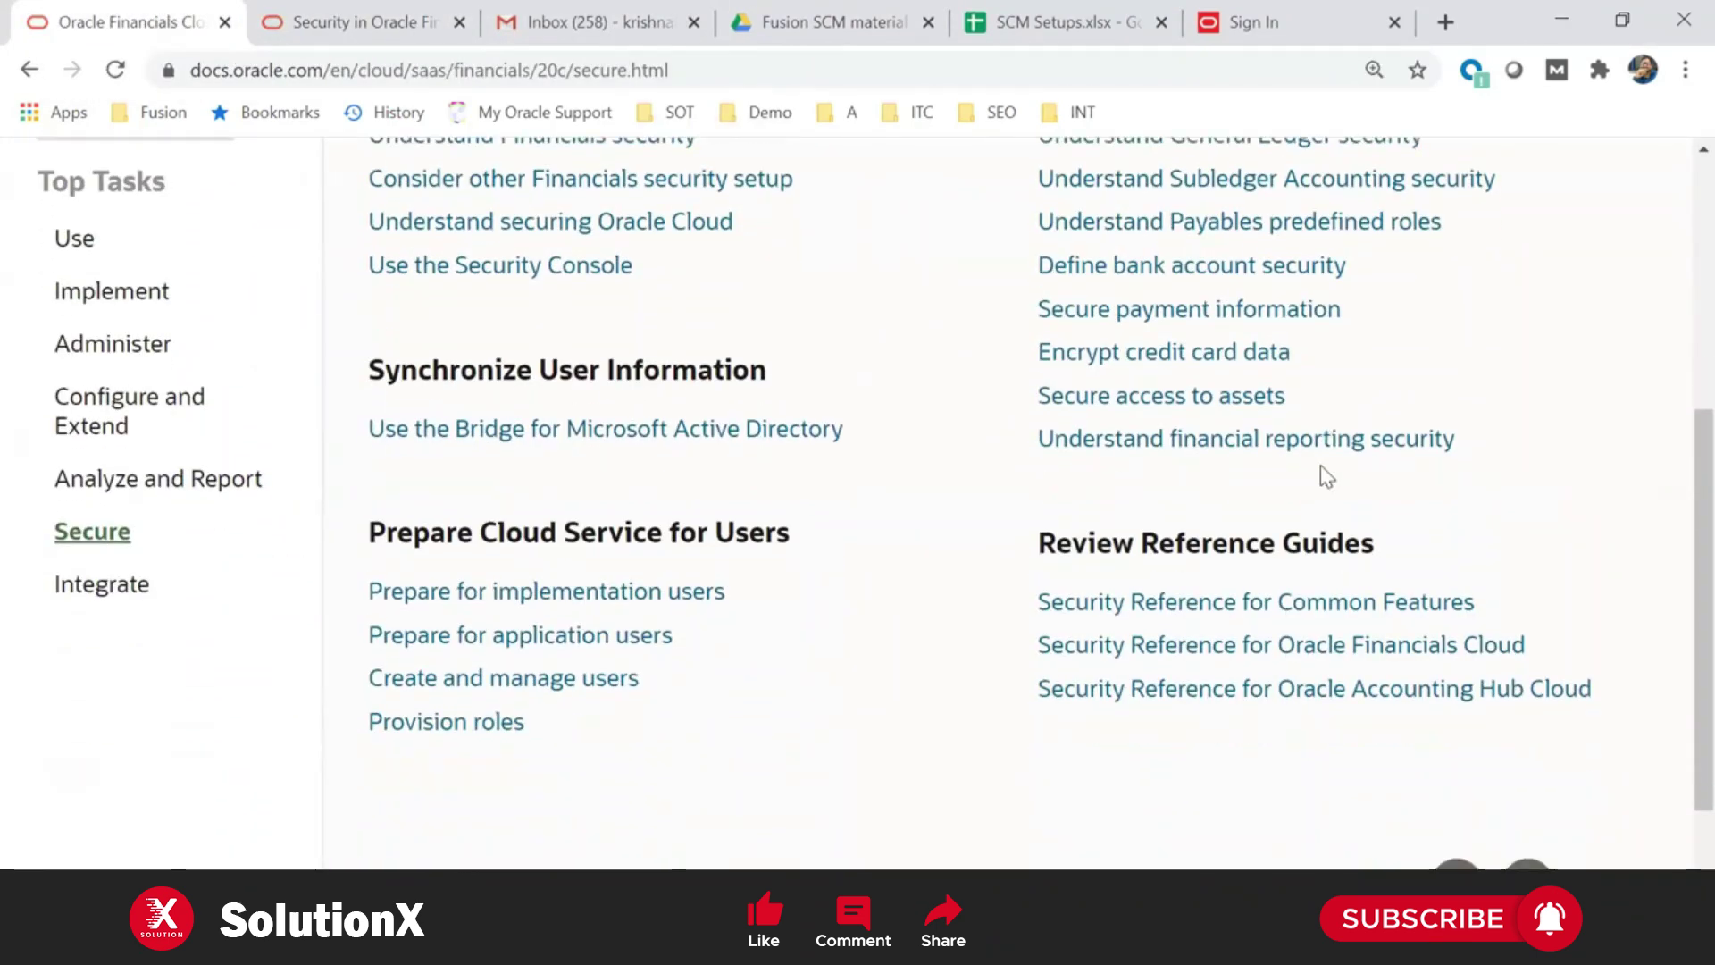
Open the Security Reference for Financials 20C guide and expand 32 General Accountant (Job Role) in Contents
{"action": "left_click", "coordinate": [1155, 645]}
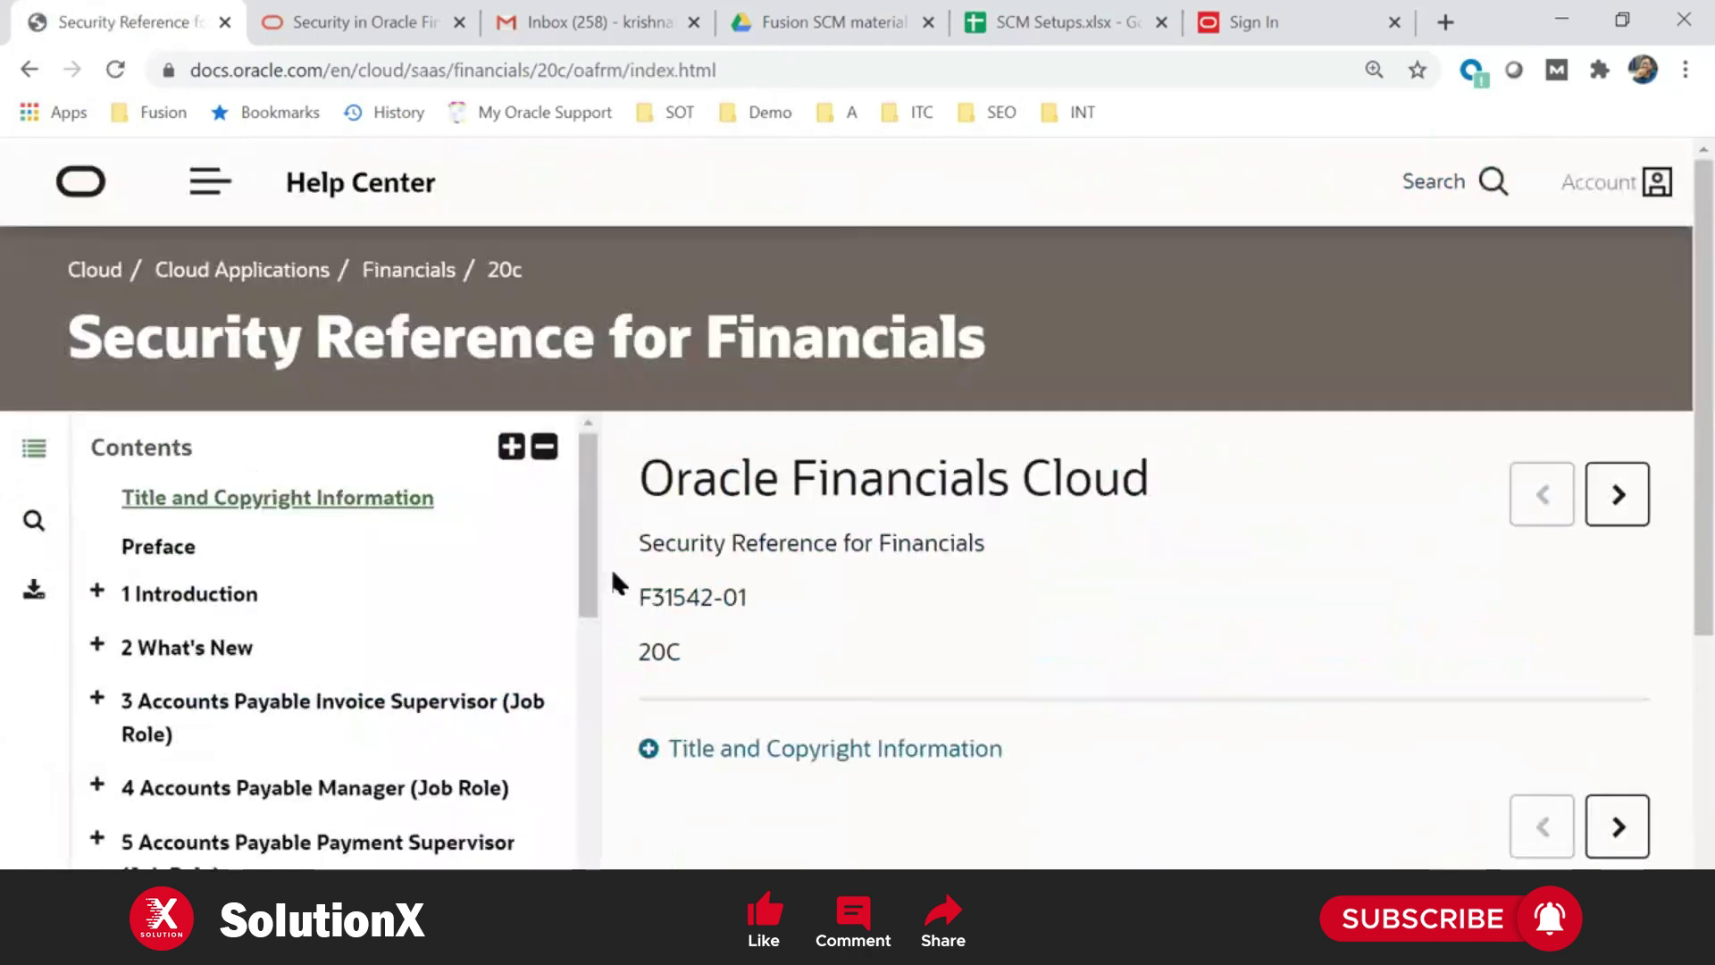
{"action": "scroll", "coordinate": [358, 572], "scroll_direction": "down", "scroll_amount": 2}
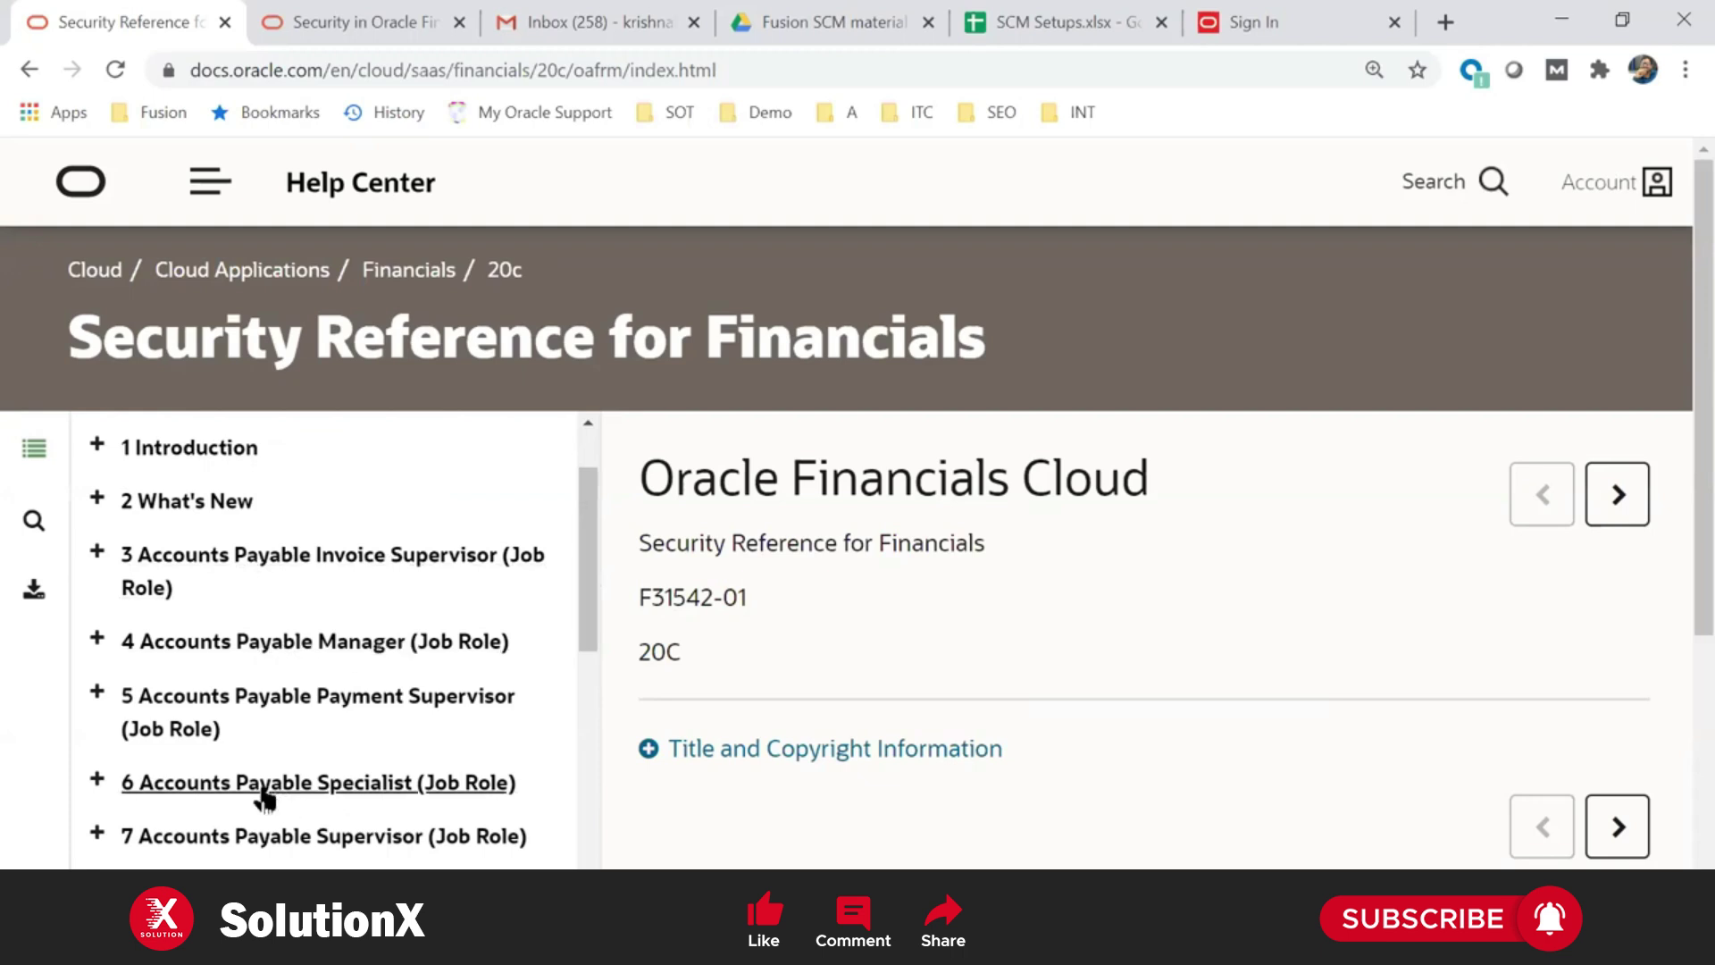
{"action": "left_click_drag", "start_coordinate": [584, 611], "coordinate": [593, 687]}
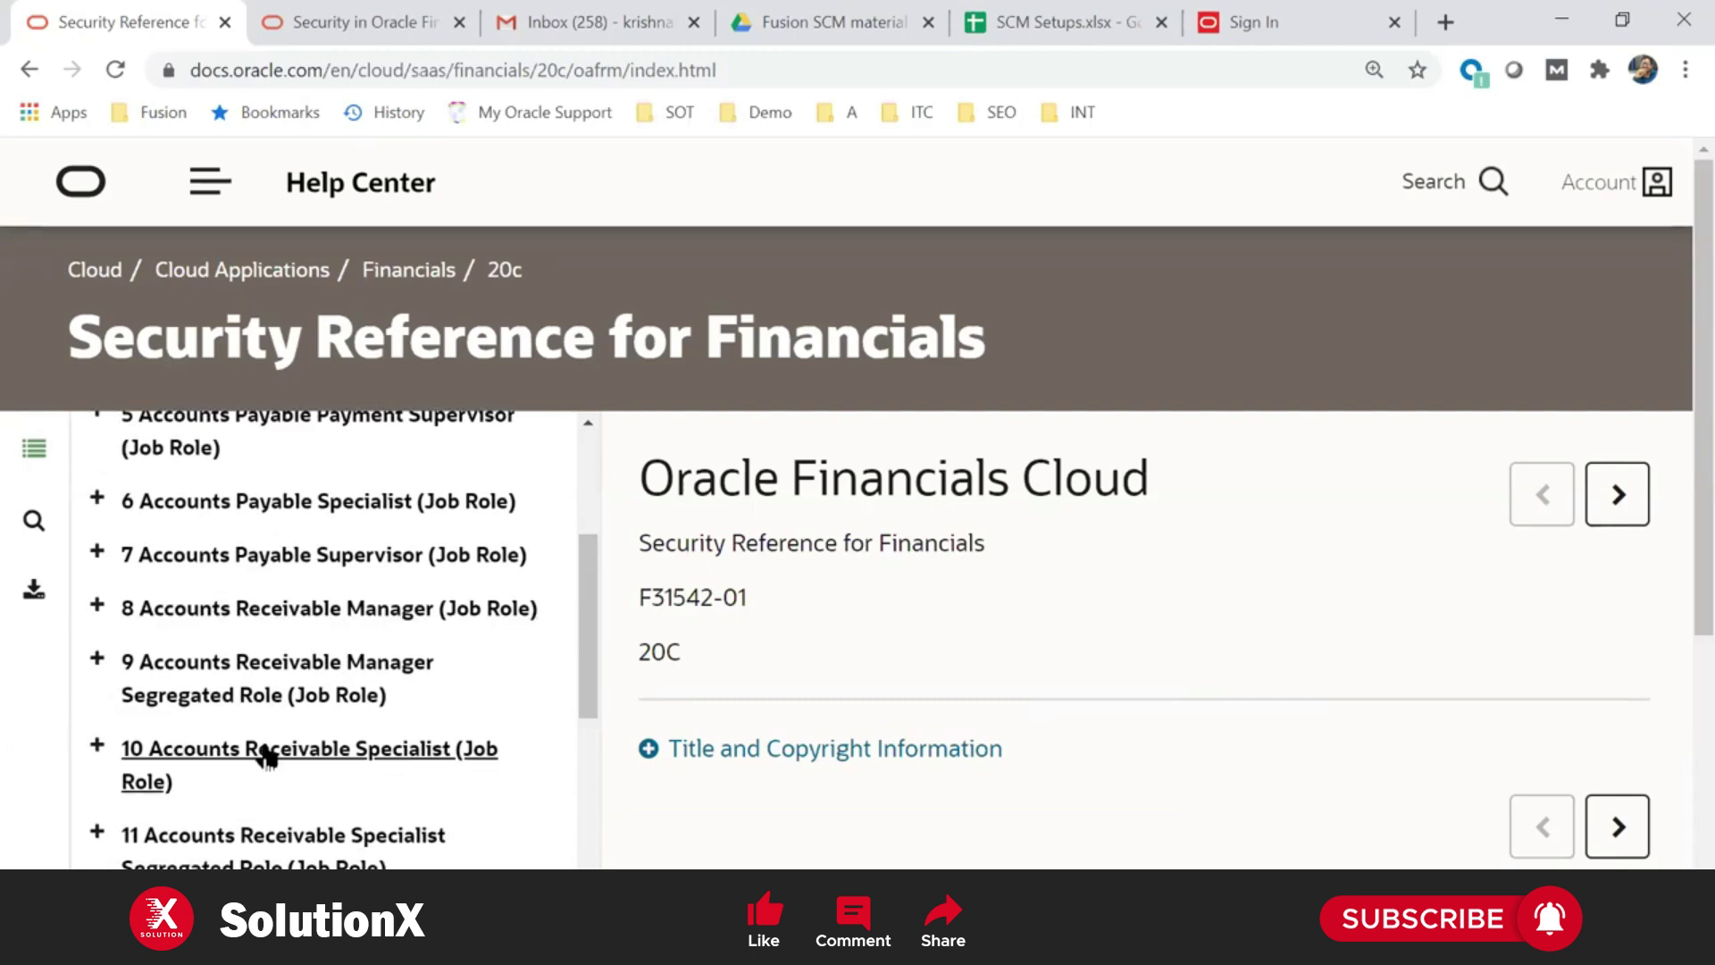
{"action": "left_click_drag", "start_coordinate": [582, 683], "coordinate": [598, 849]}
{"action": "scroll", "coordinate": [596, 847], "scroll_direction": "down", "scroll_amount": 5}
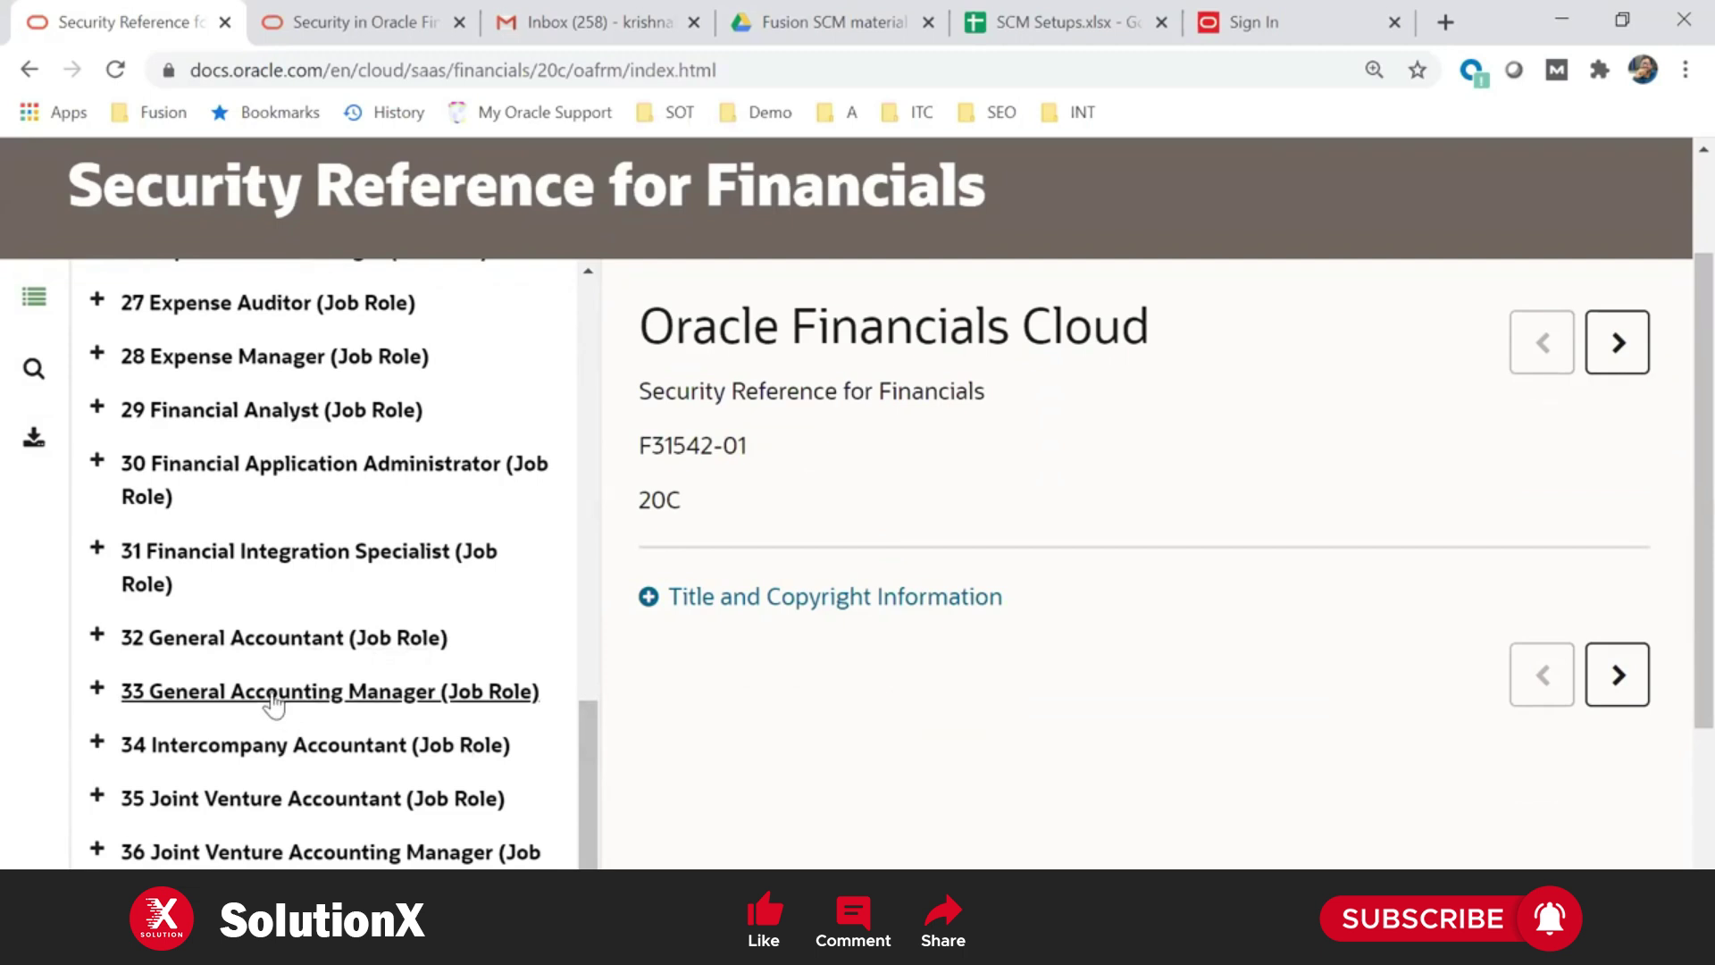
{"action": "left_click", "coordinate": [98, 637]}
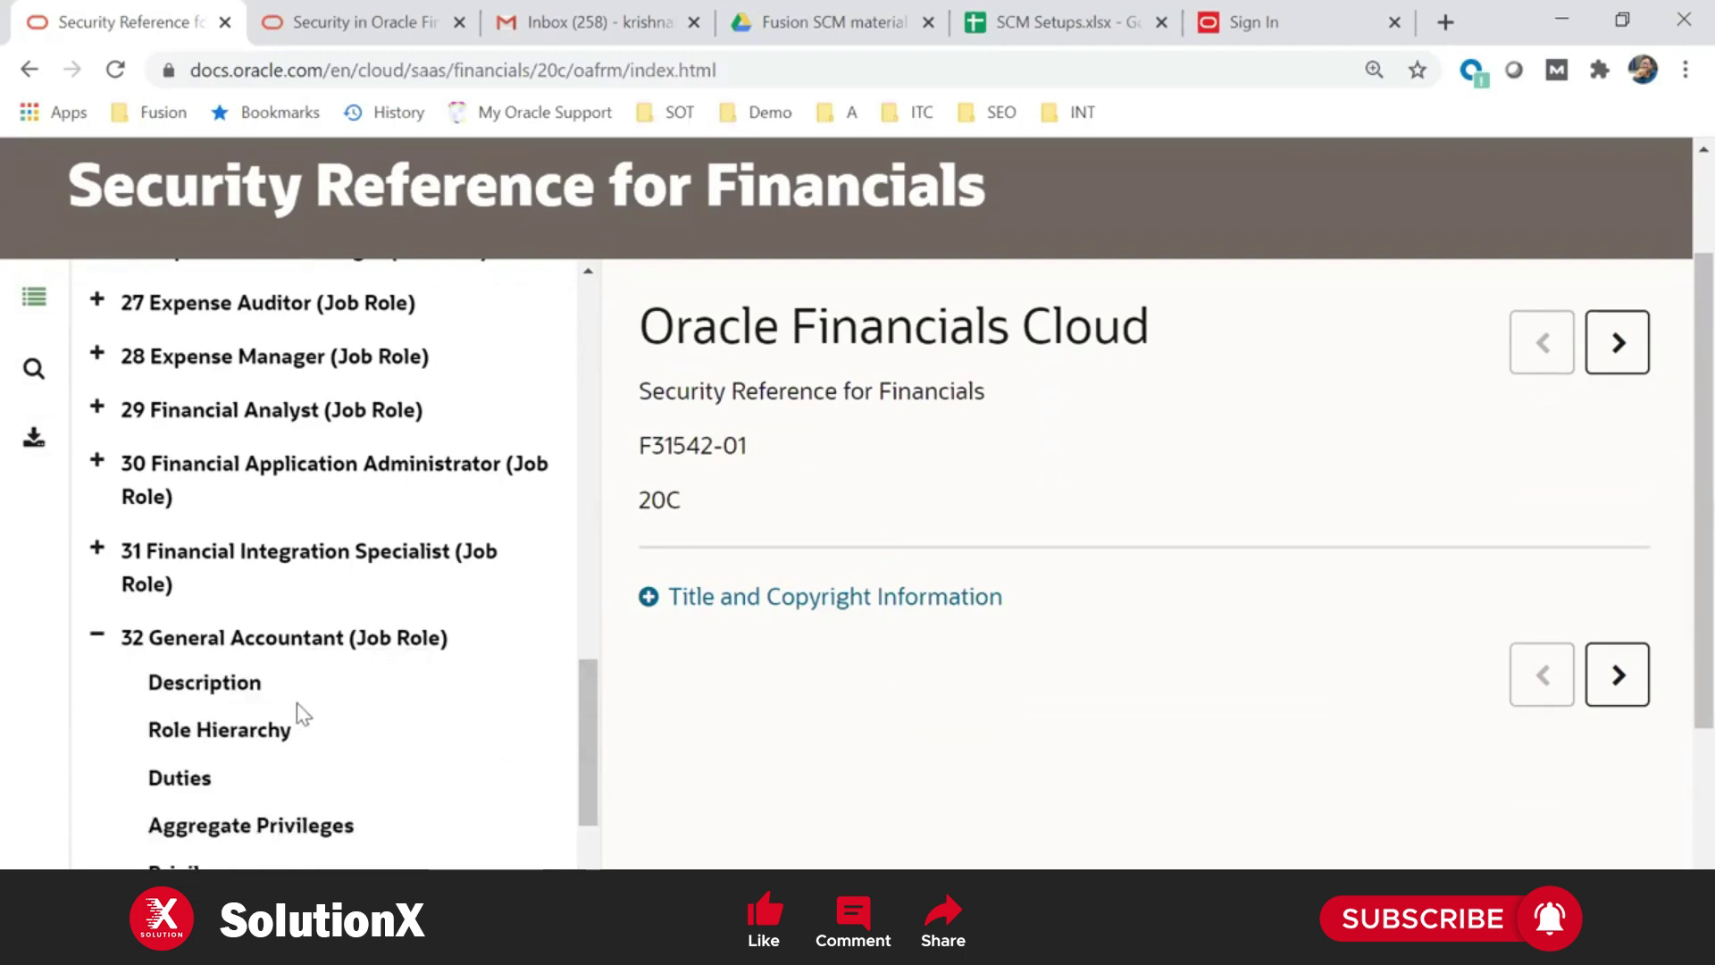
On the Sign In tab, go to the ucf6 Oracle Fusion address and sign in
{"action": "left_click", "coordinate": [1342, 39]}
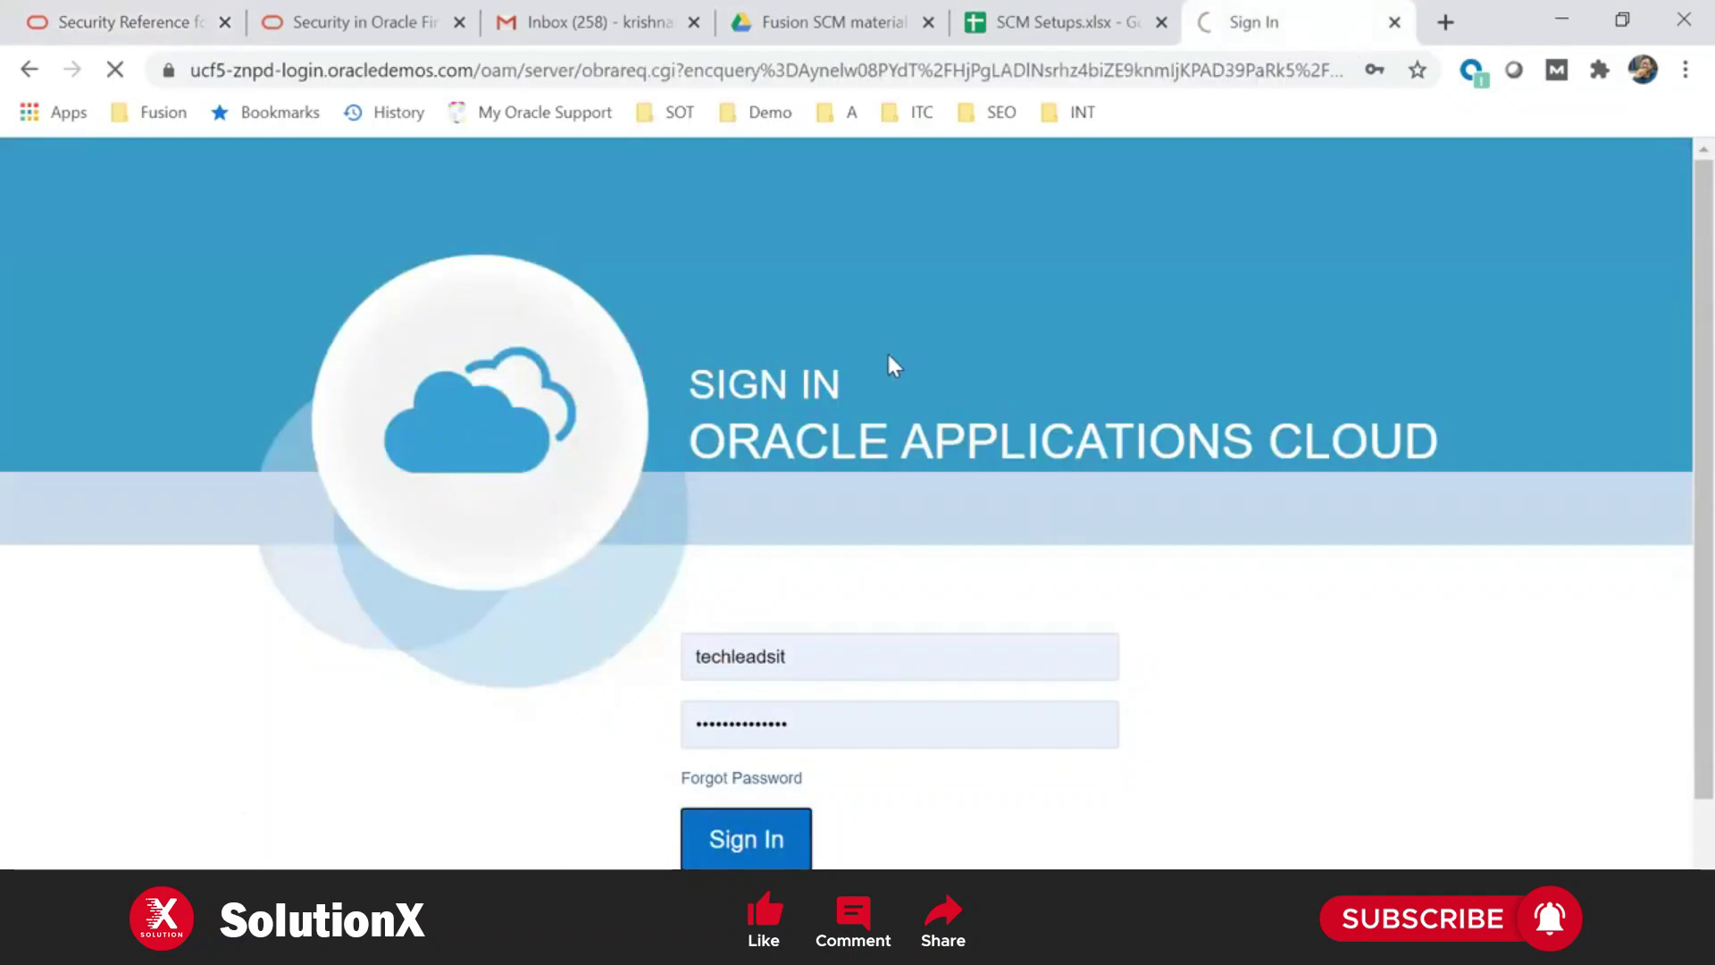
{"action": "left_click", "coordinate": [623, 63]}
{"action": "type", "text": "ucf"}
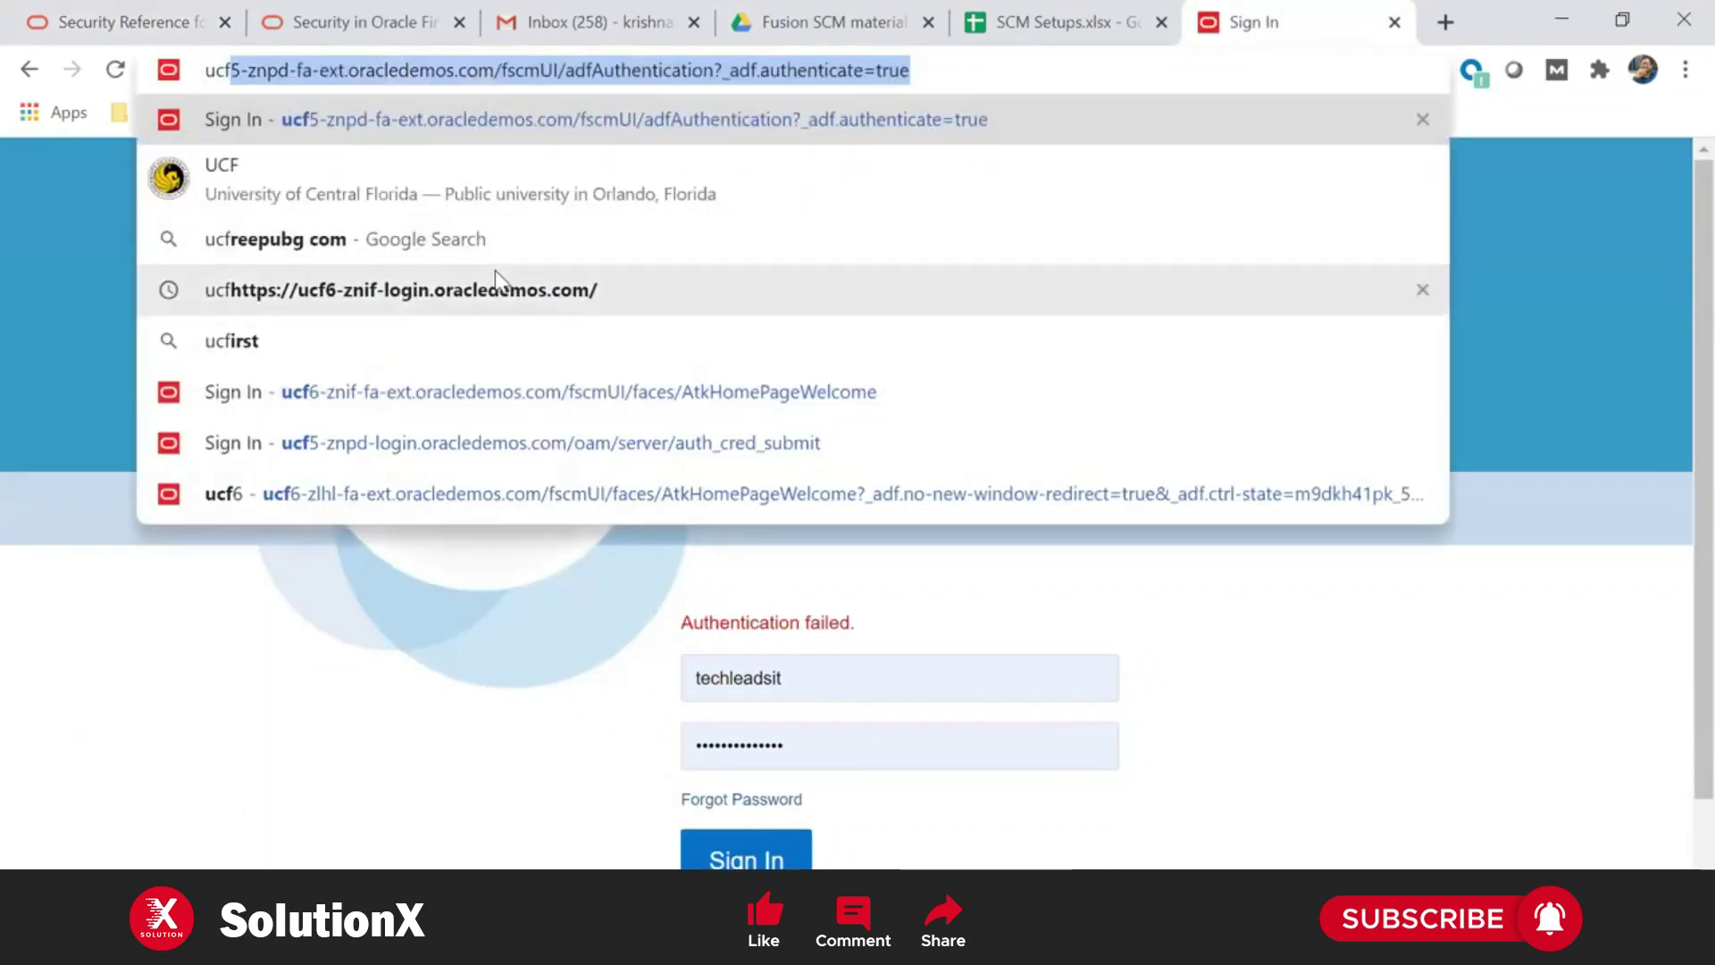
{"action": "left_click", "coordinate": [640, 290]}
{"action": "left_click", "coordinate": [506, 79]}
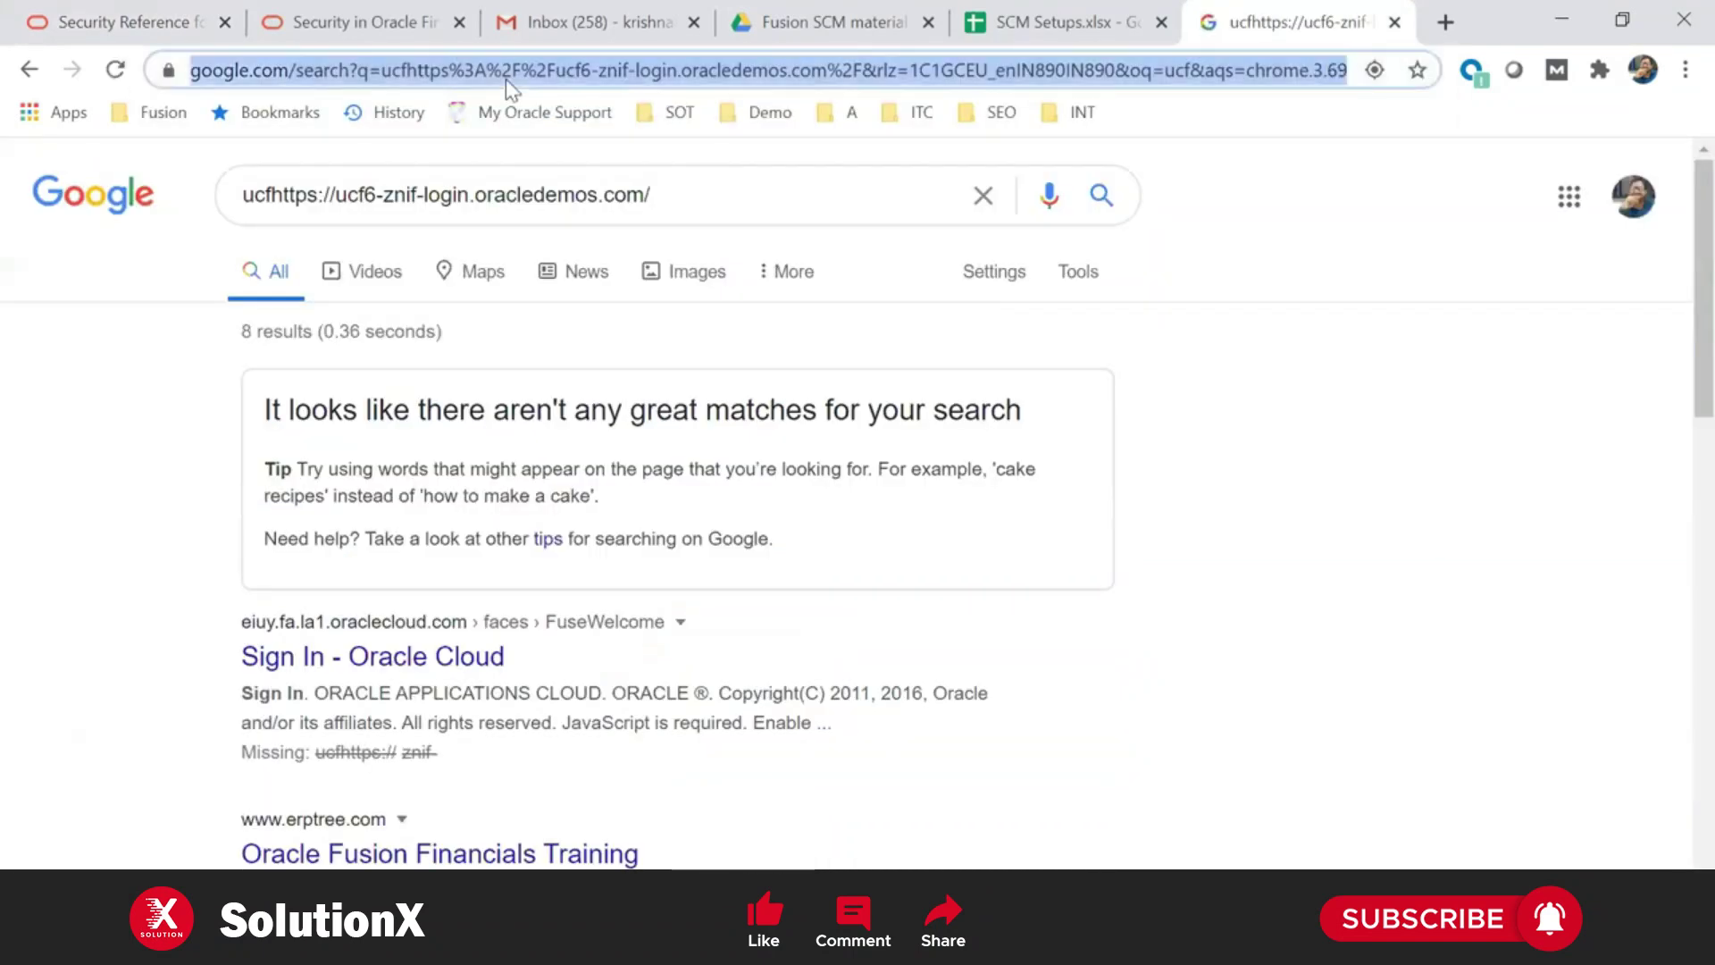
{"action": "type", "text": "ucf"}
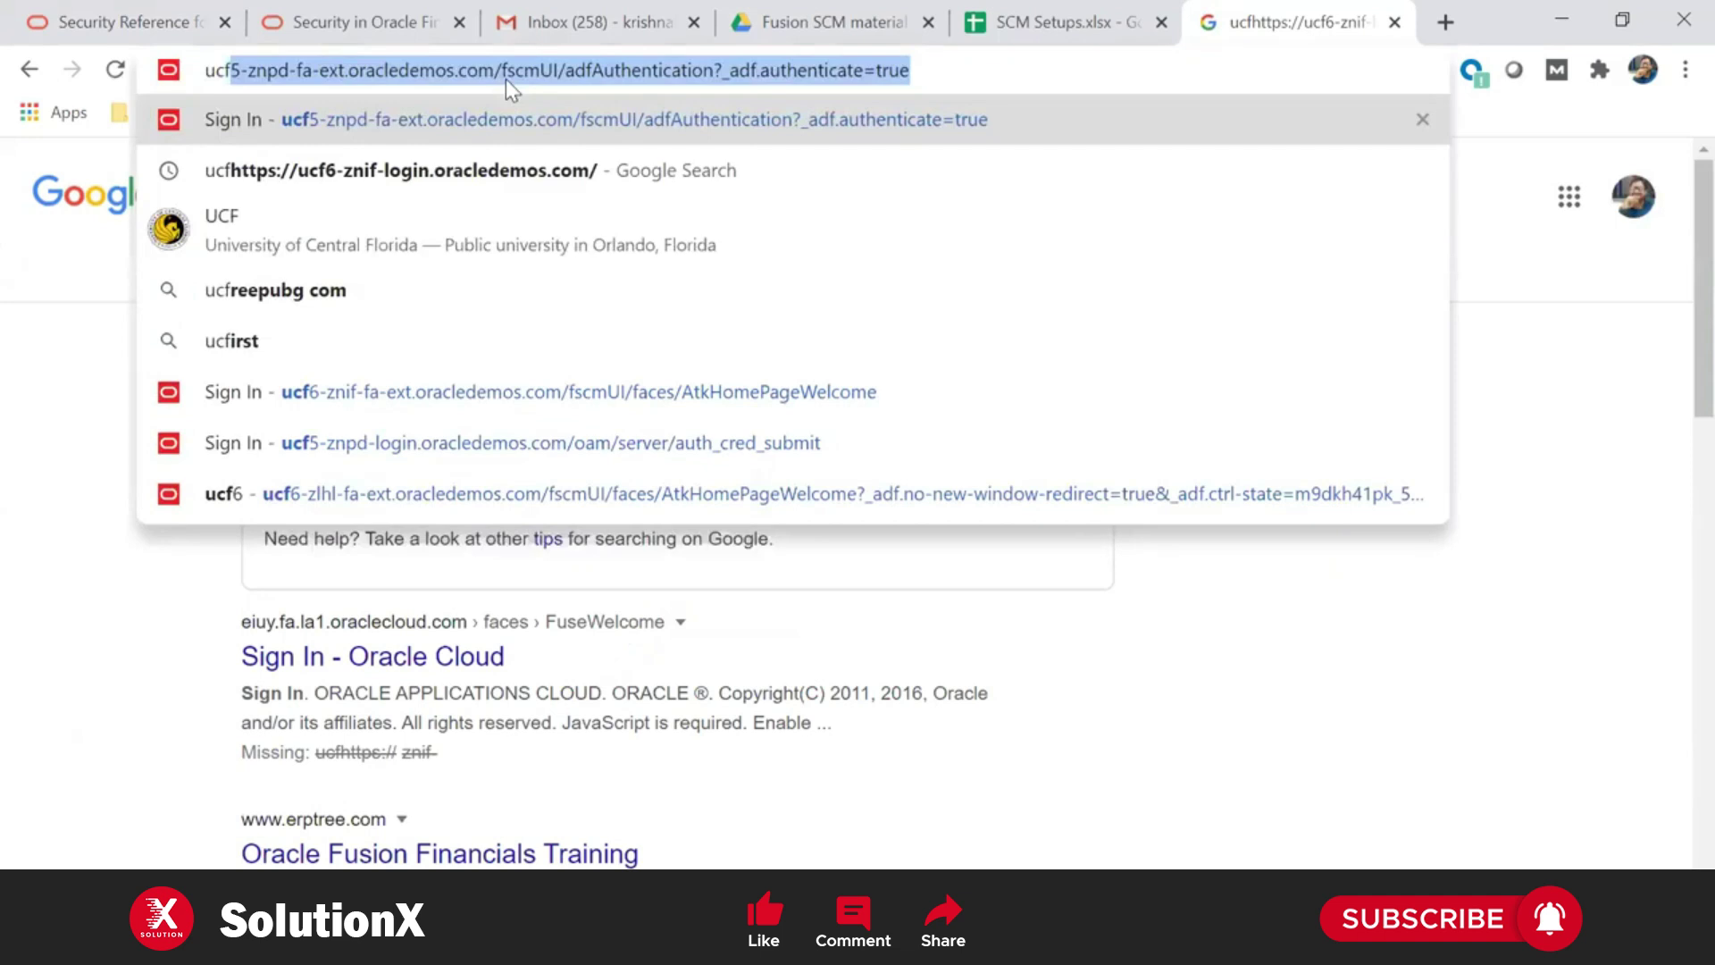
{"action": "type", "text": "6"}
{"action": "key", "text": "Return"}
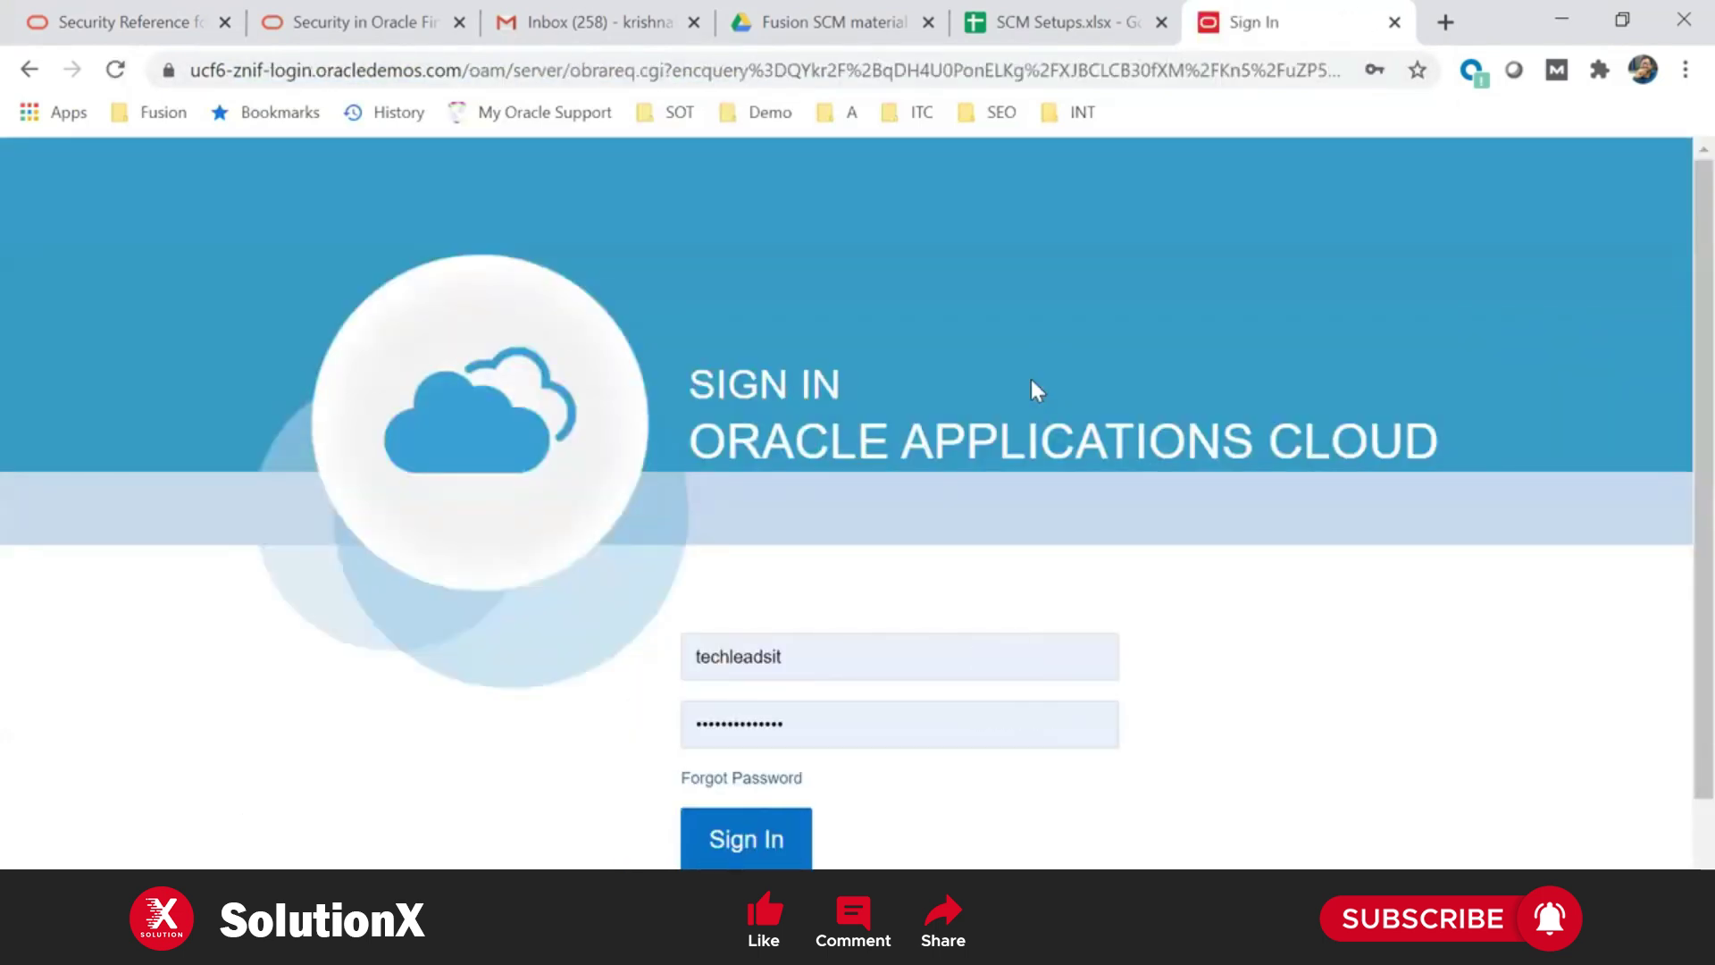
{"action": "left_click", "coordinate": [795, 830]}
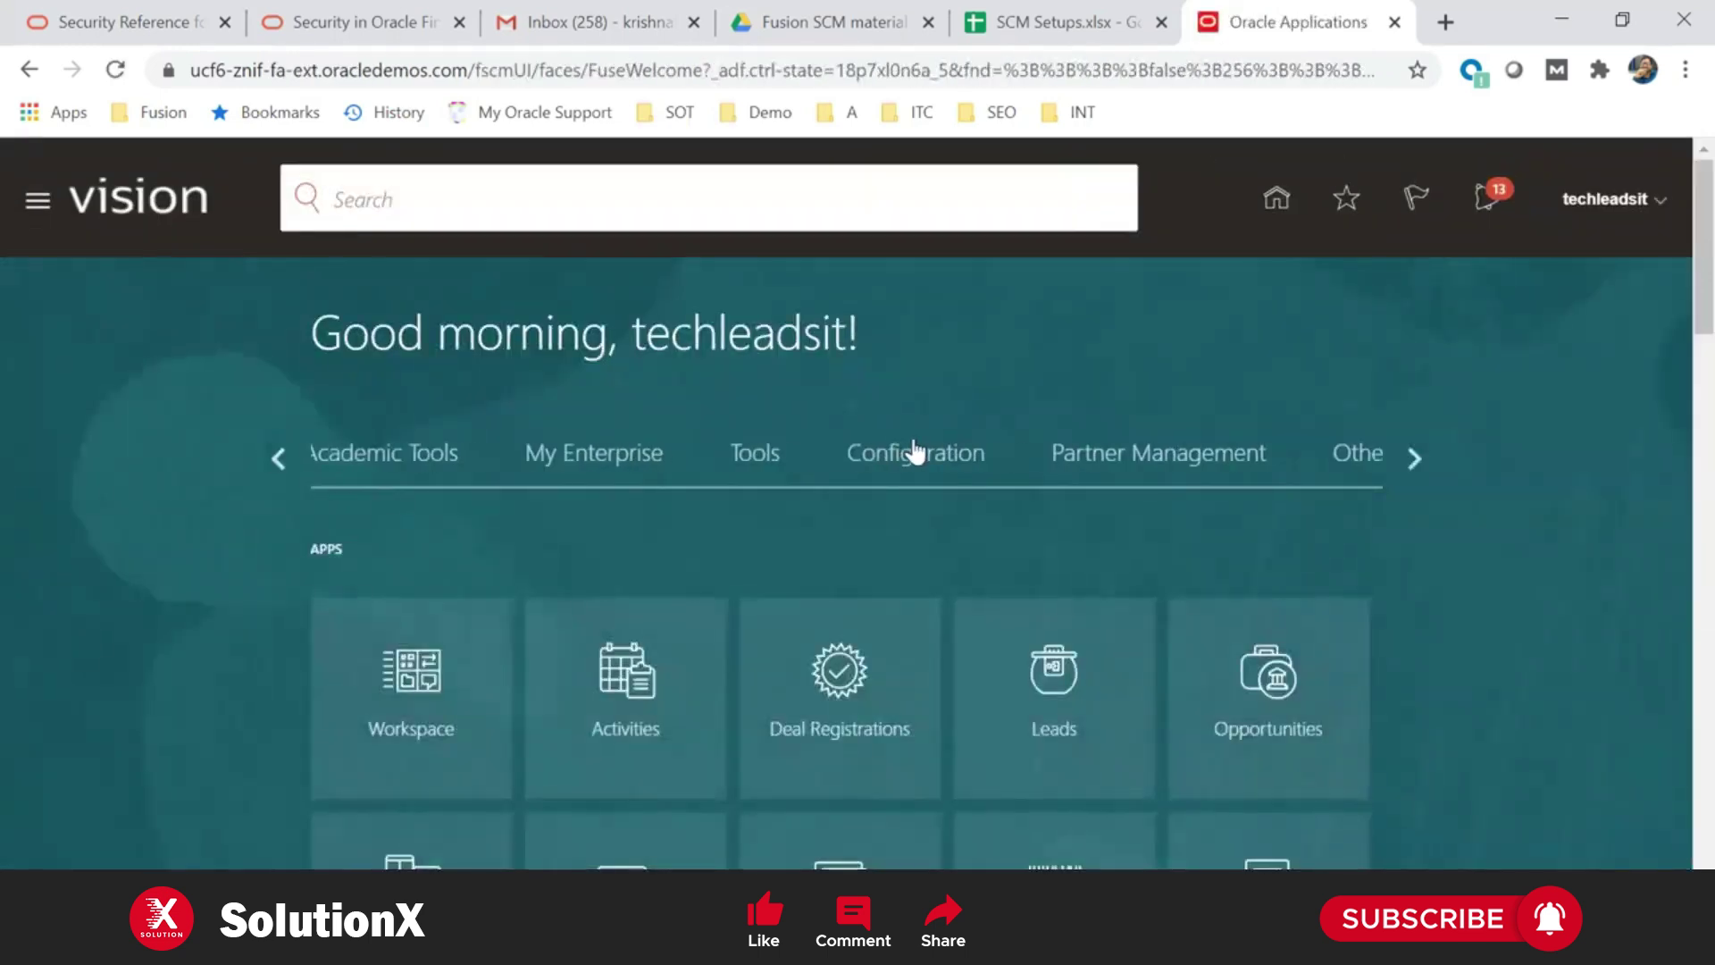
Open the Security Console from the Tools group and search roles for 'Buyer'
{"action": "left_click", "coordinate": [798, 460]}
{"action": "scroll", "coordinate": [931, 415], "scroll_direction": "down", "scroll_amount": 2}
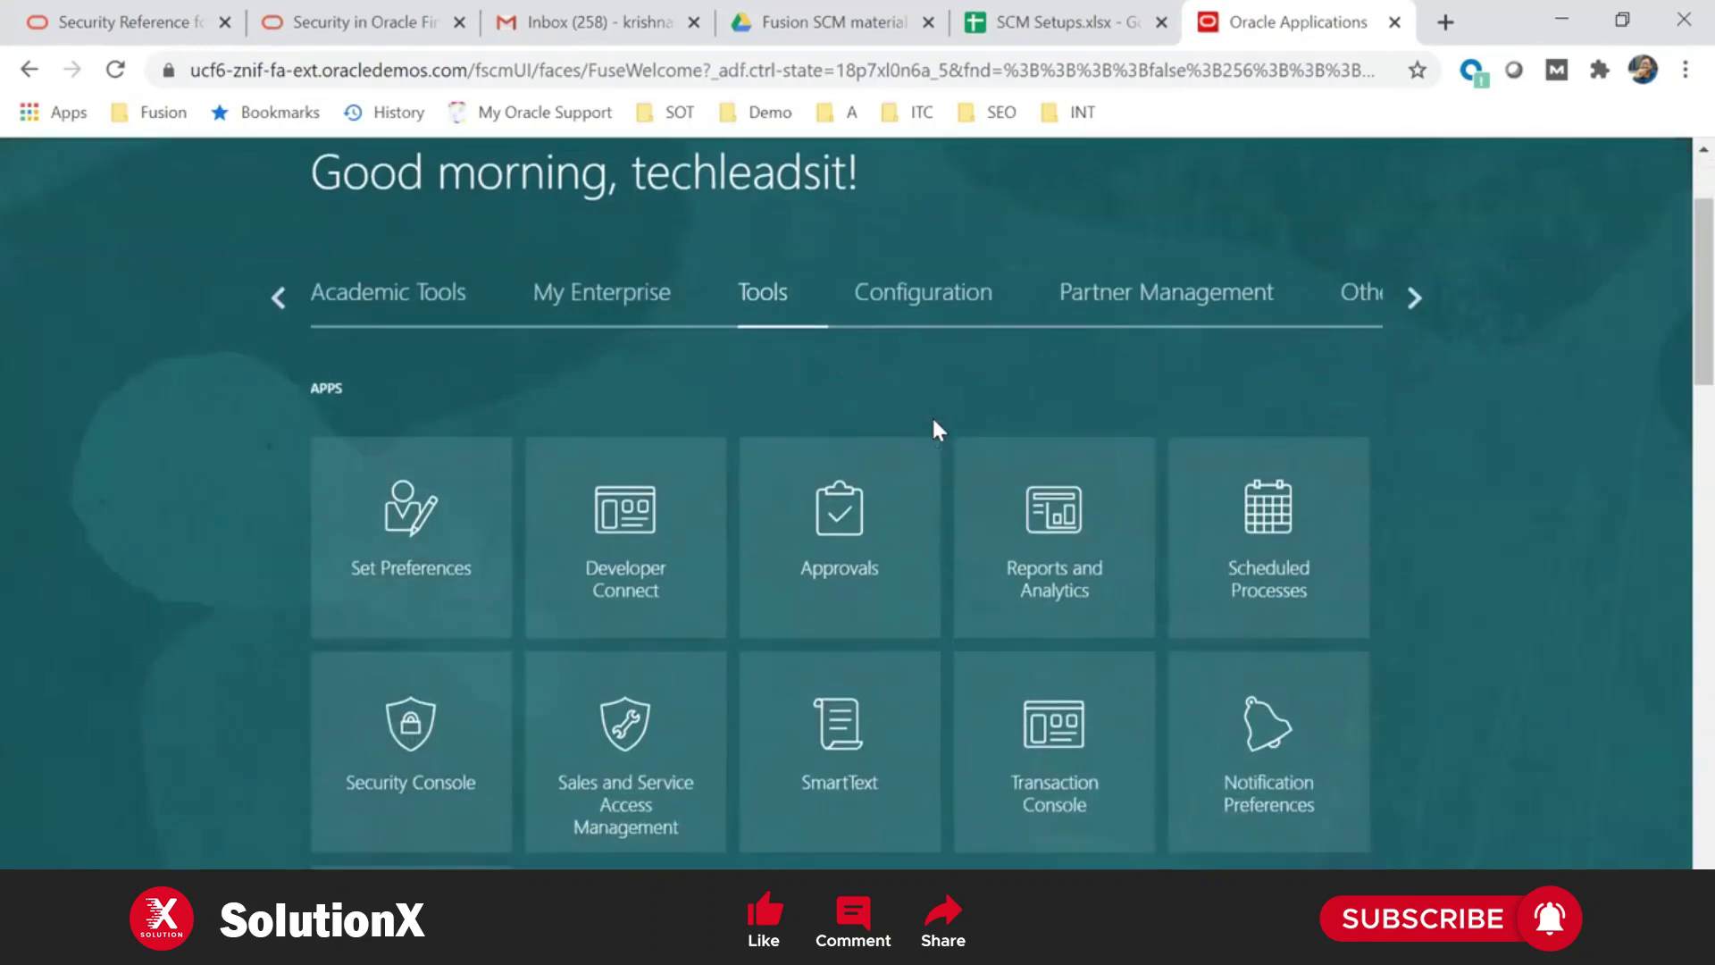
{"action": "left_click", "coordinate": [447, 793]}
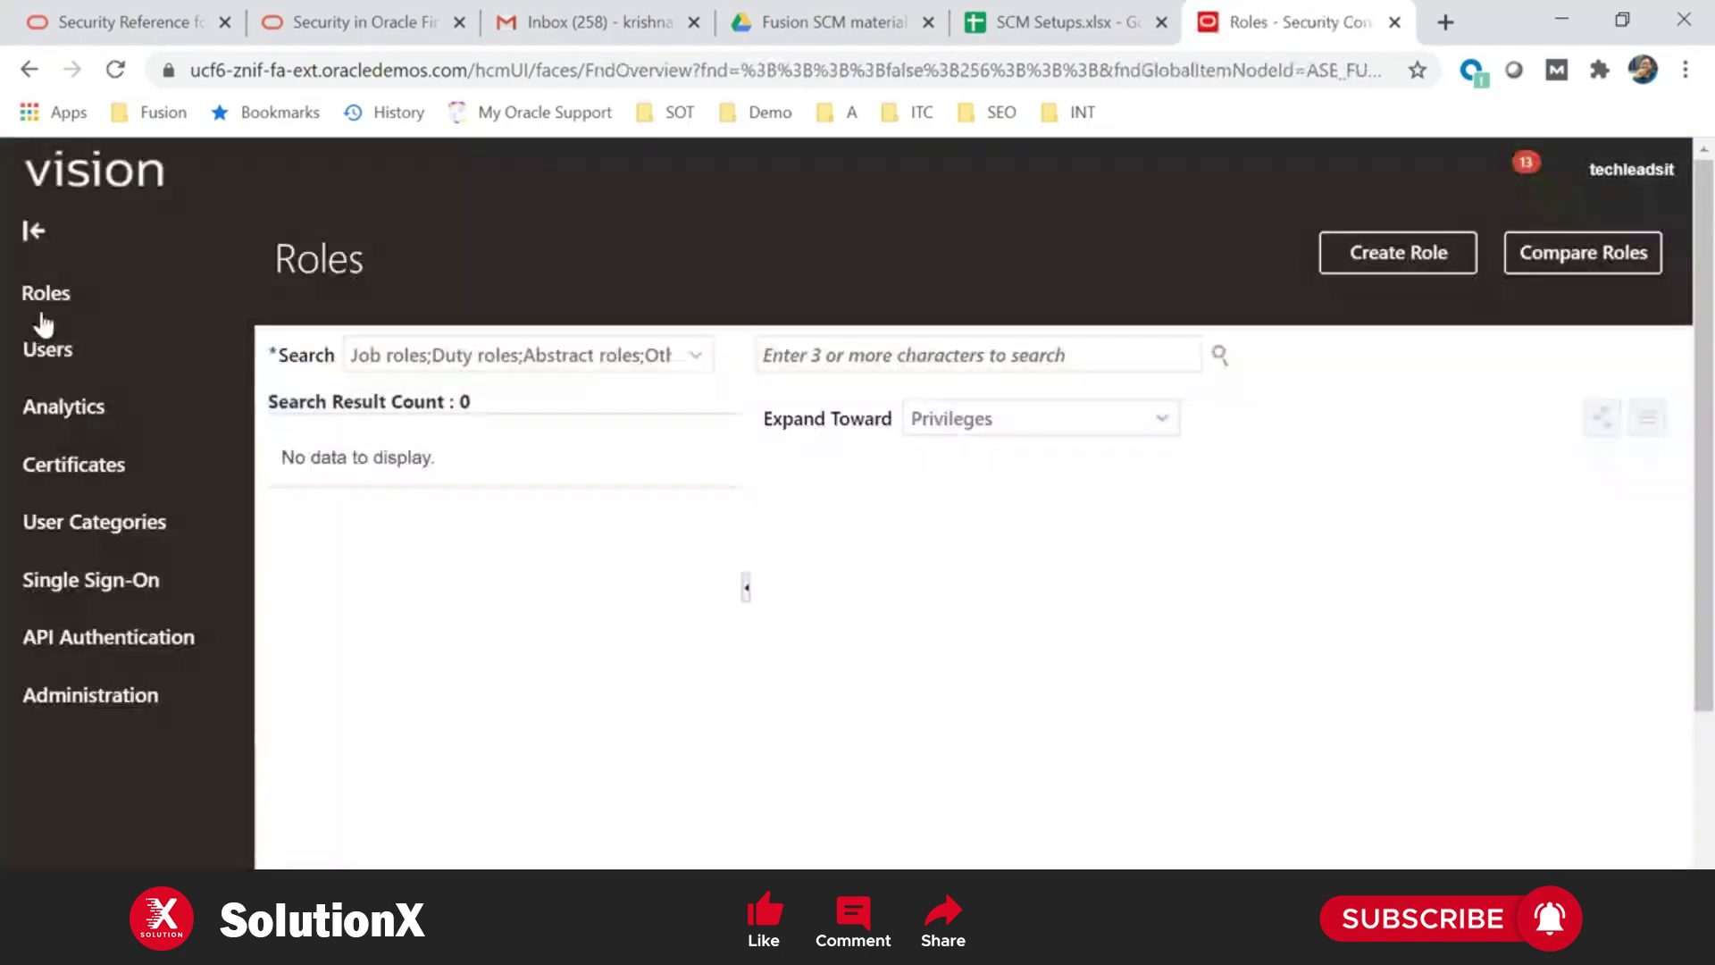
{"action": "left_click", "coordinate": [868, 359]}
{"action": "type", "text": "Buyer"}
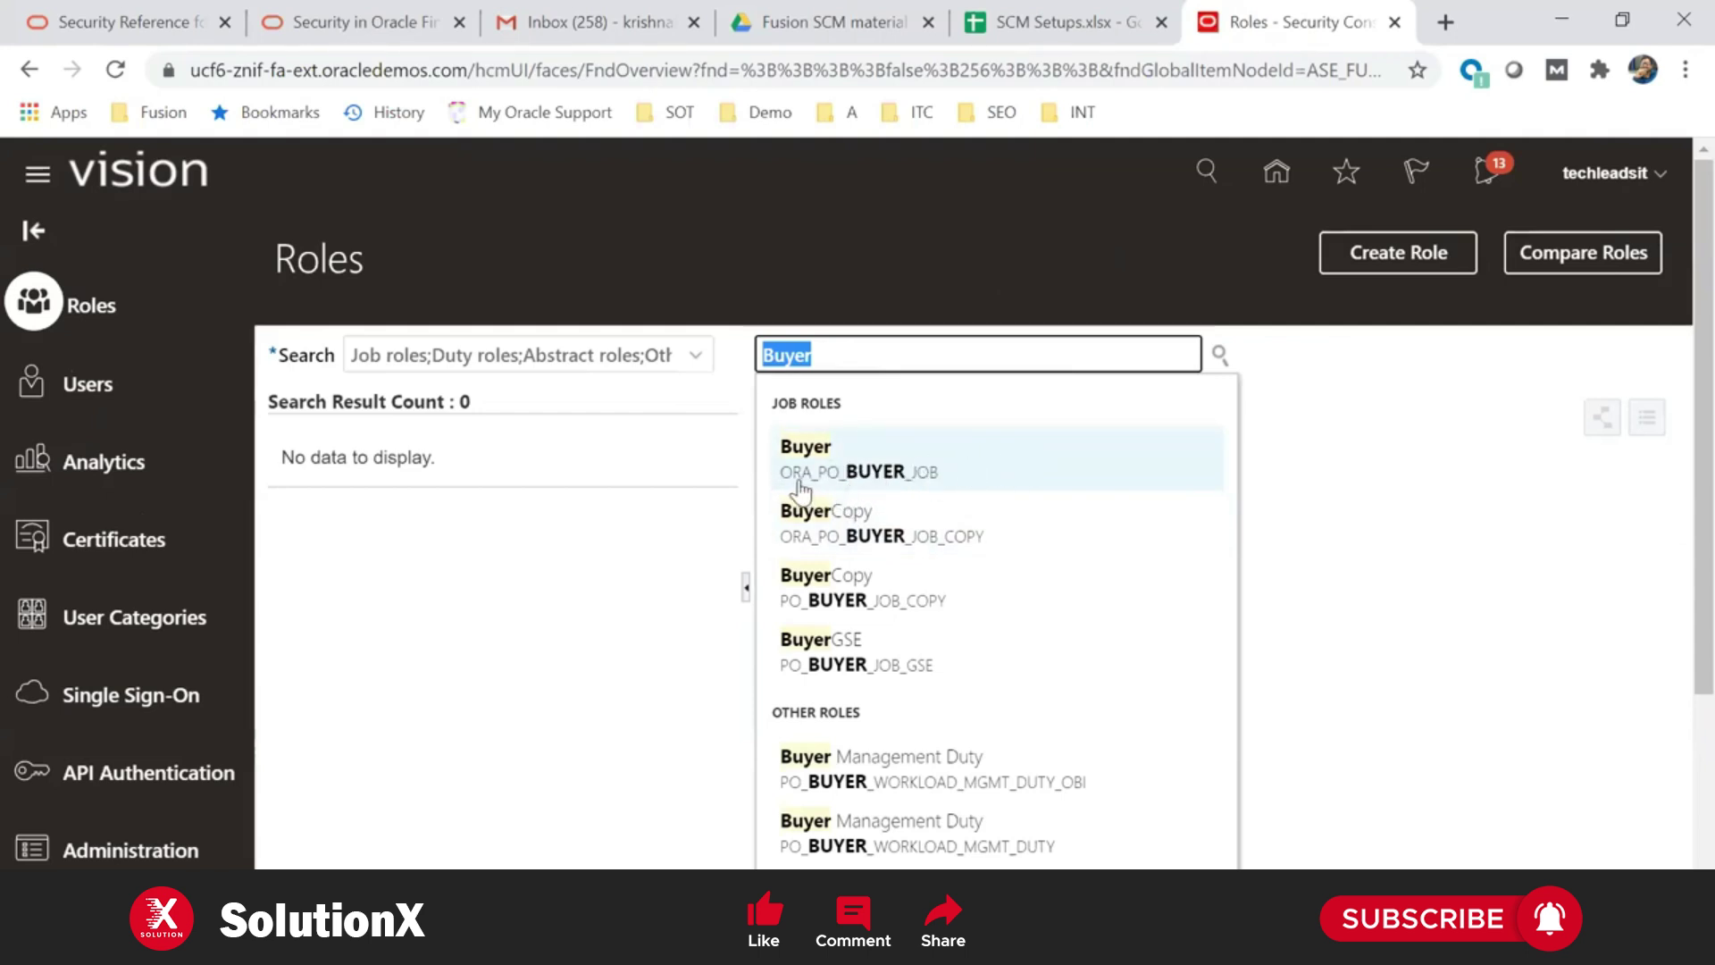
Pick the Buyer role (ORA_PO_BUYER_JOB) from the suggestions and choose Copy Role from its actions
{"action": "left_click", "coordinate": [794, 482]}
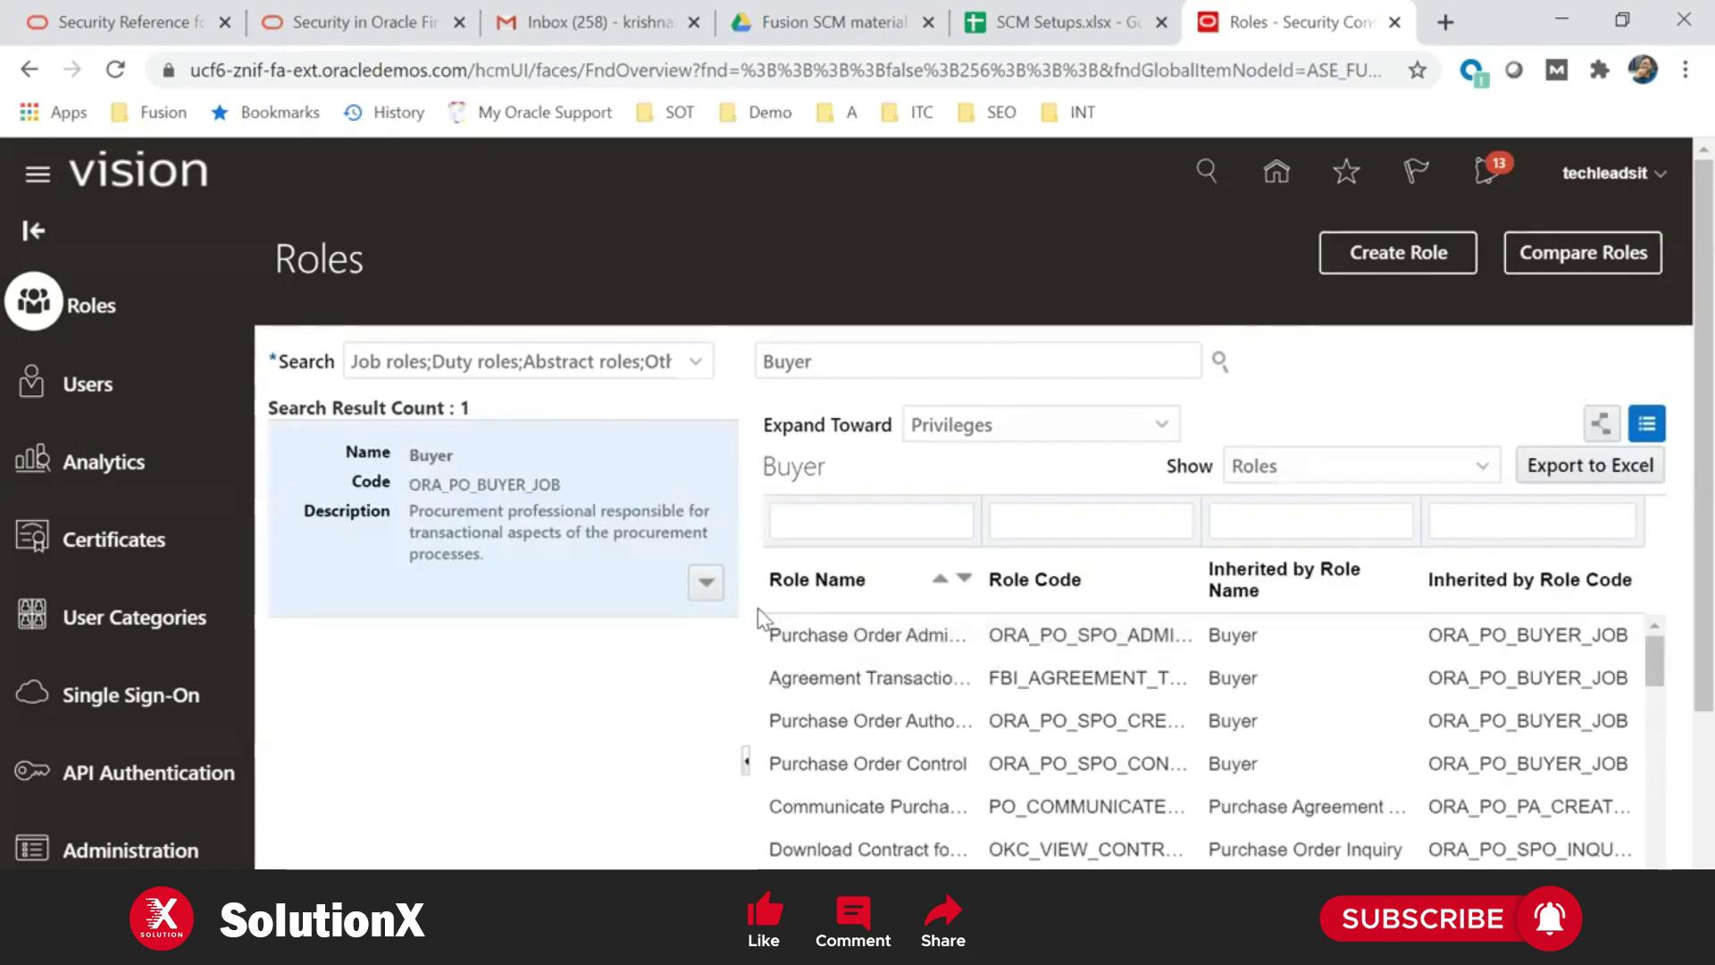
{"action": "left_click", "coordinate": [706, 585]}
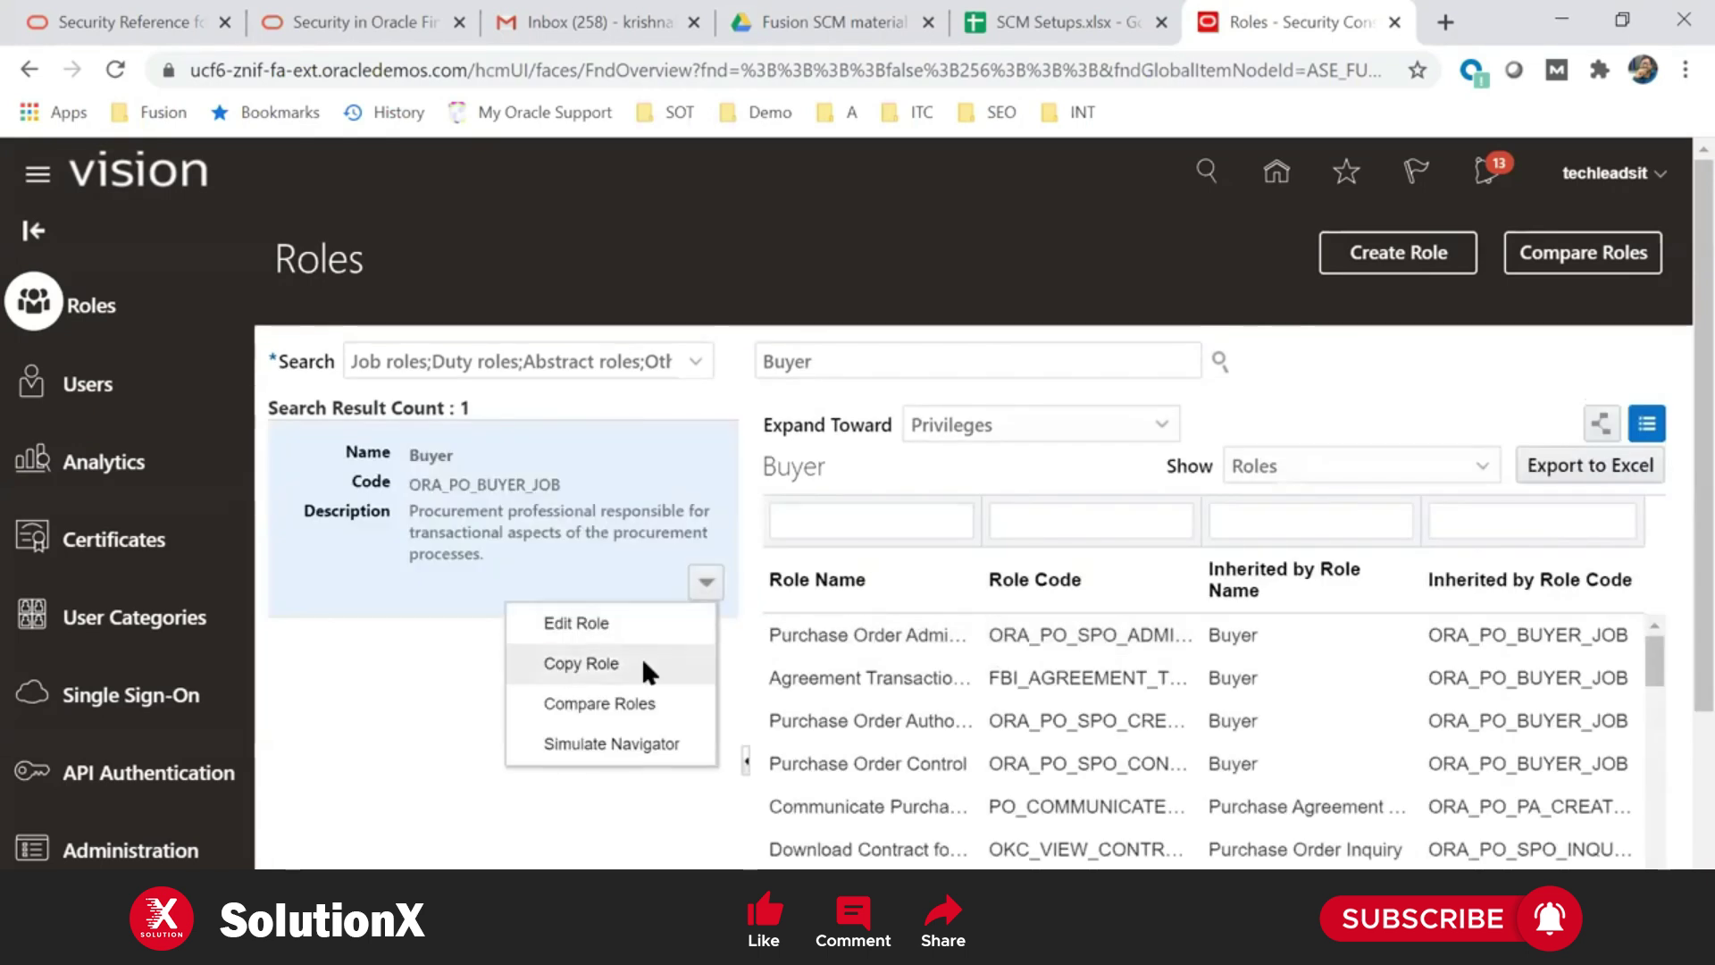
{"action": "left_click", "coordinate": [605, 663]}
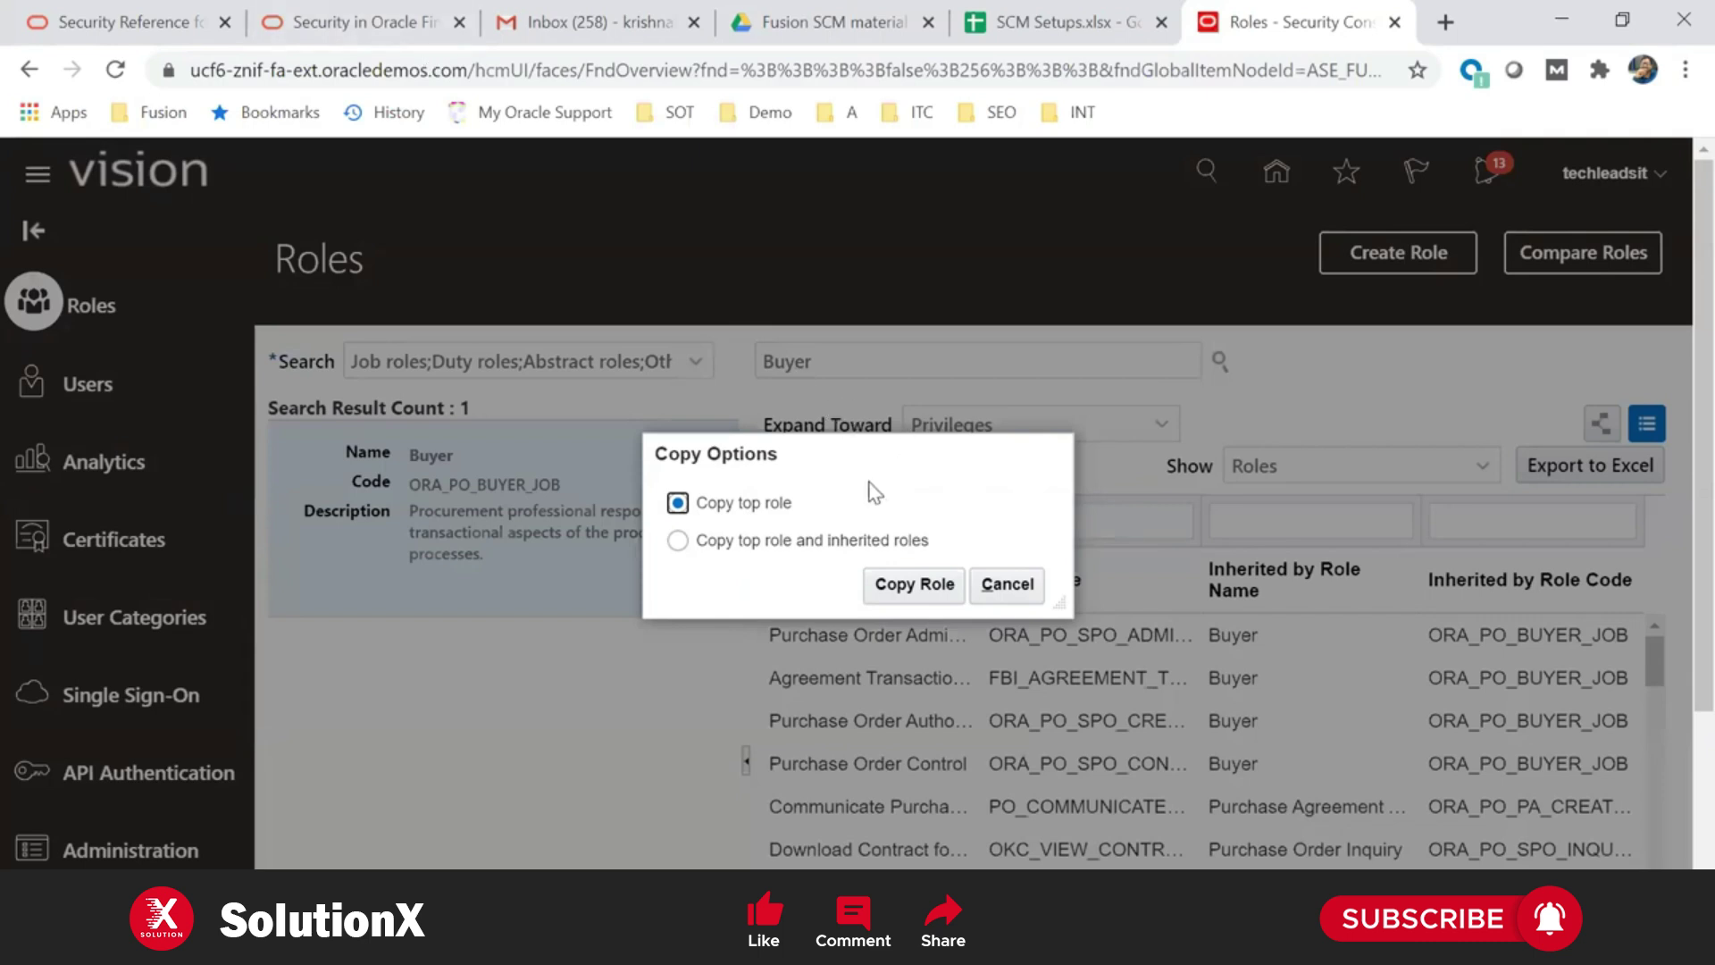
Copy Buyer with its inherited roles and review the proposed role name, code and category
{"action": "left_click", "coordinate": [844, 543]}
{"action": "left_click", "coordinate": [914, 583]}
{"action": "double_click", "coordinate": [919, 471]}
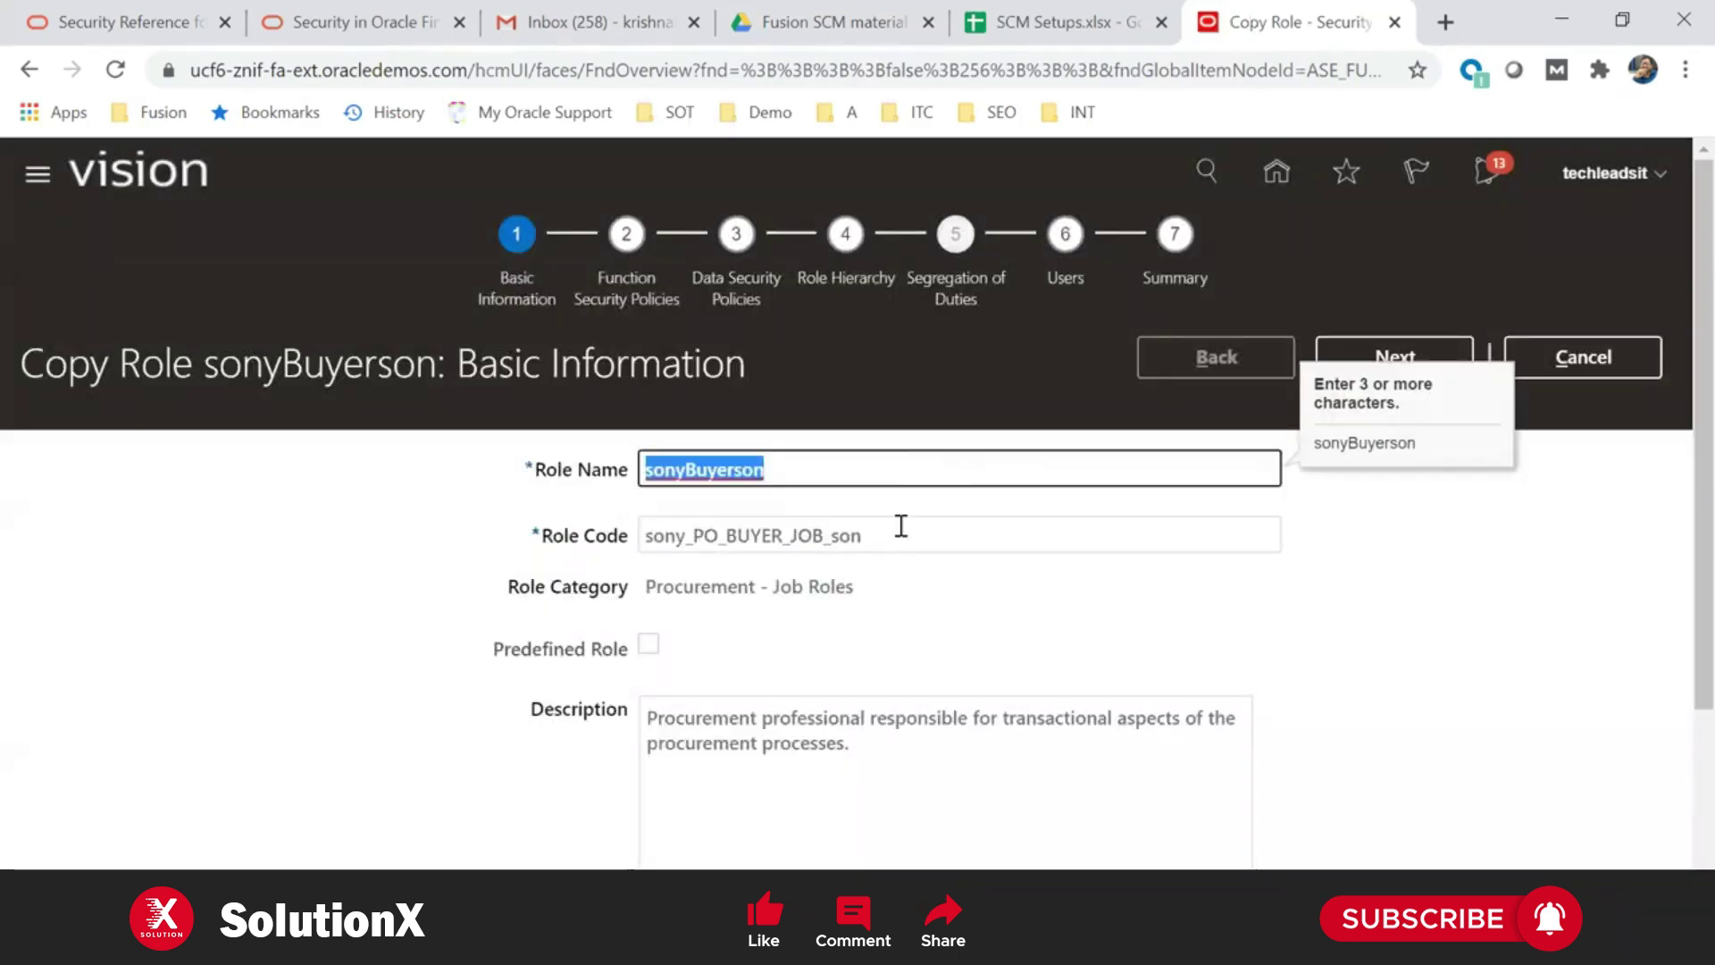
{"action": "double_click", "coordinate": [874, 537]}
{"action": "left_click_drag", "start_coordinate": [664, 593], "coordinate": [873, 601]}
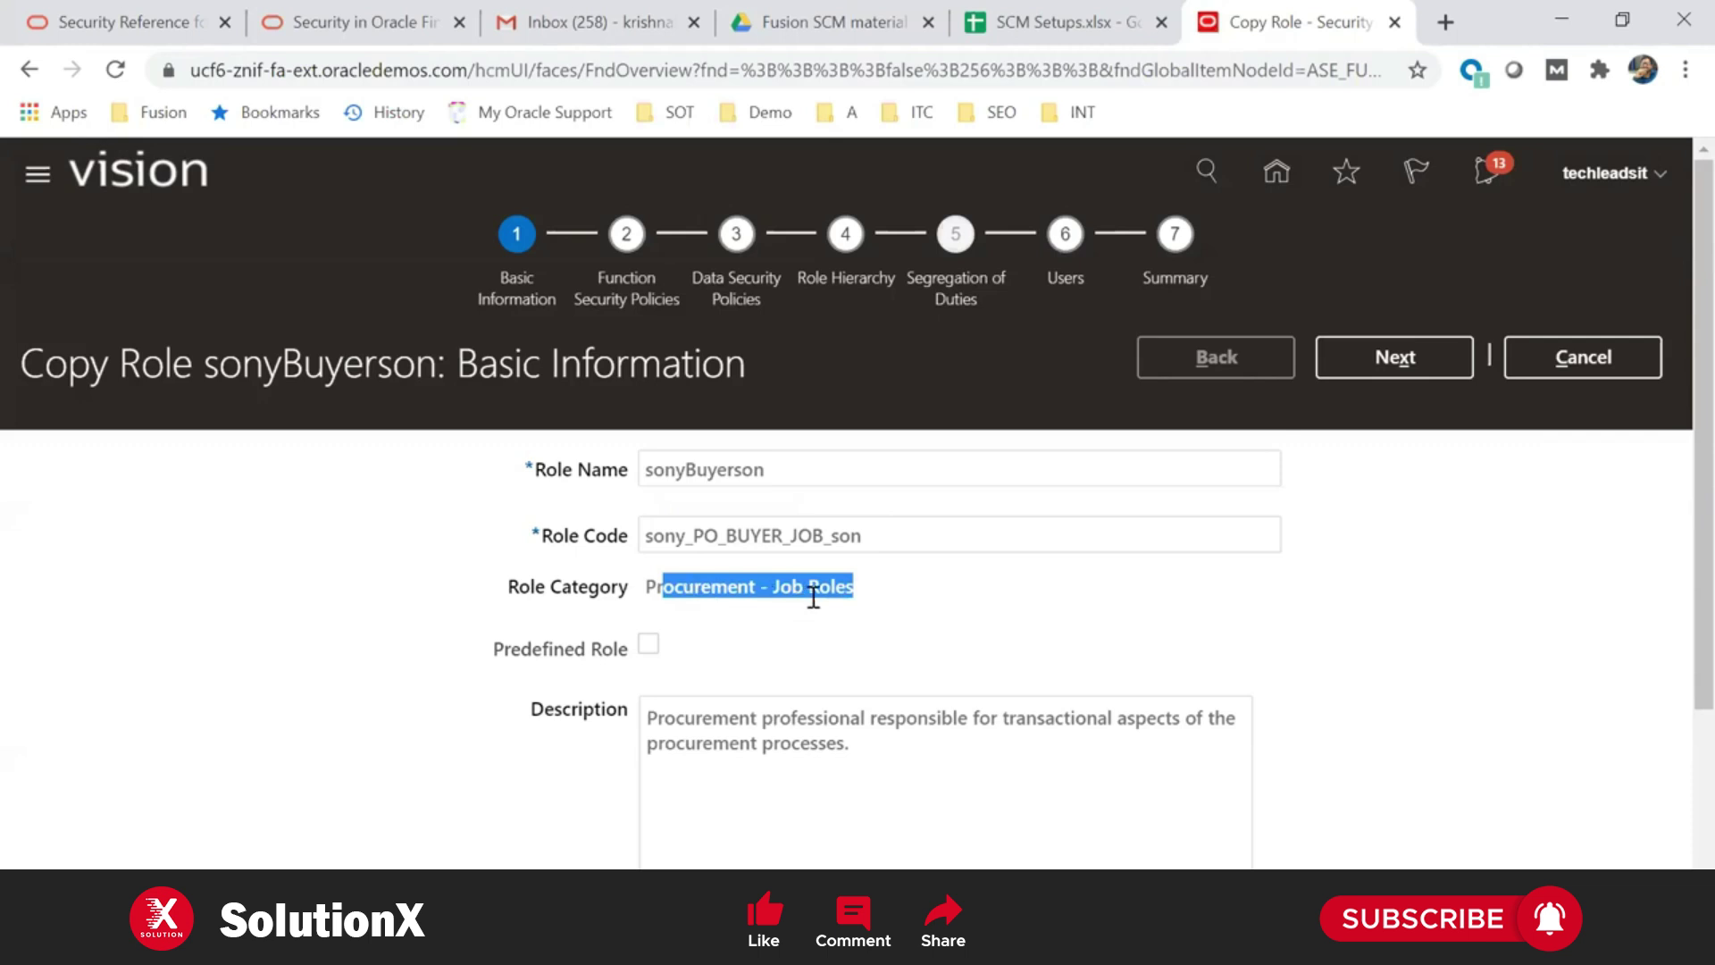
{"action": "triple_click", "coordinate": [672, 590]}
{"action": "left_click", "coordinate": [771, 621]}
{"action": "triple_click", "coordinate": [674, 594]}
Load the Oracle Fusion welcome page in a new browser tab
{"action": "left_click", "coordinate": [1446, 23]}
{"action": "type", "text": "uc"}
{"action": "key", "text": "Return"}
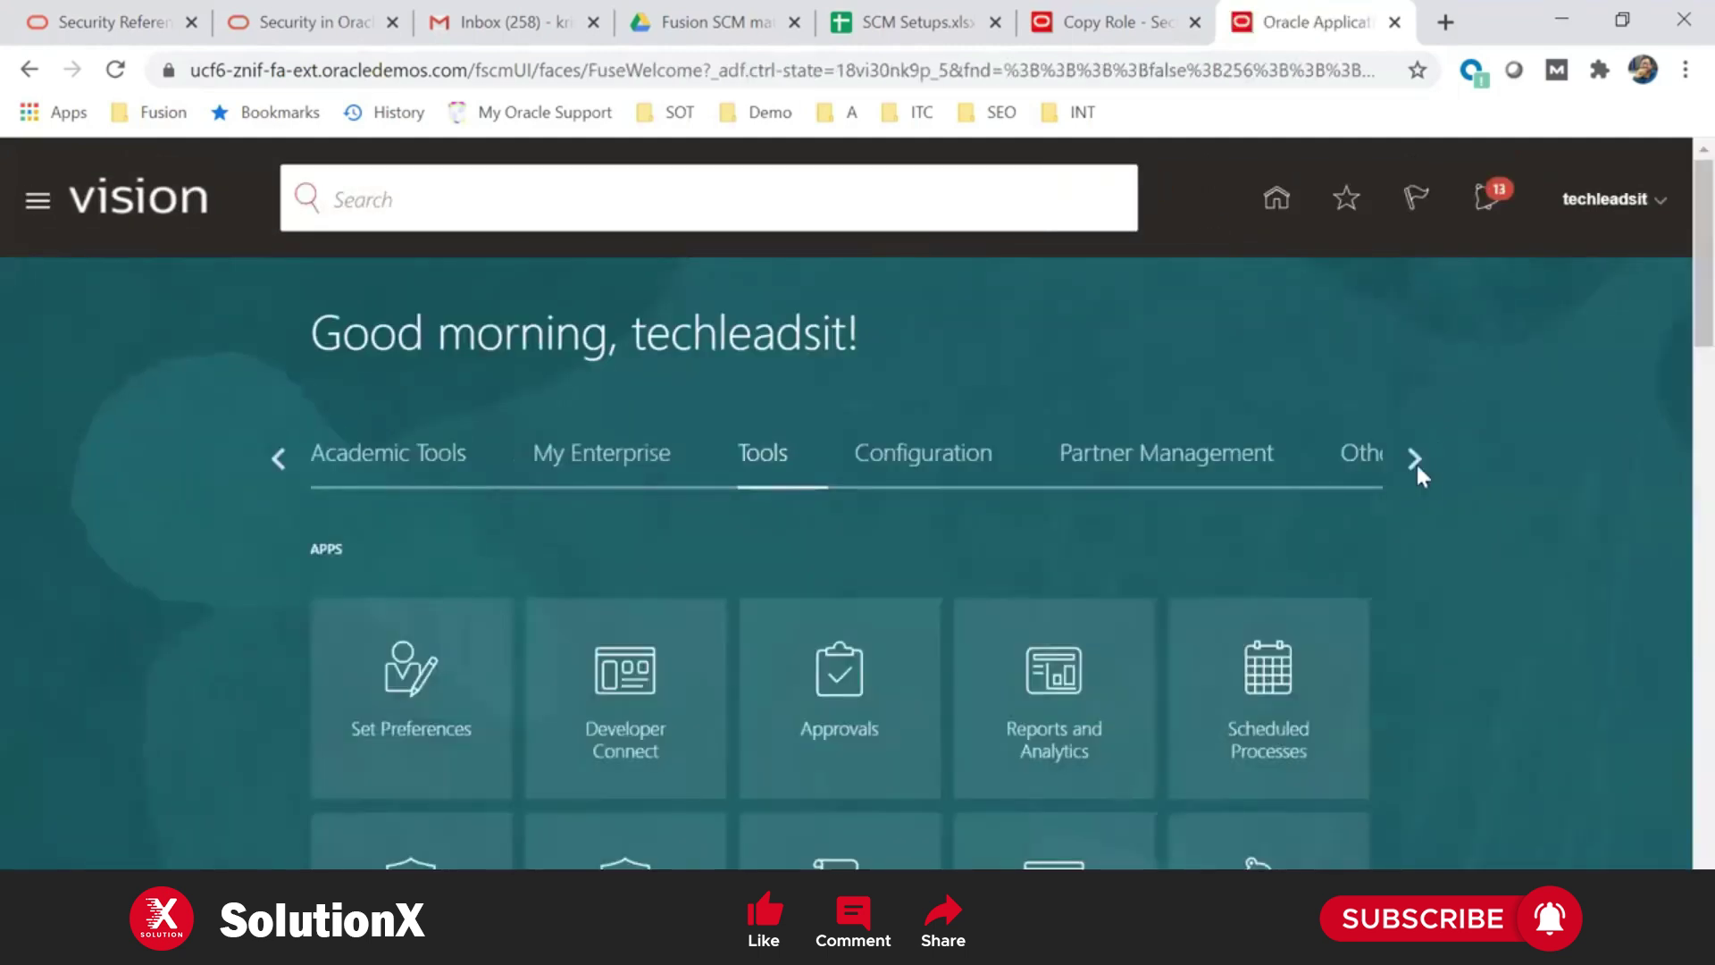
In the new tab, open Security Console, search for Buyer and start Copy Role on it
{"action": "left_click", "coordinate": [1414, 458]}
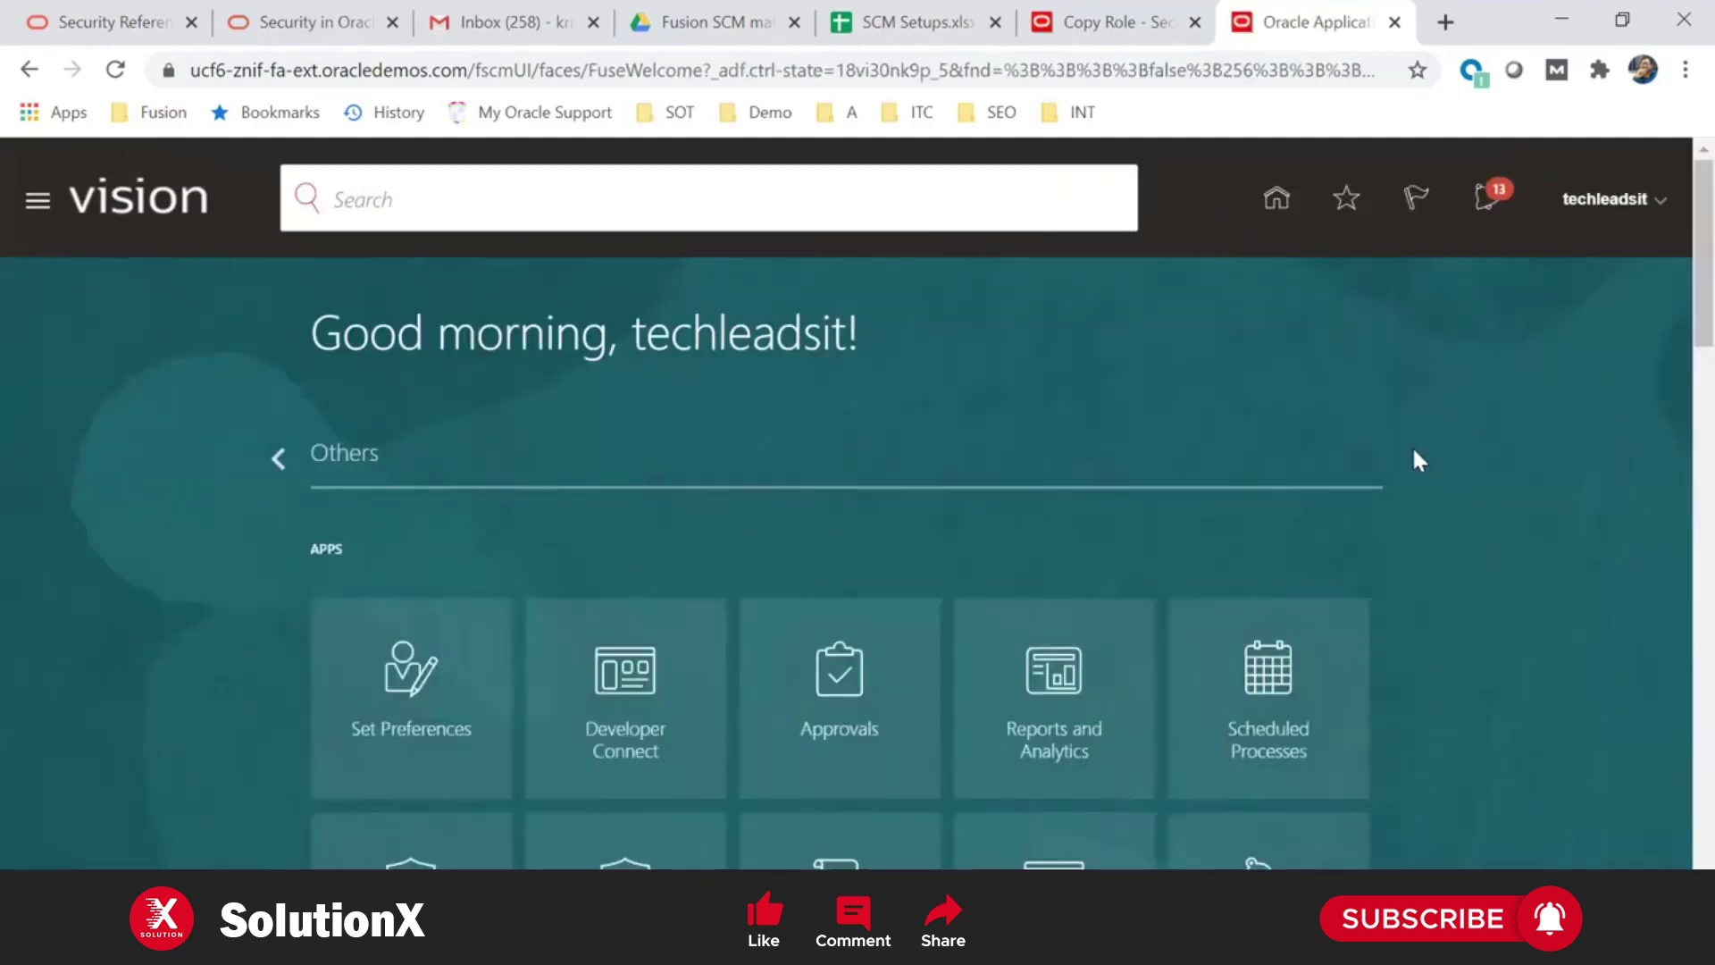
{"action": "scroll", "coordinate": [166, 516], "scroll_direction": "down", "scroll_amount": 3}
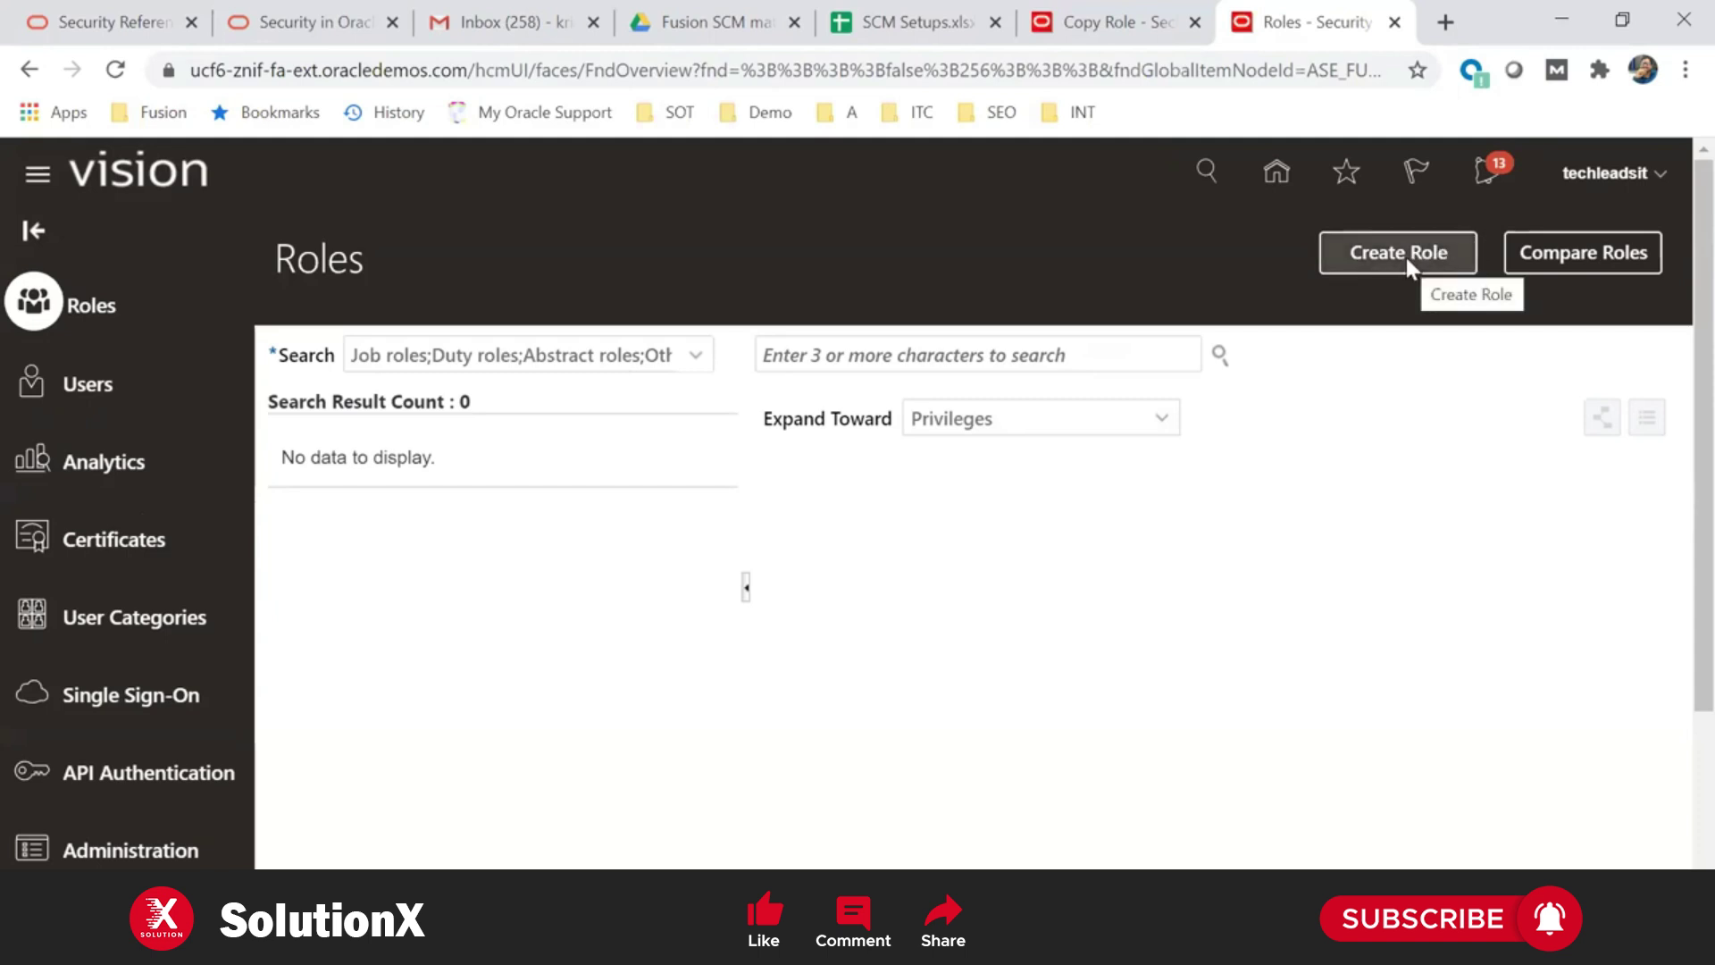
{"action": "left_click", "coordinate": [909, 354]}
{"action": "type", "text": "Buyer"}
{"action": "left_click", "coordinate": [873, 452]}
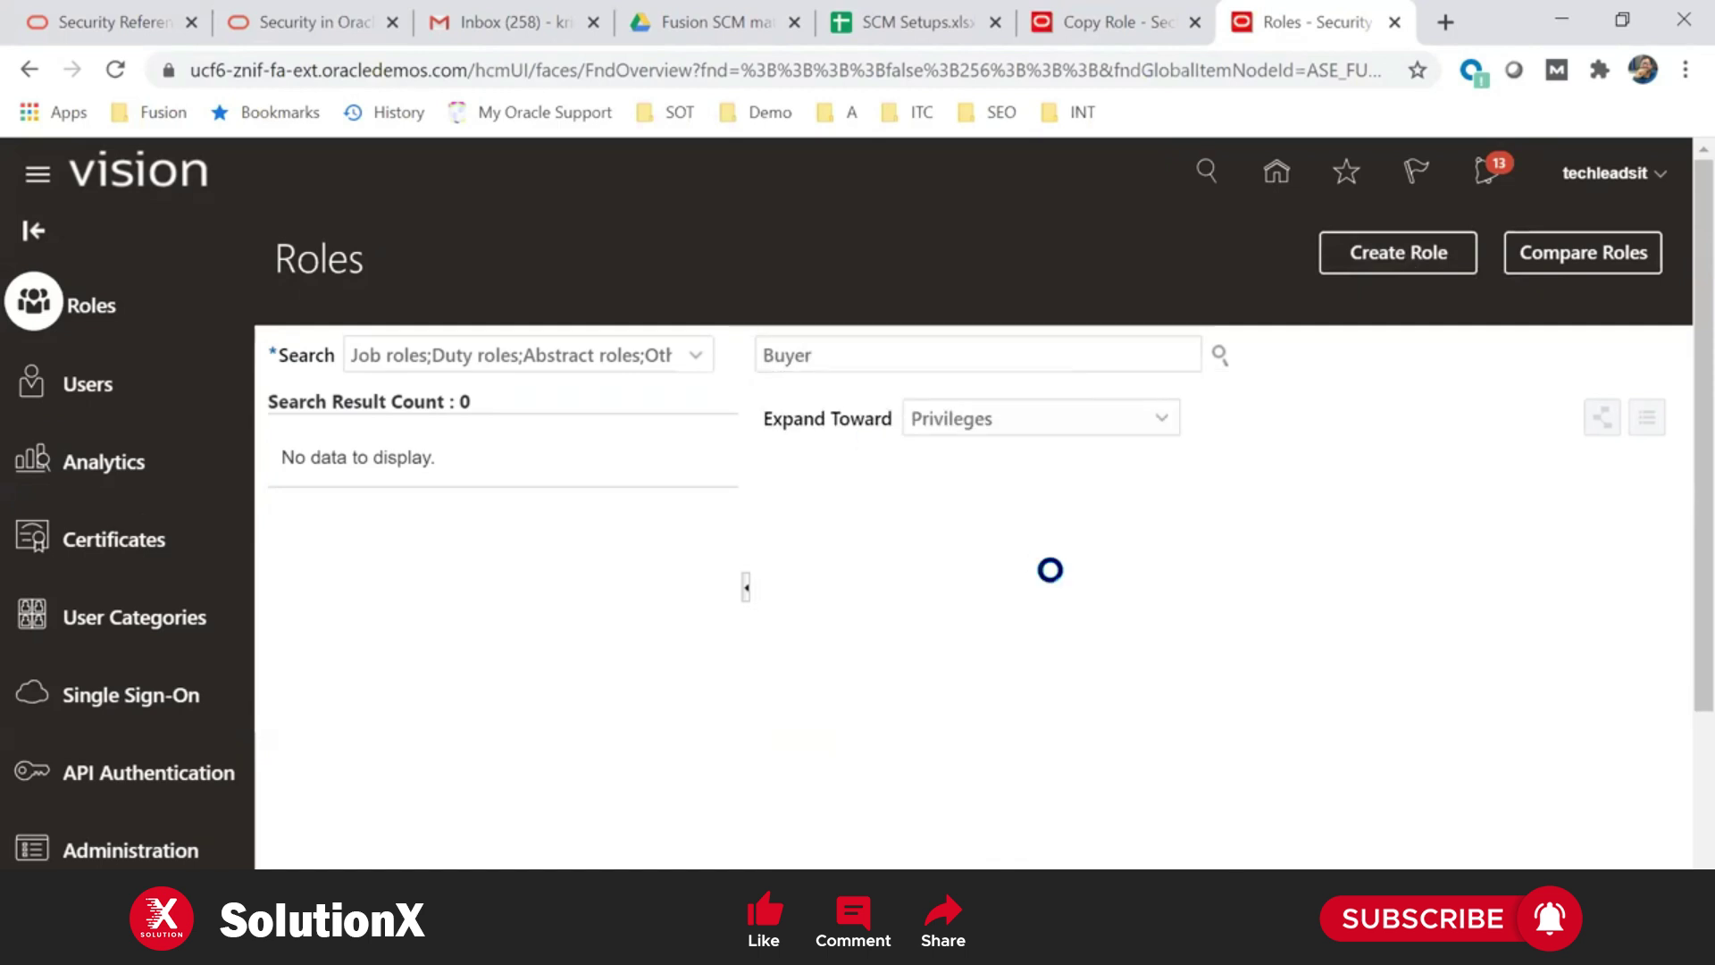
{"action": "left_click", "coordinate": [705, 582]}
{"action": "left_click", "coordinate": [574, 664]}
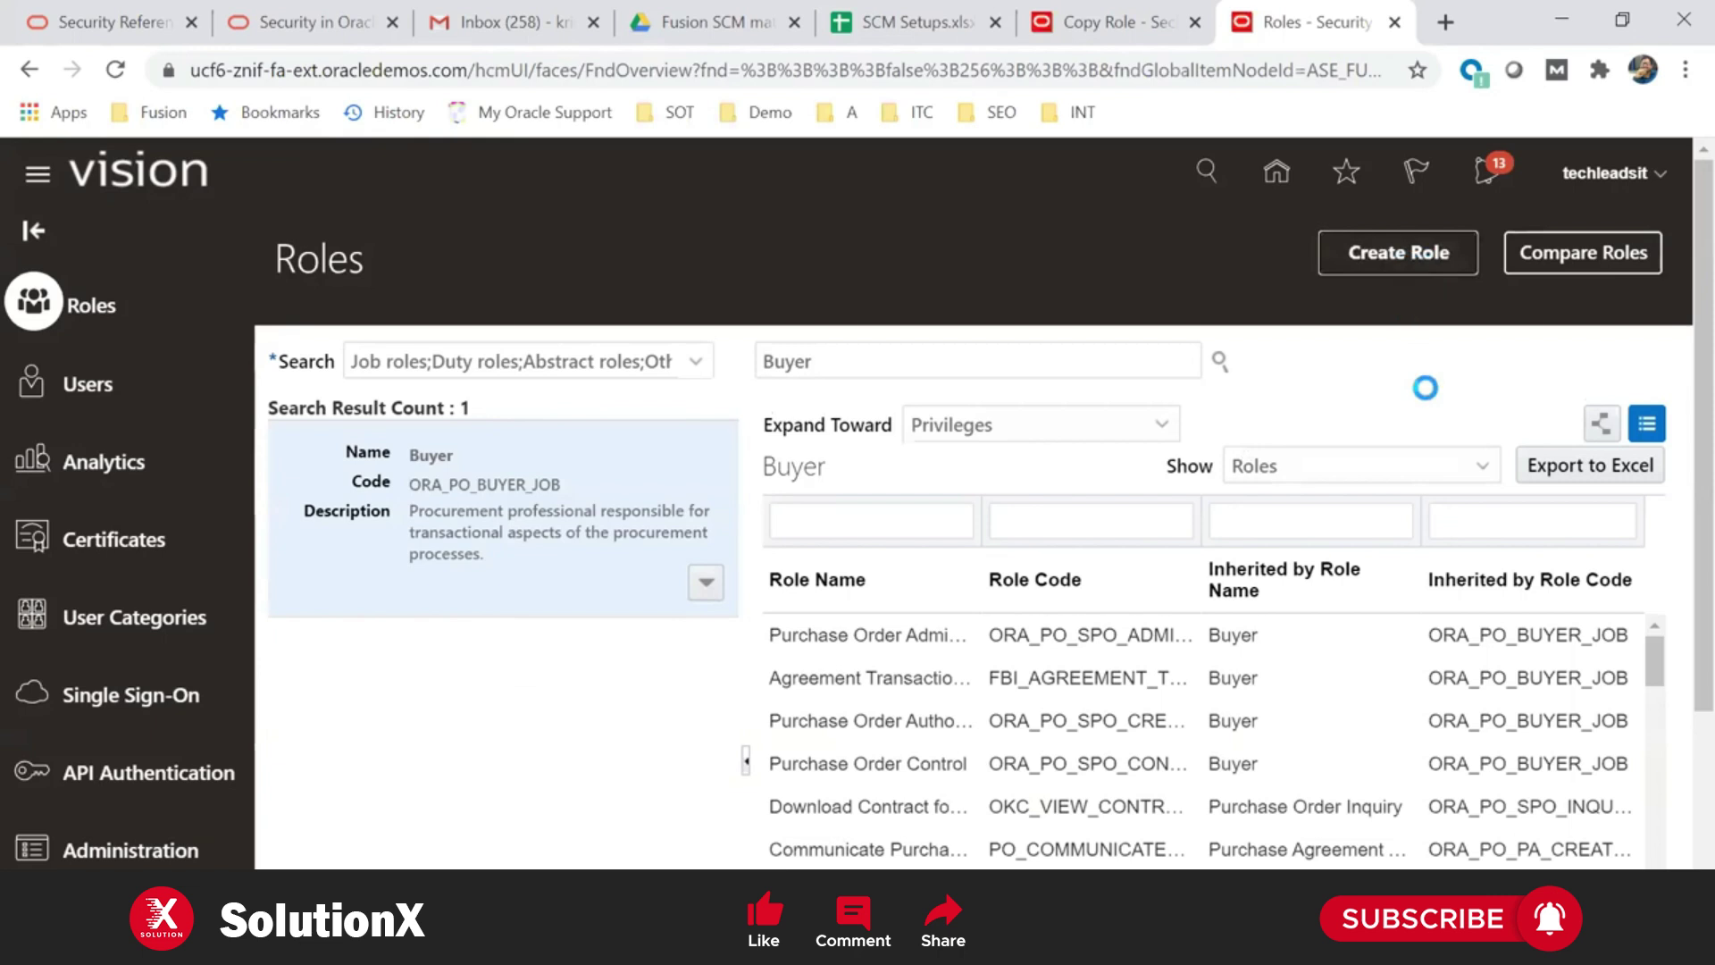
{"action": "scroll", "coordinate": [1430, 474], "scroll_direction": "down", "scroll_amount": 1}
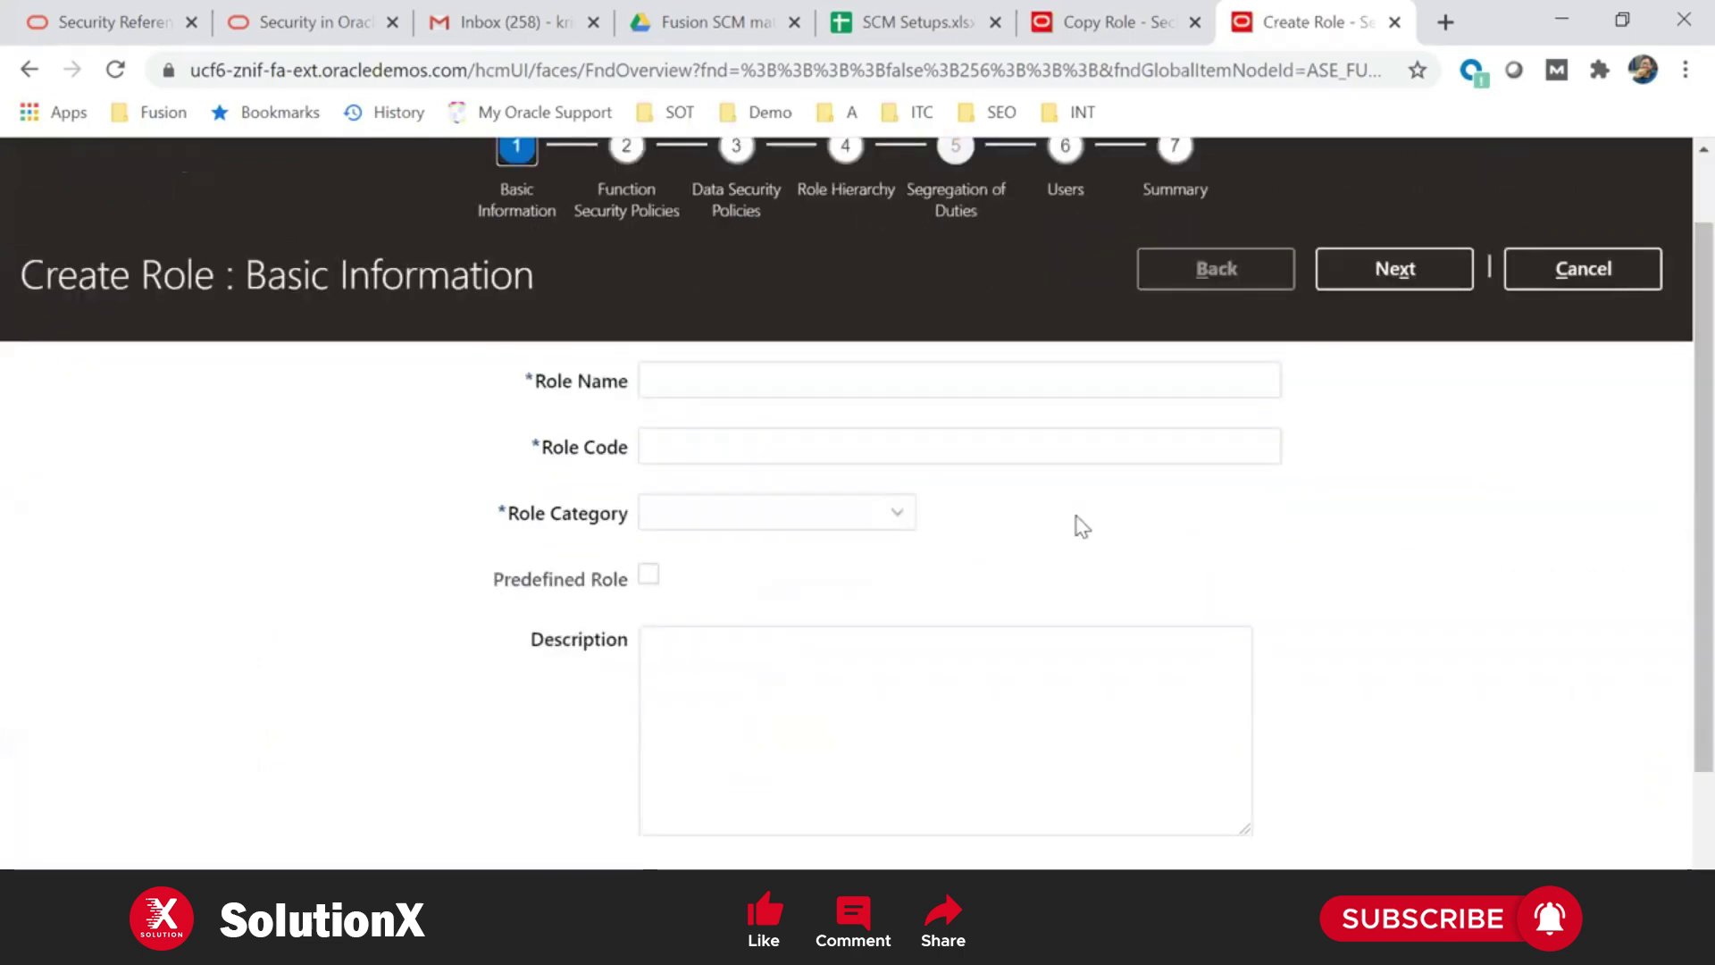
Browse the Create Role category list without choosing, then return to the Copy Role sonyBuyerson tab
{"action": "left_click", "coordinate": [822, 520]}
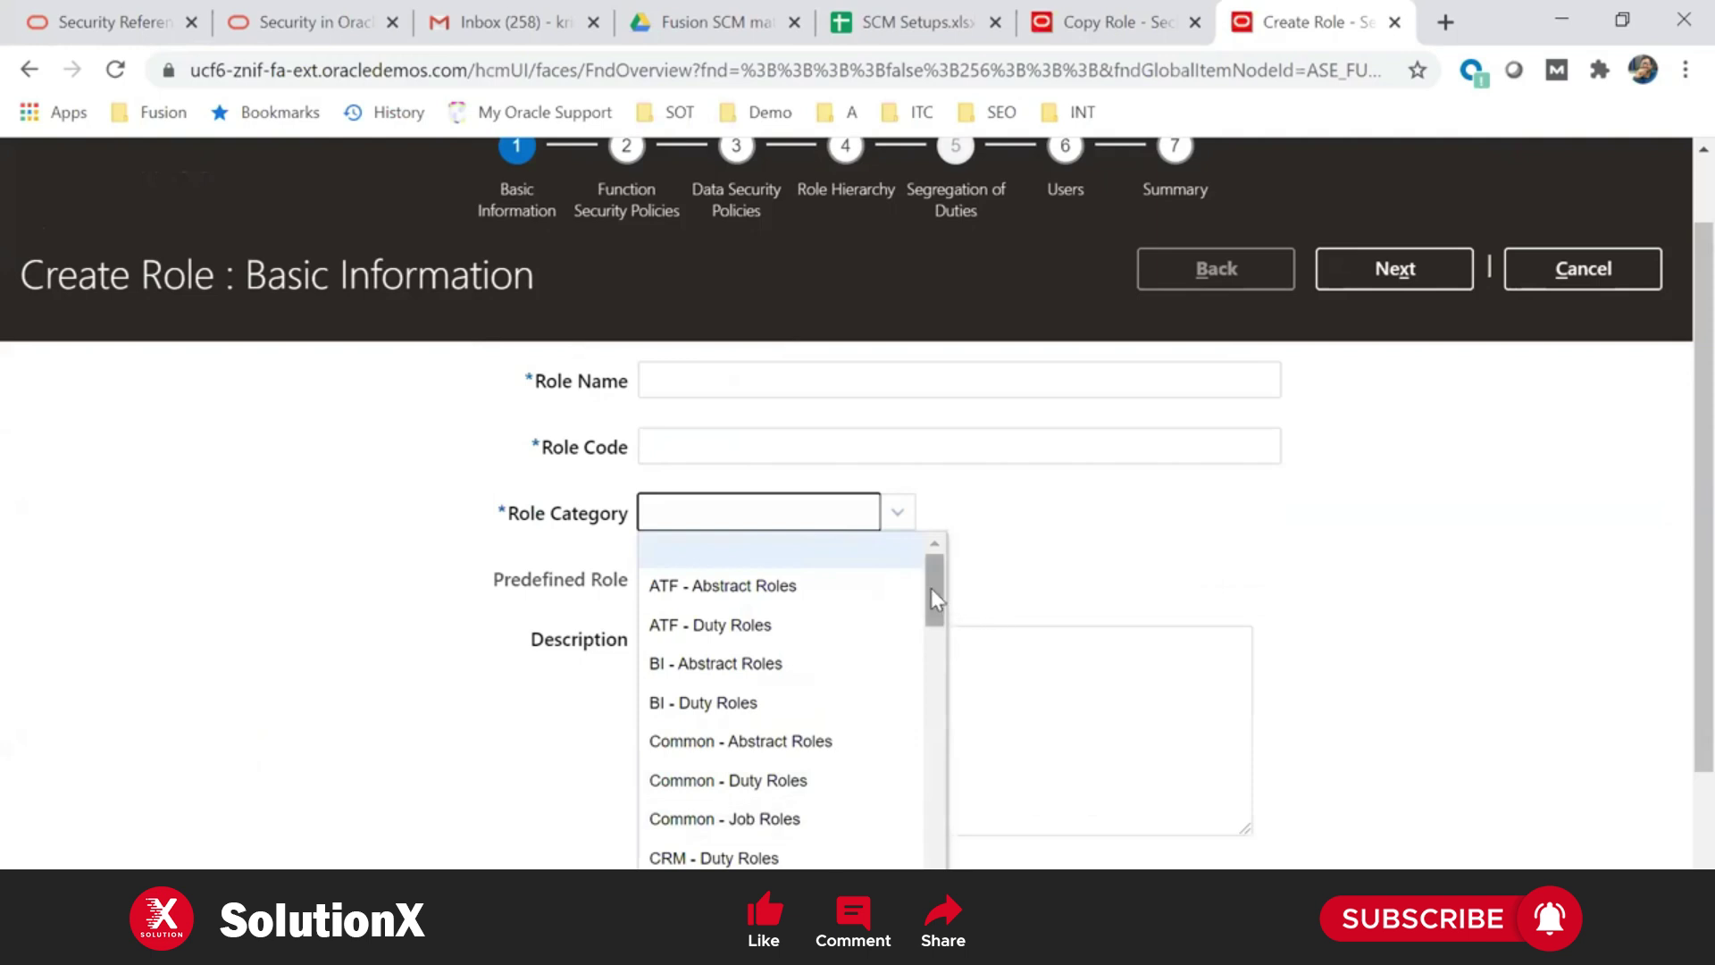
{"action": "scroll", "coordinate": [935, 593], "scroll_direction": "down", "scroll_amount": 2}
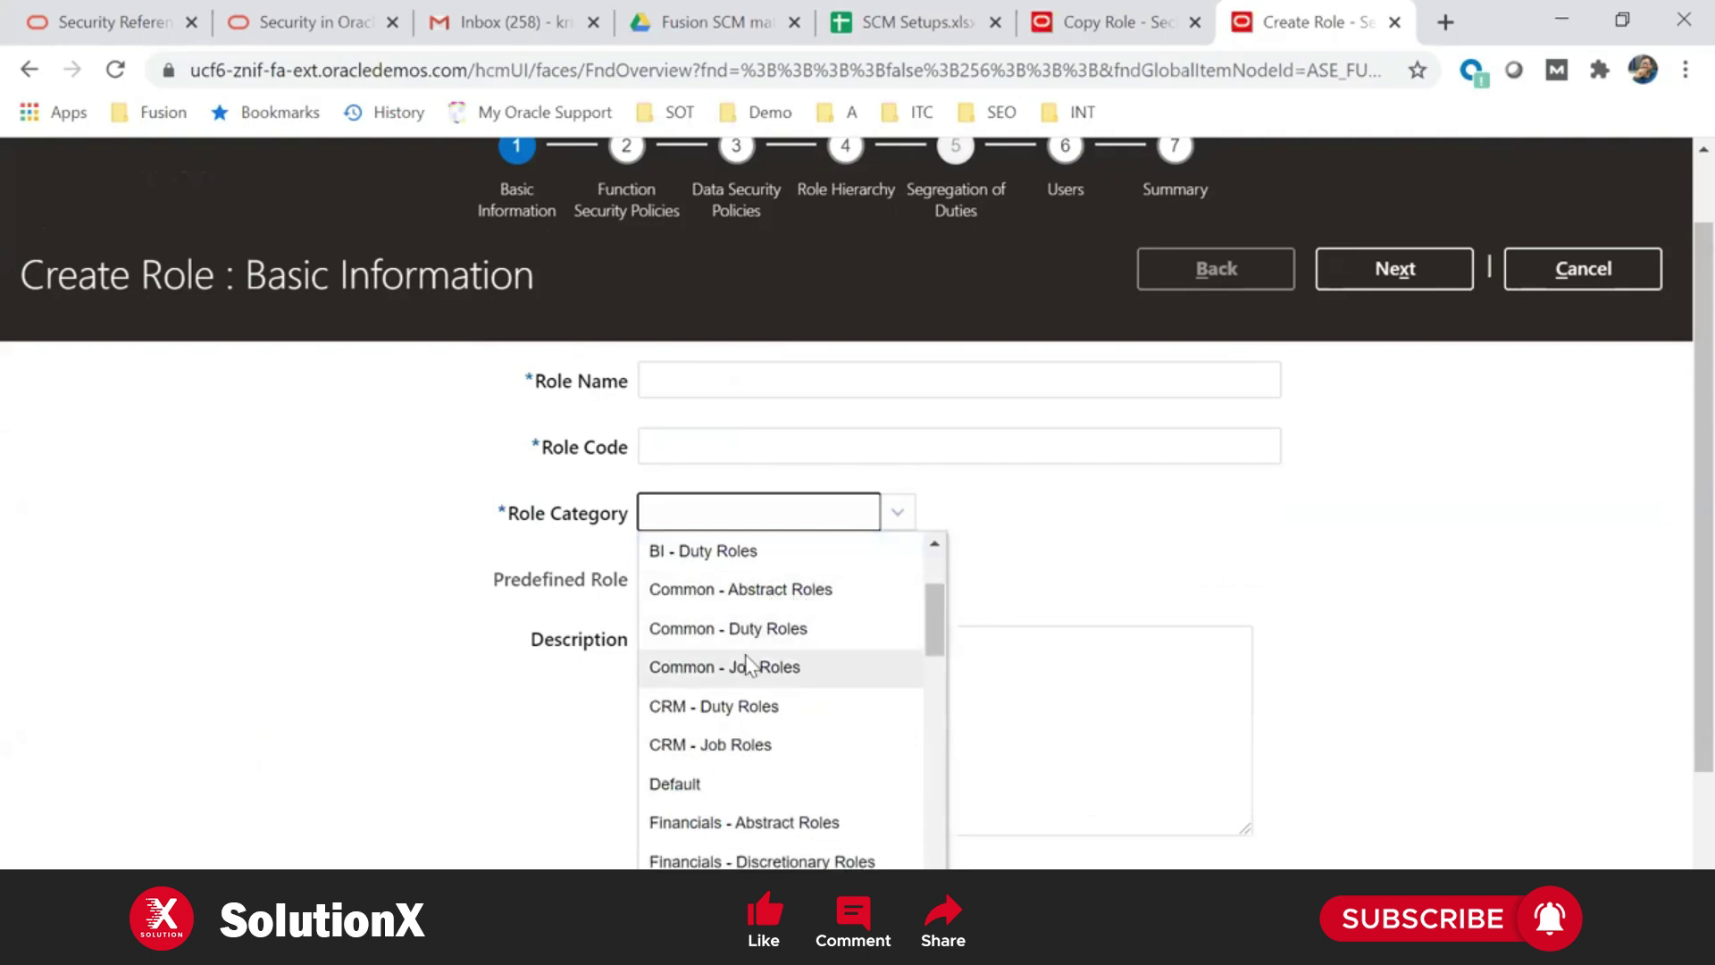
{"action": "scroll", "coordinate": [935, 625], "scroll_direction": "down", "scroll_amount": 3}
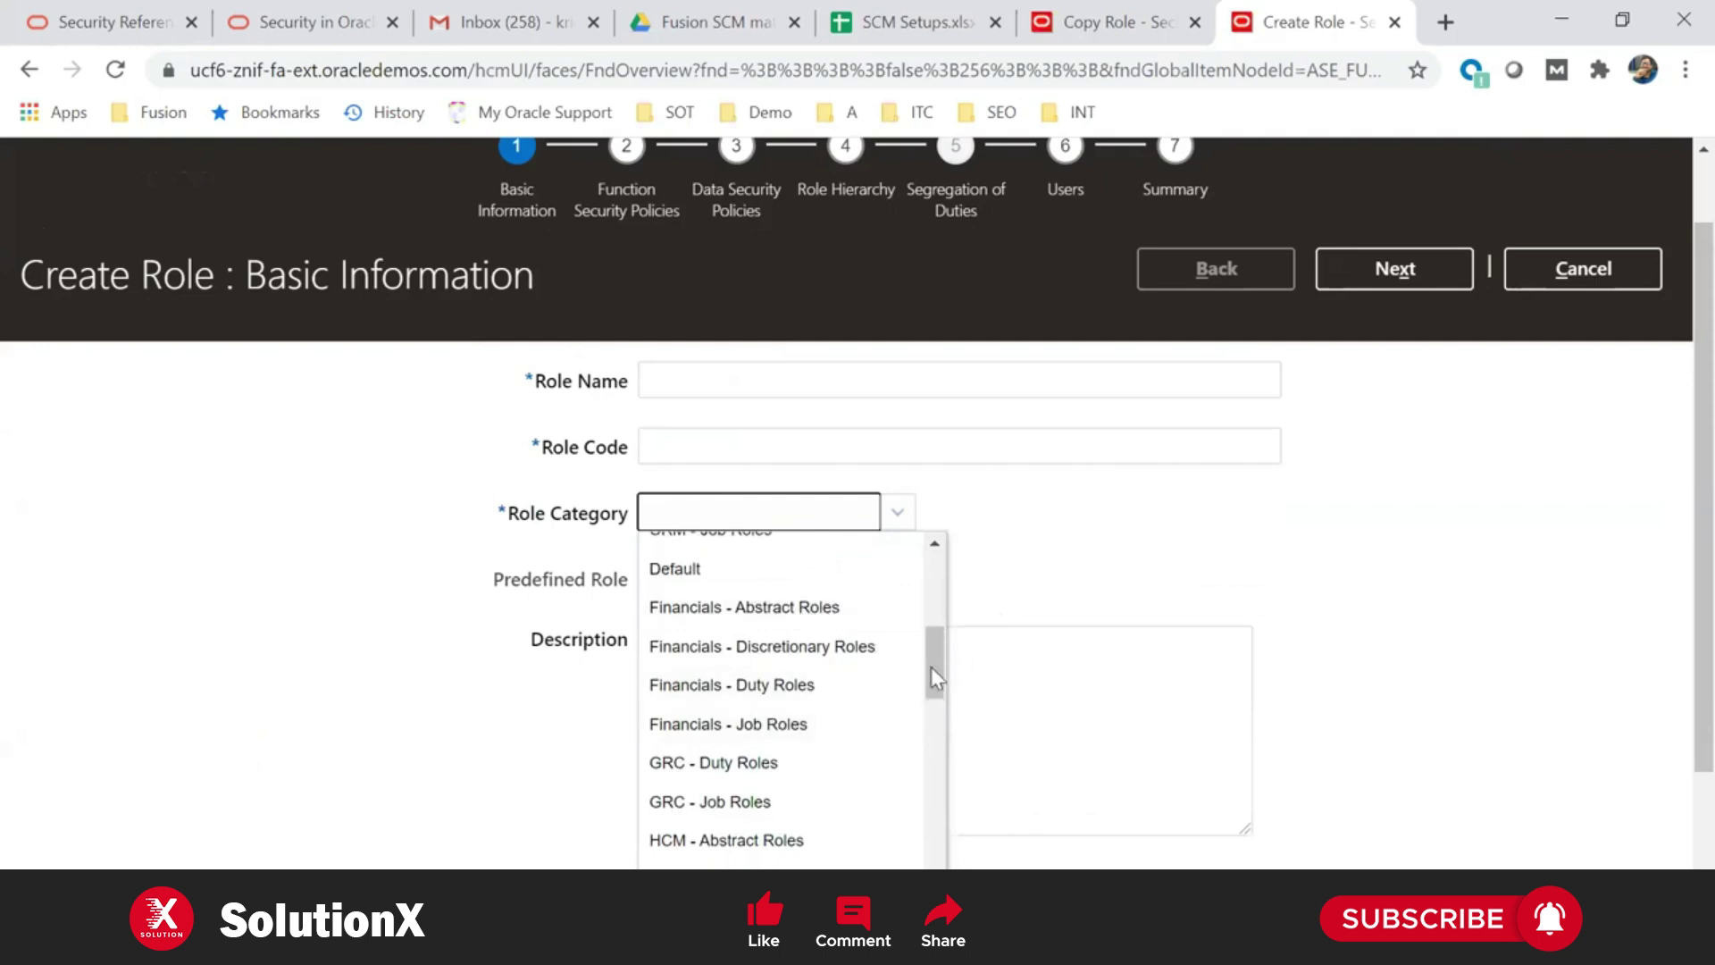
{"action": "scroll", "coordinate": [935, 682], "scroll_direction": "down", "scroll_amount": 2}
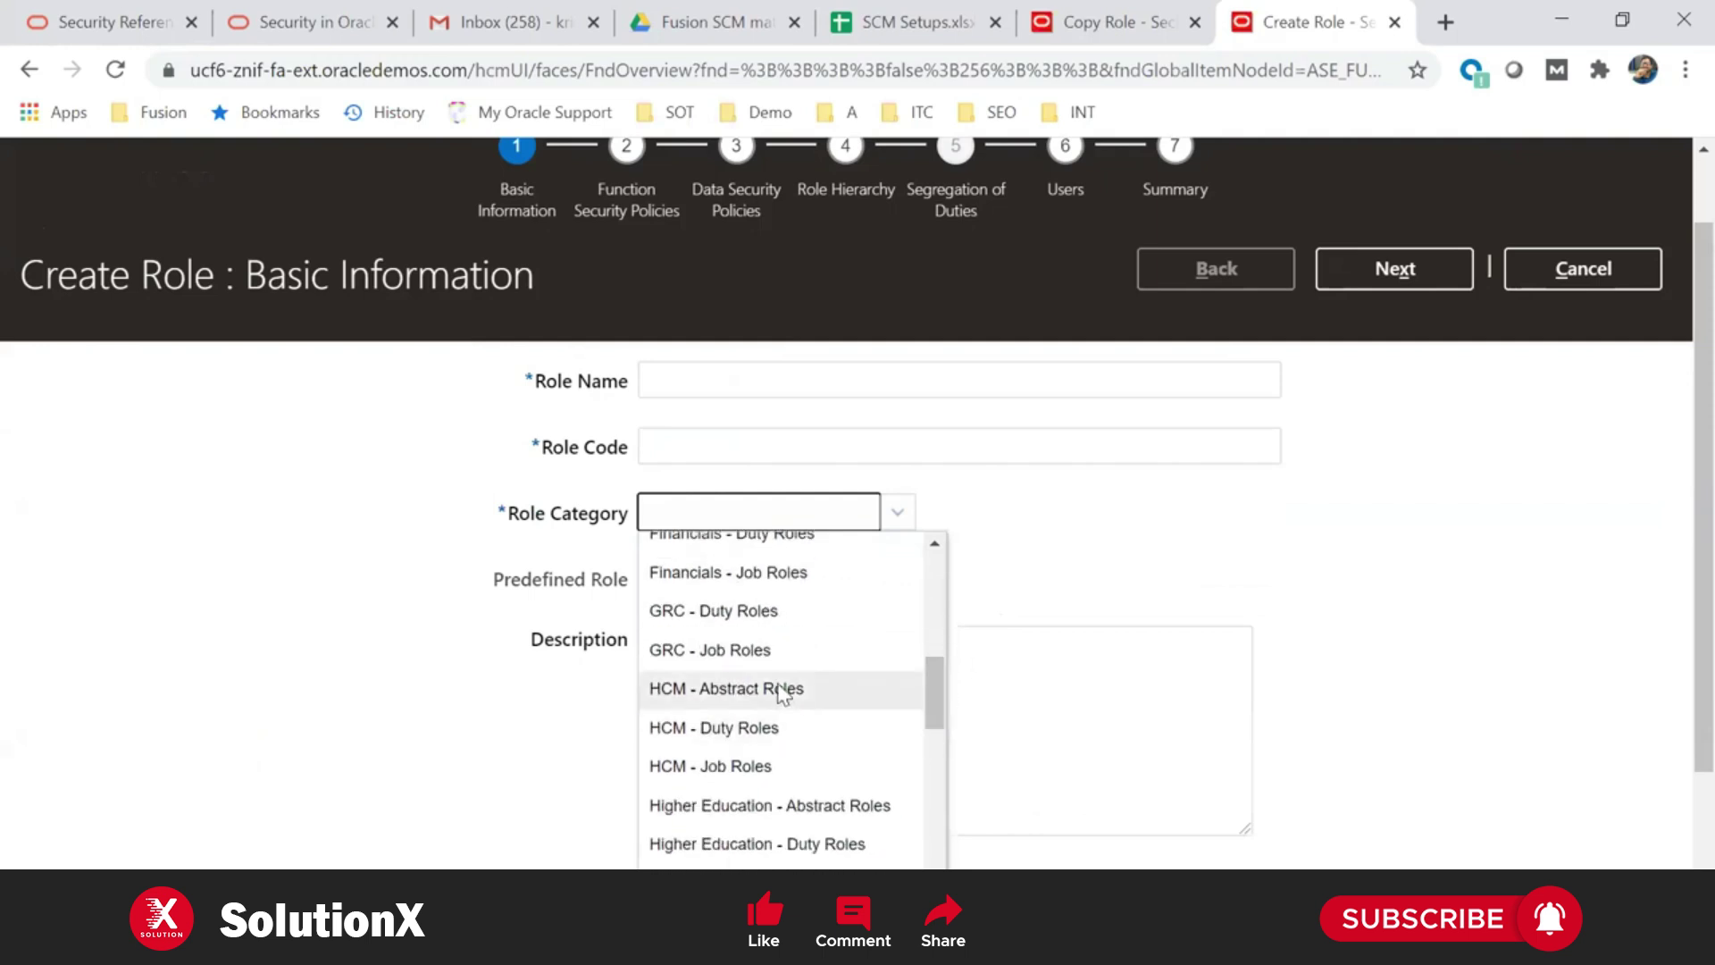
{"action": "scroll", "coordinate": [918, 755], "scroll_direction": "down", "scroll_amount": 4}
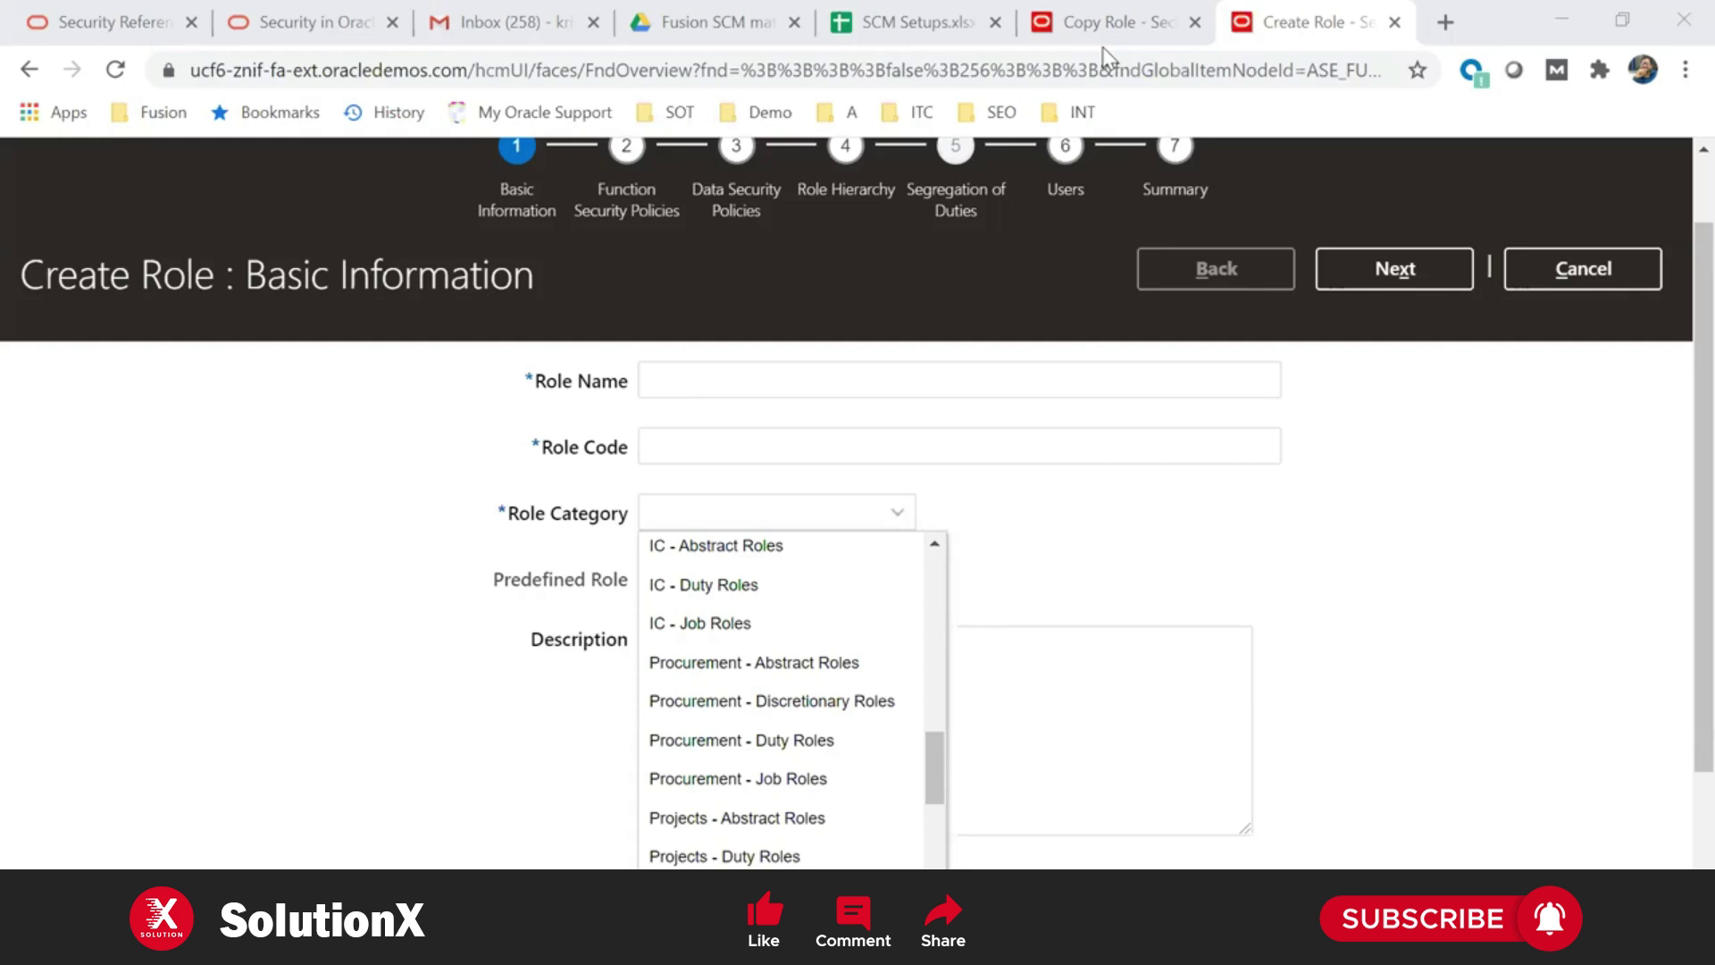
{"action": "left_click_drag", "start_coordinate": [935, 768], "coordinate": [934, 633]}
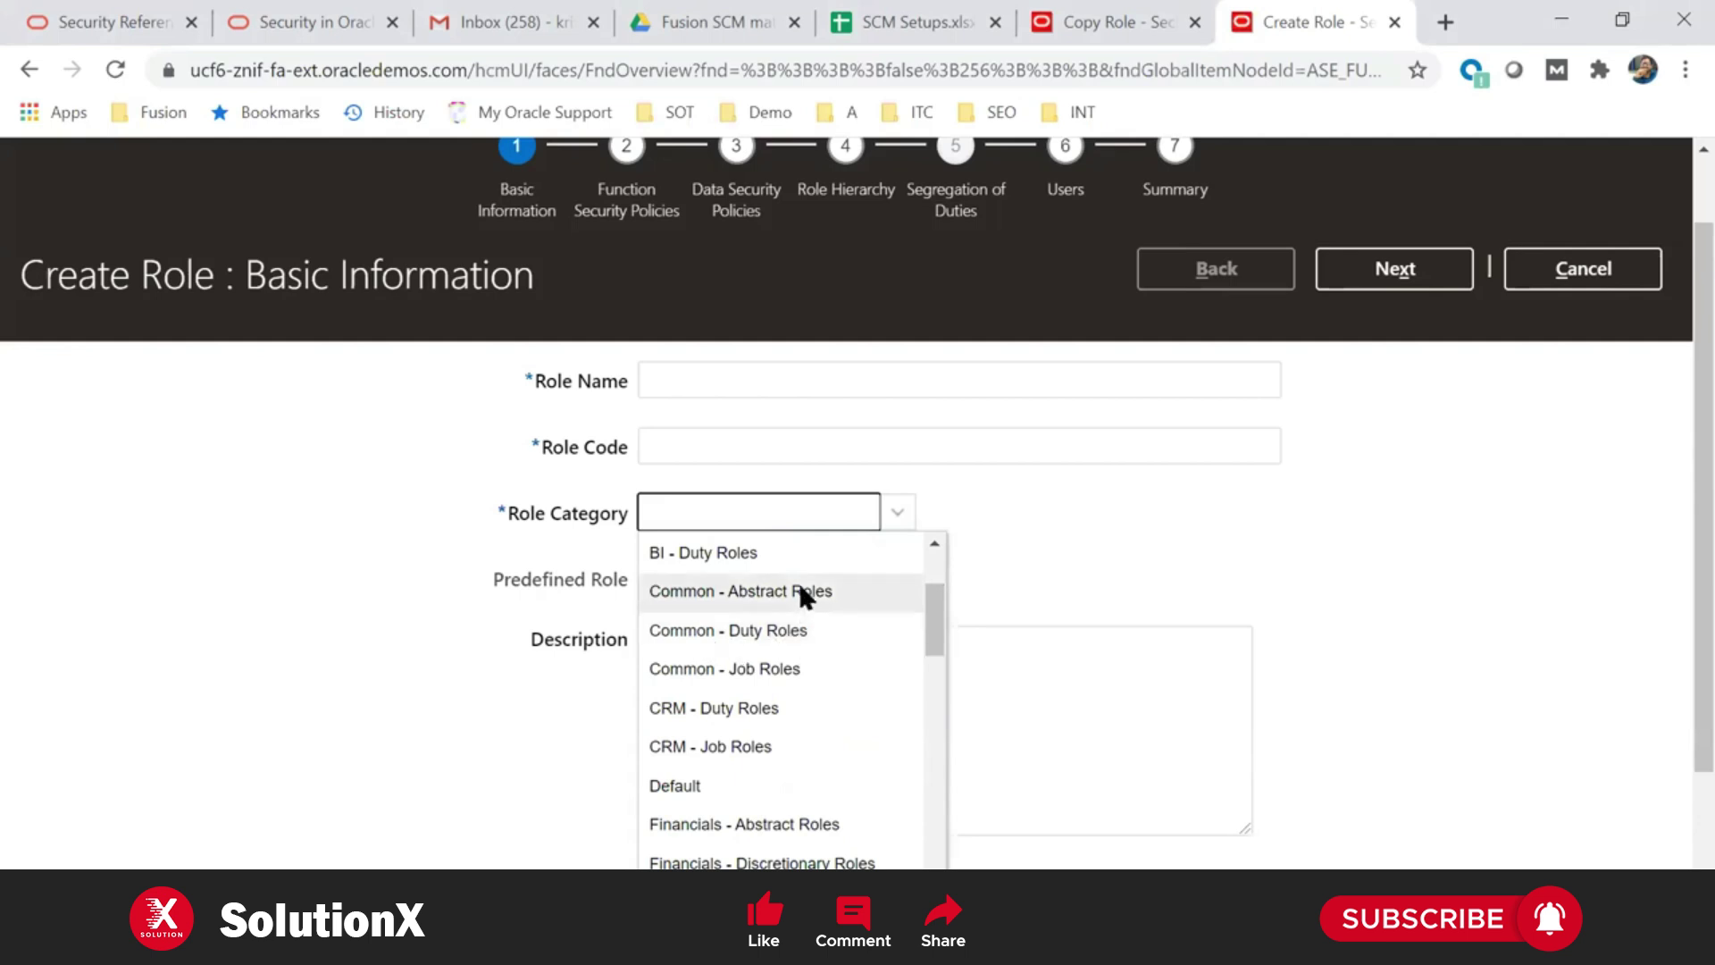
{"action": "left_click", "coordinate": [1586, 563]}
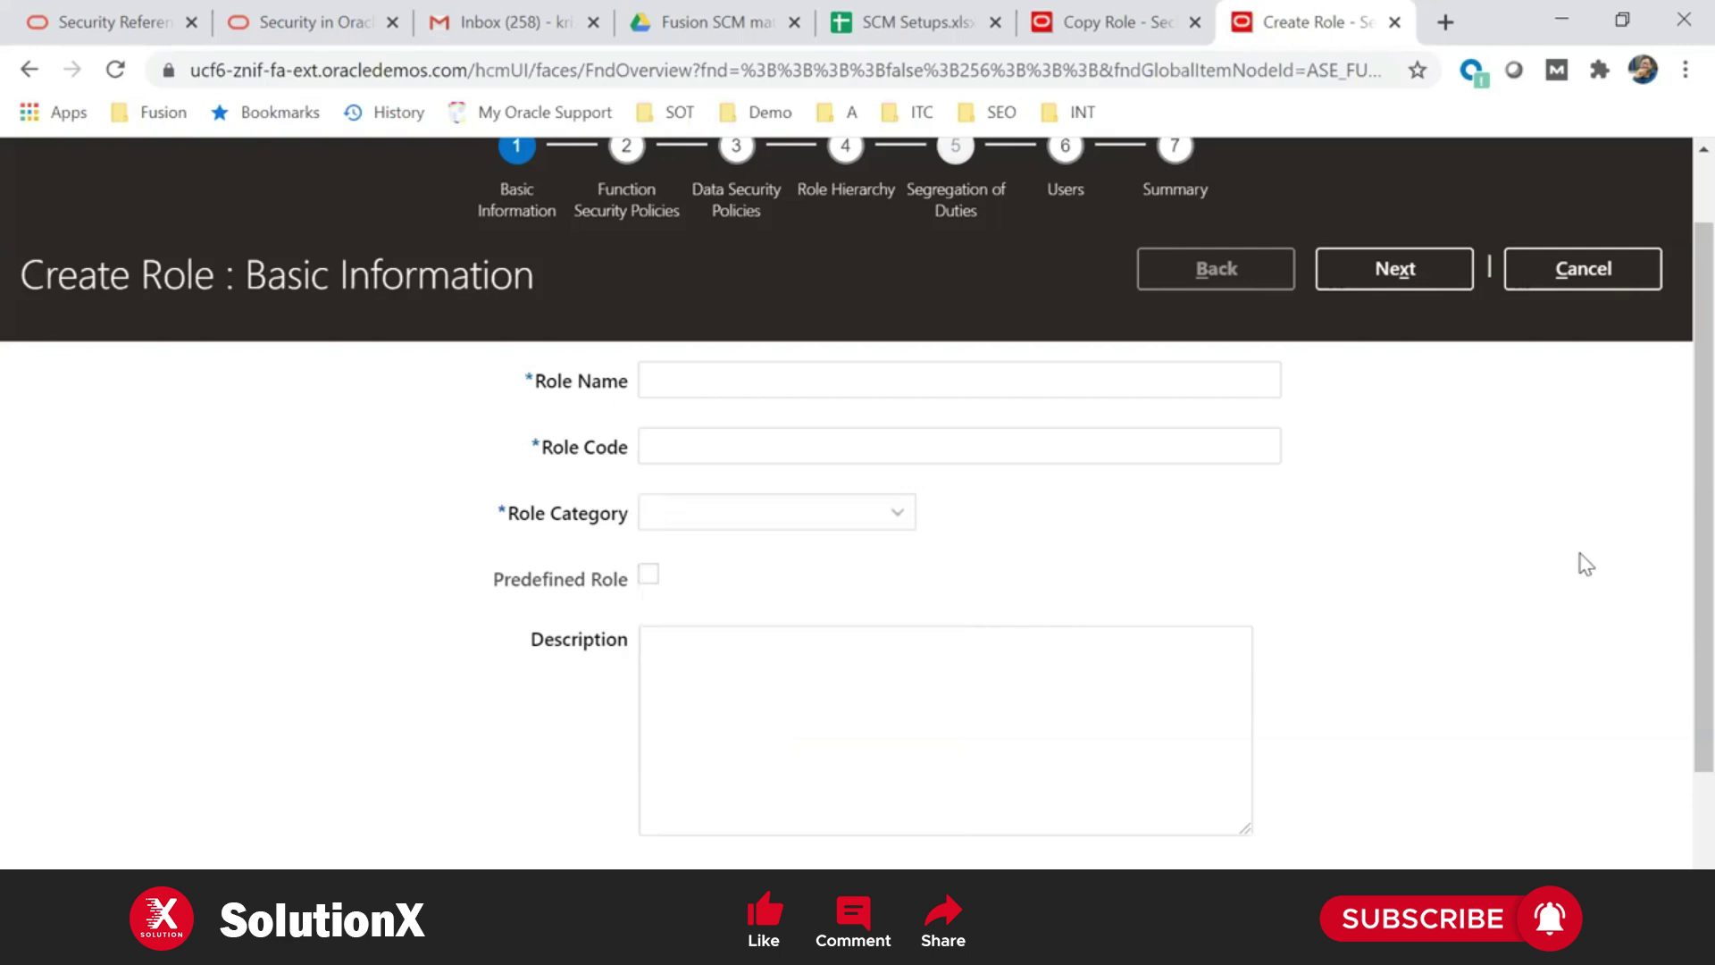
{"action": "left_click", "coordinate": [1085, 39]}
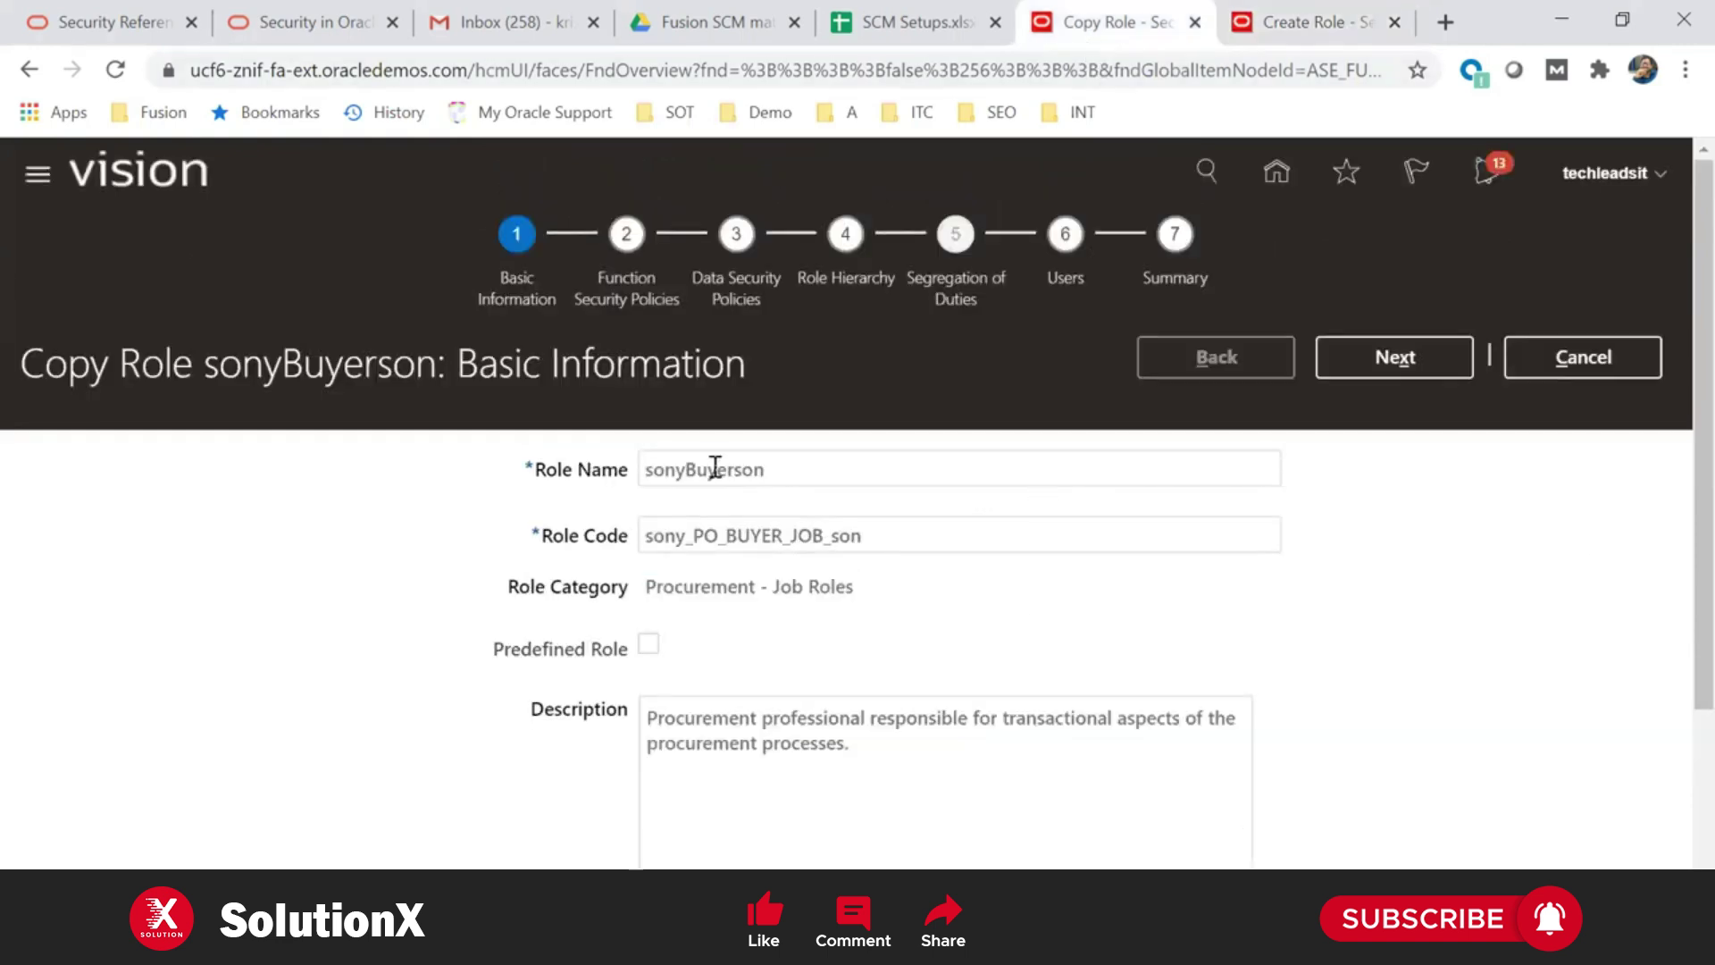
Rename the copy to TLBuyercustom with role code TL_PO_BUYER_JOB_CUSTOM
{"action": "left_click_drag", "start_coordinate": [686, 469], "coordinate": [645, 469]}
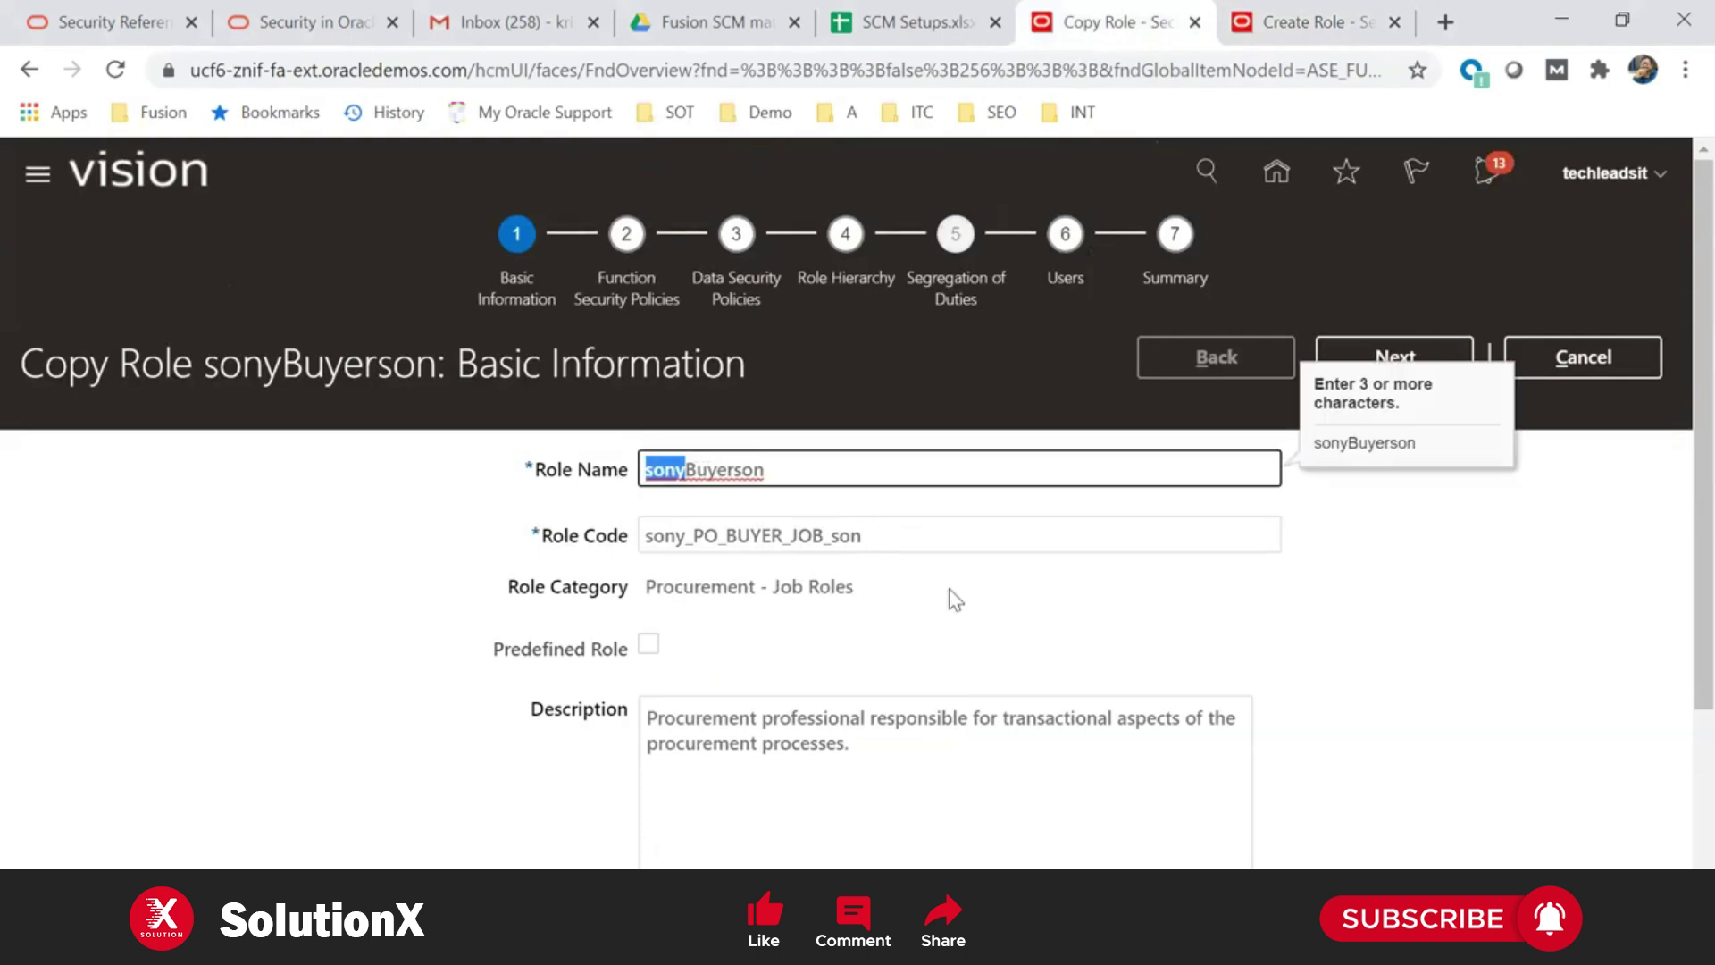
{"action": "type", "text": "TL"}
{"action": "left_click", "coordinate": [795, 475]}
{"action": "key", "text": "BackSpace"}
{"action": "key", "text": "BackSpace"}
{"action": "key", "text": "BackSpace"}
{"action": "type", "text": "custom"}
{"action": "left_click_drag", "start_coordinate": [678, 535], "coordinate": [645, 536]}
{"action": "type", "text": "TL"}
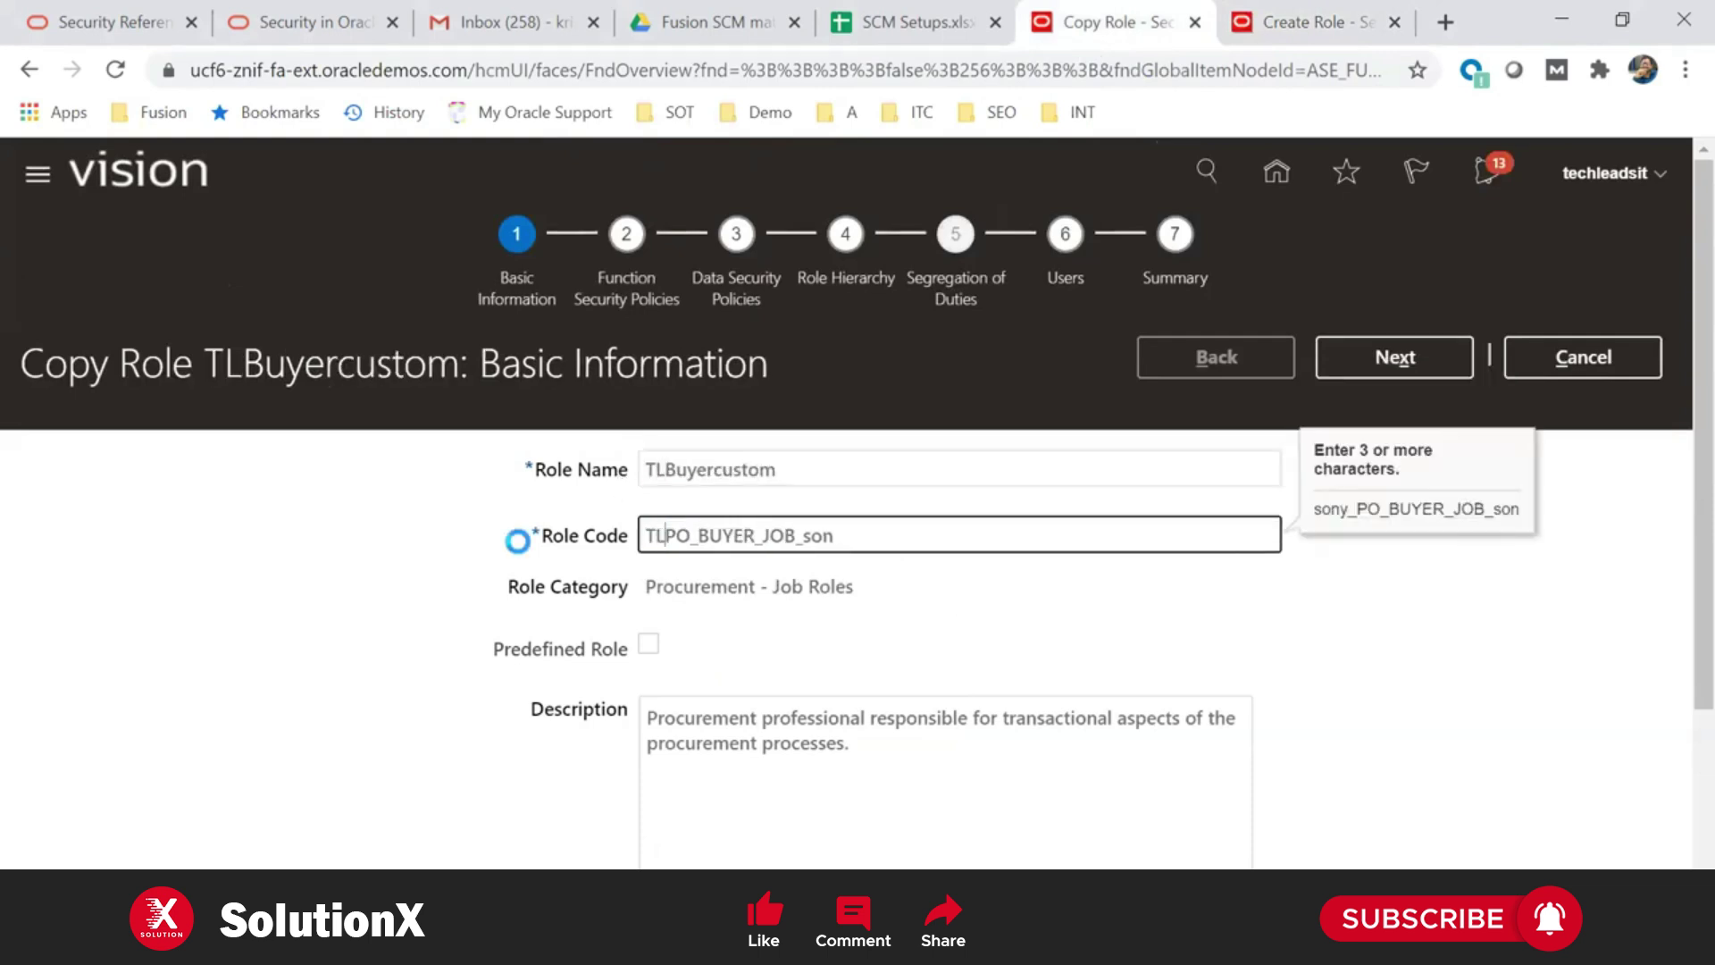
{"action": "left_click_drag", "start_coordinate": [844, 535], "coordinate": [811, 535]}
{"action": "type", "text": "CUSTOM"}
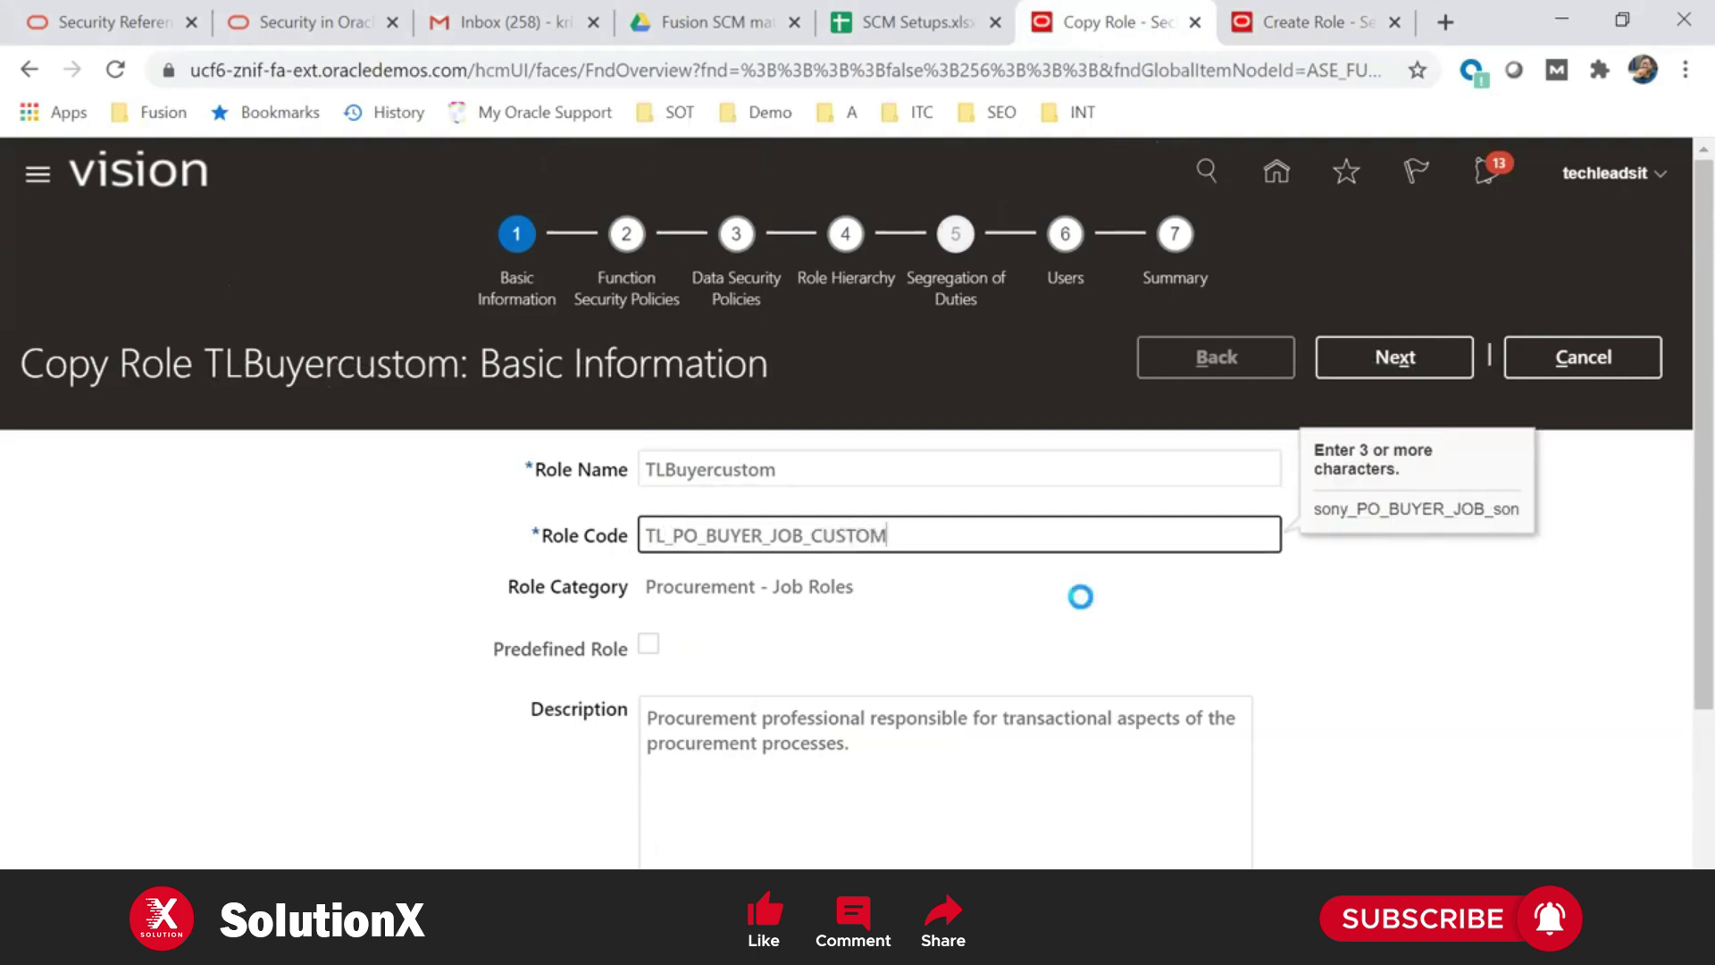
{"action": "double_click", "coordinate": [919, 531]}
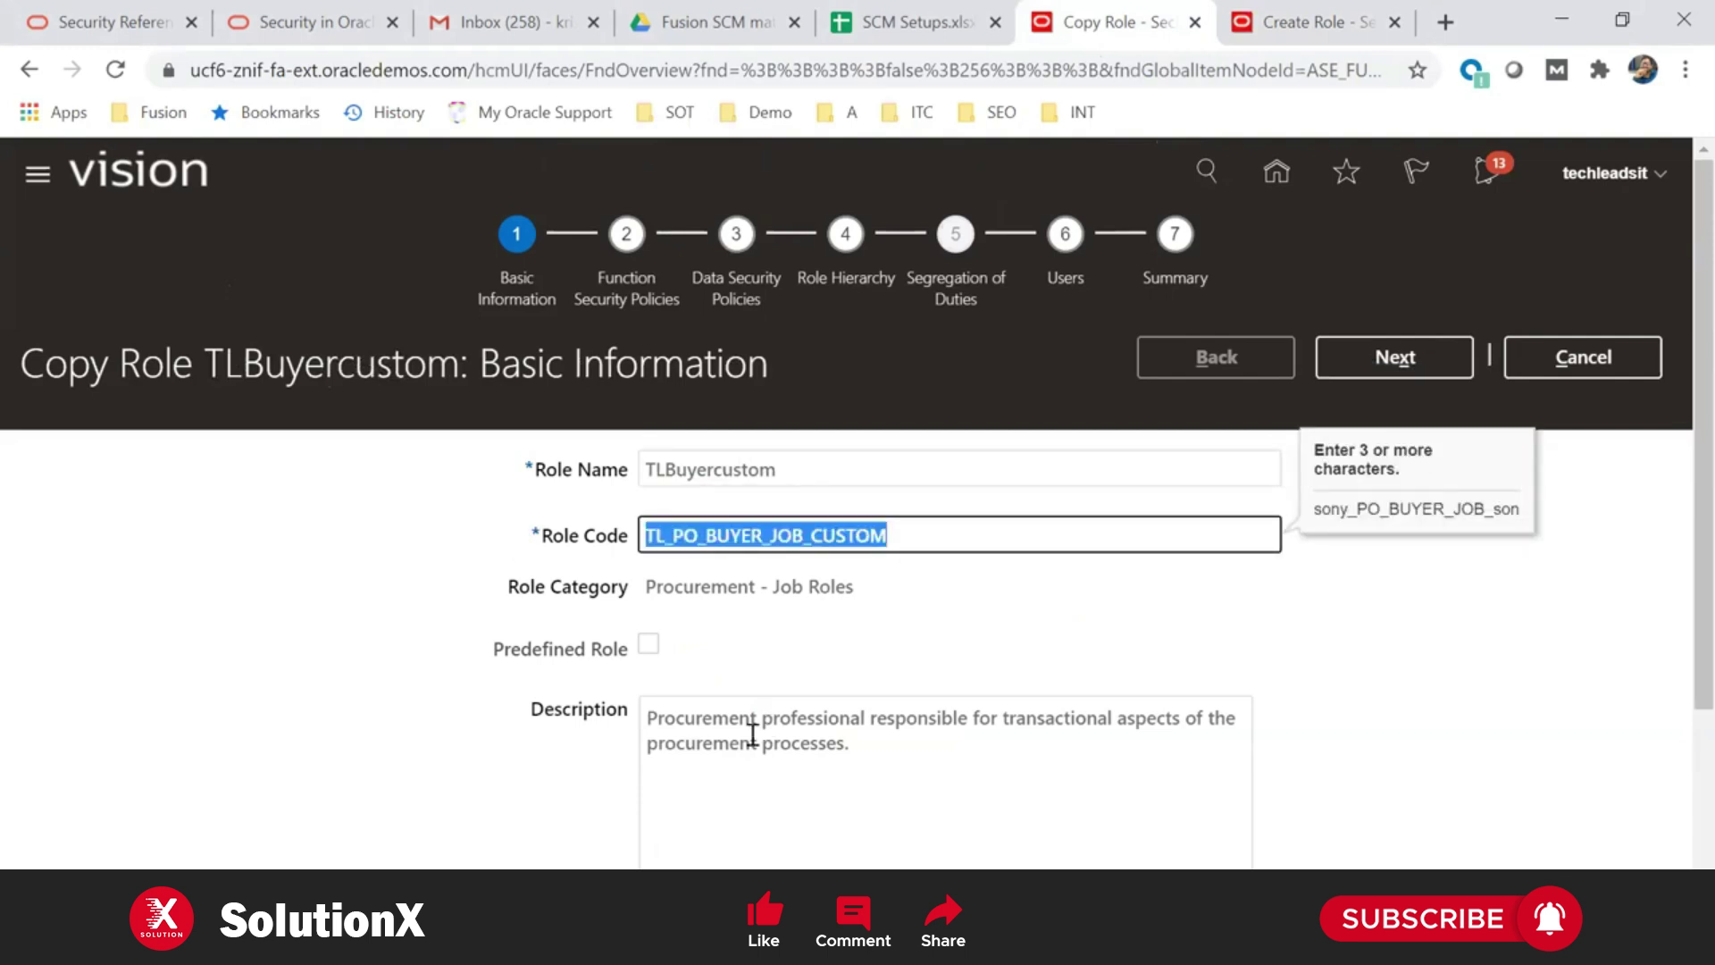
Prefix the description with 'Custom Role -' and continue to Function Security Policies
{"action": "left_click", "coordinate": [645, 720]}
{"action": "type", "text": "Custom "}
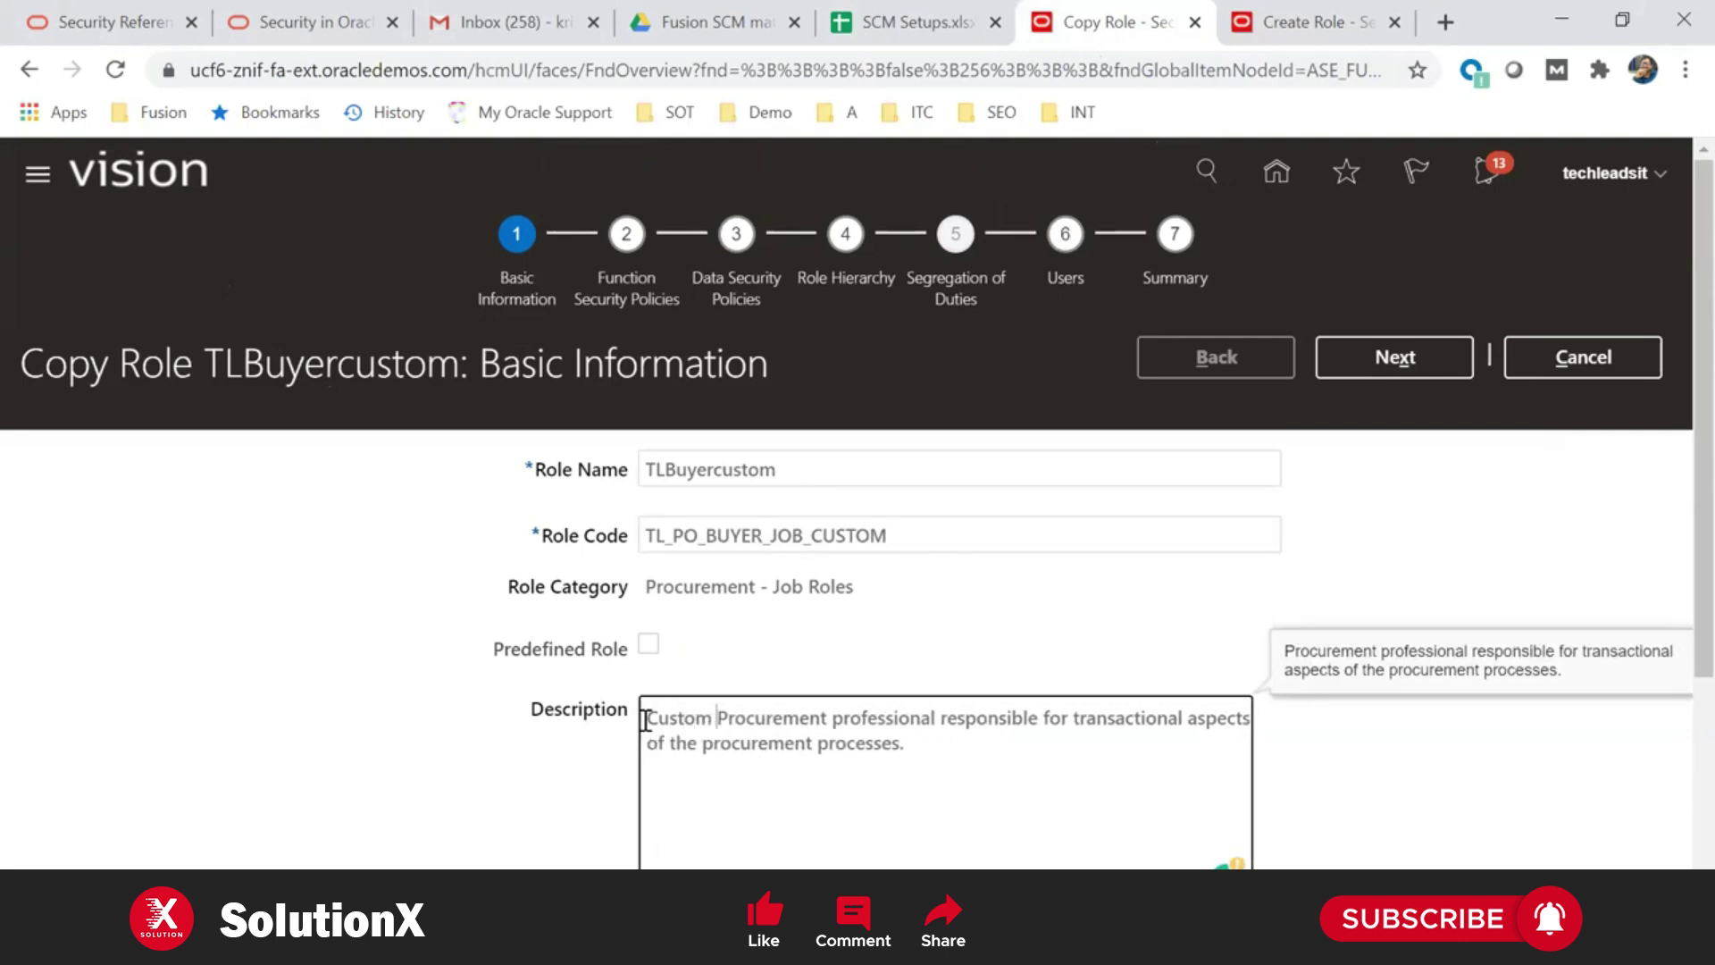
{"action": "type", "text": "Role -"}
{"action": "left_click", "coordinate": [1394, 360]}
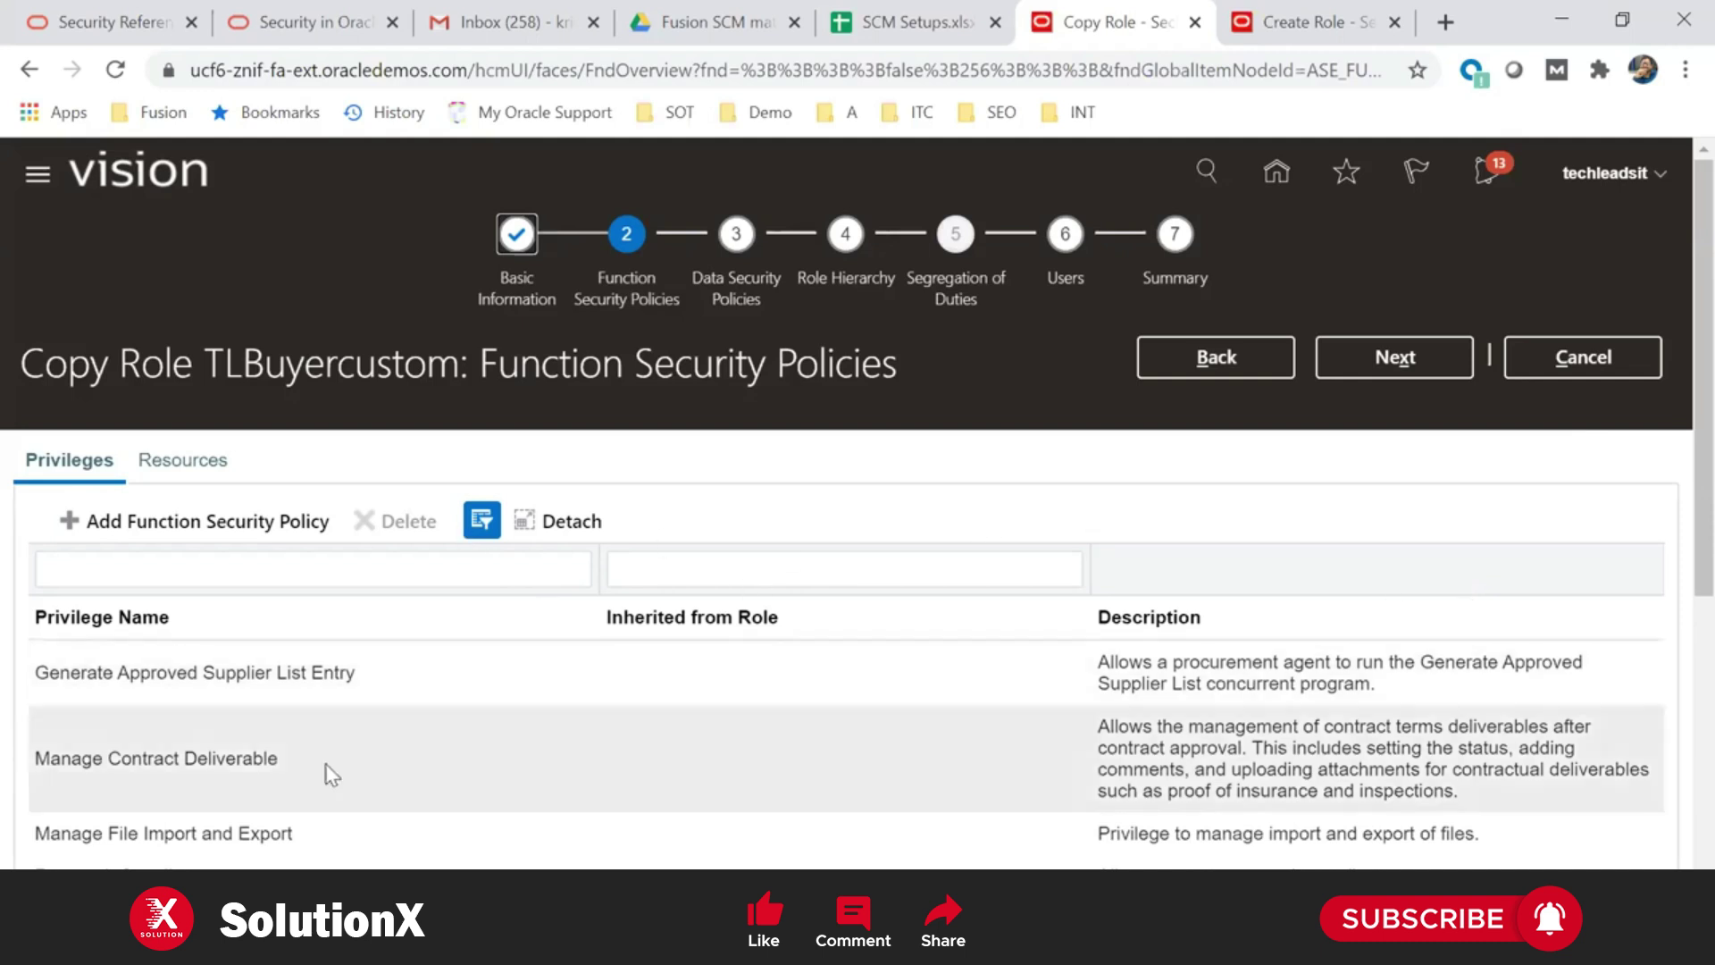
Look up the Buyer (Job Role) privileges in Oracle's security reference, then return to the Copy Role tab
{"action": "left_click", "coordinate": [306, 22]}
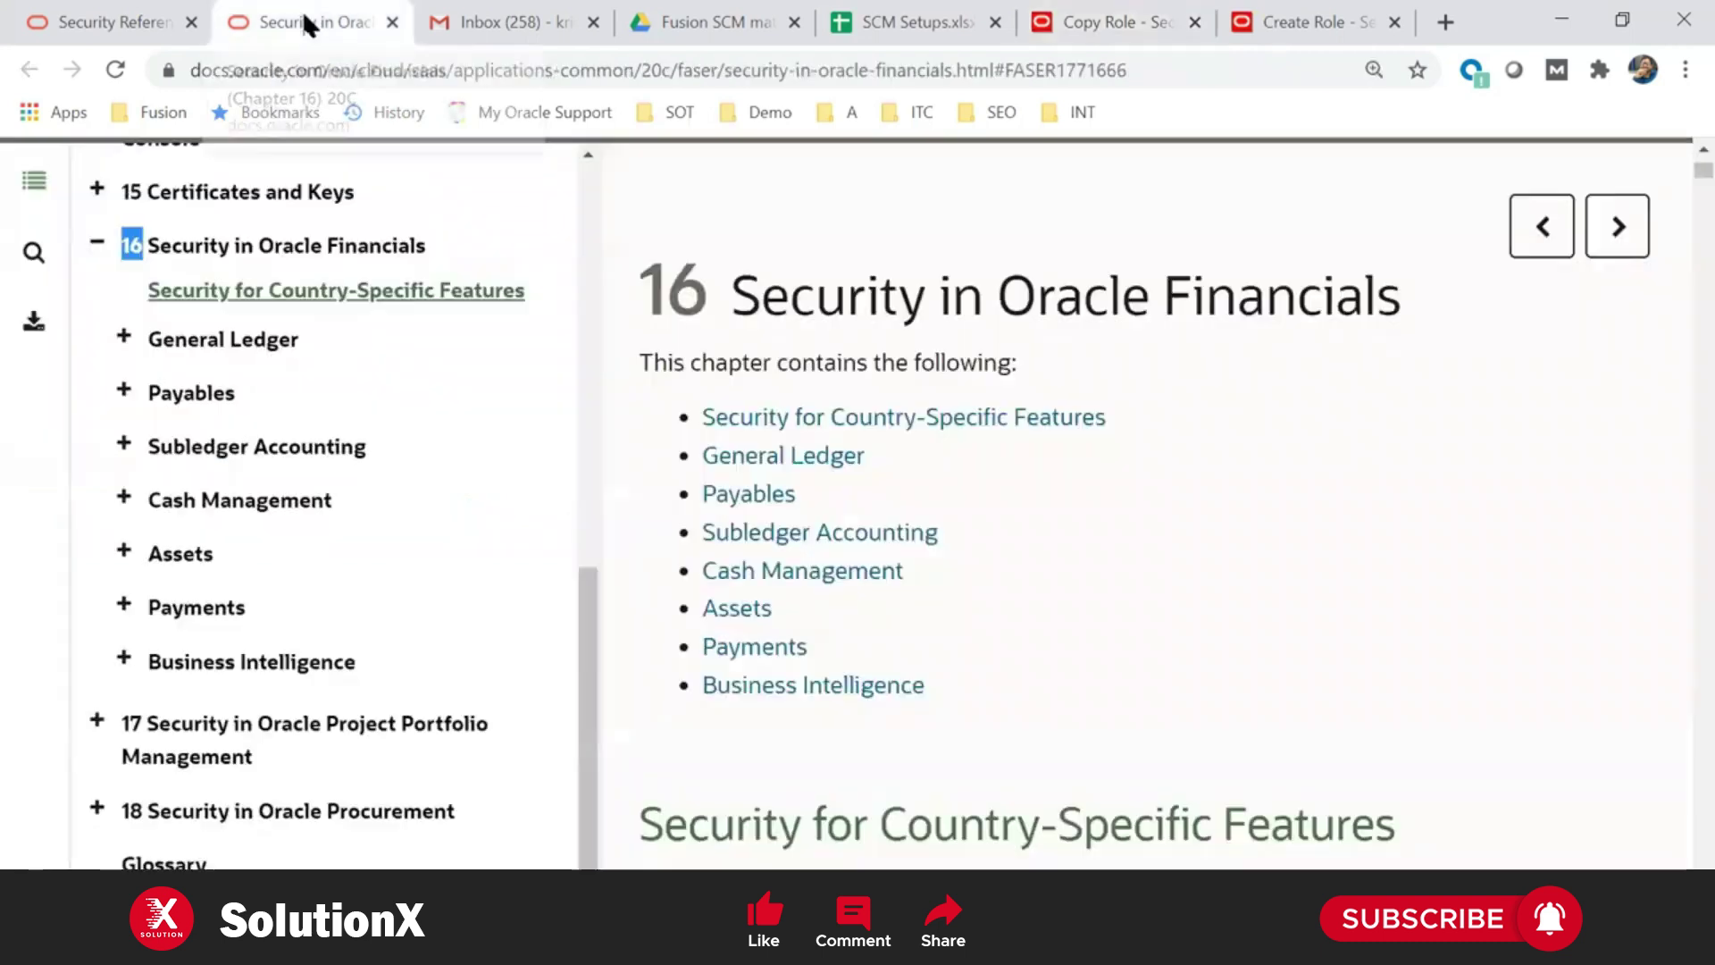
{"action": "left_click", "coordinate": [275, 71]}
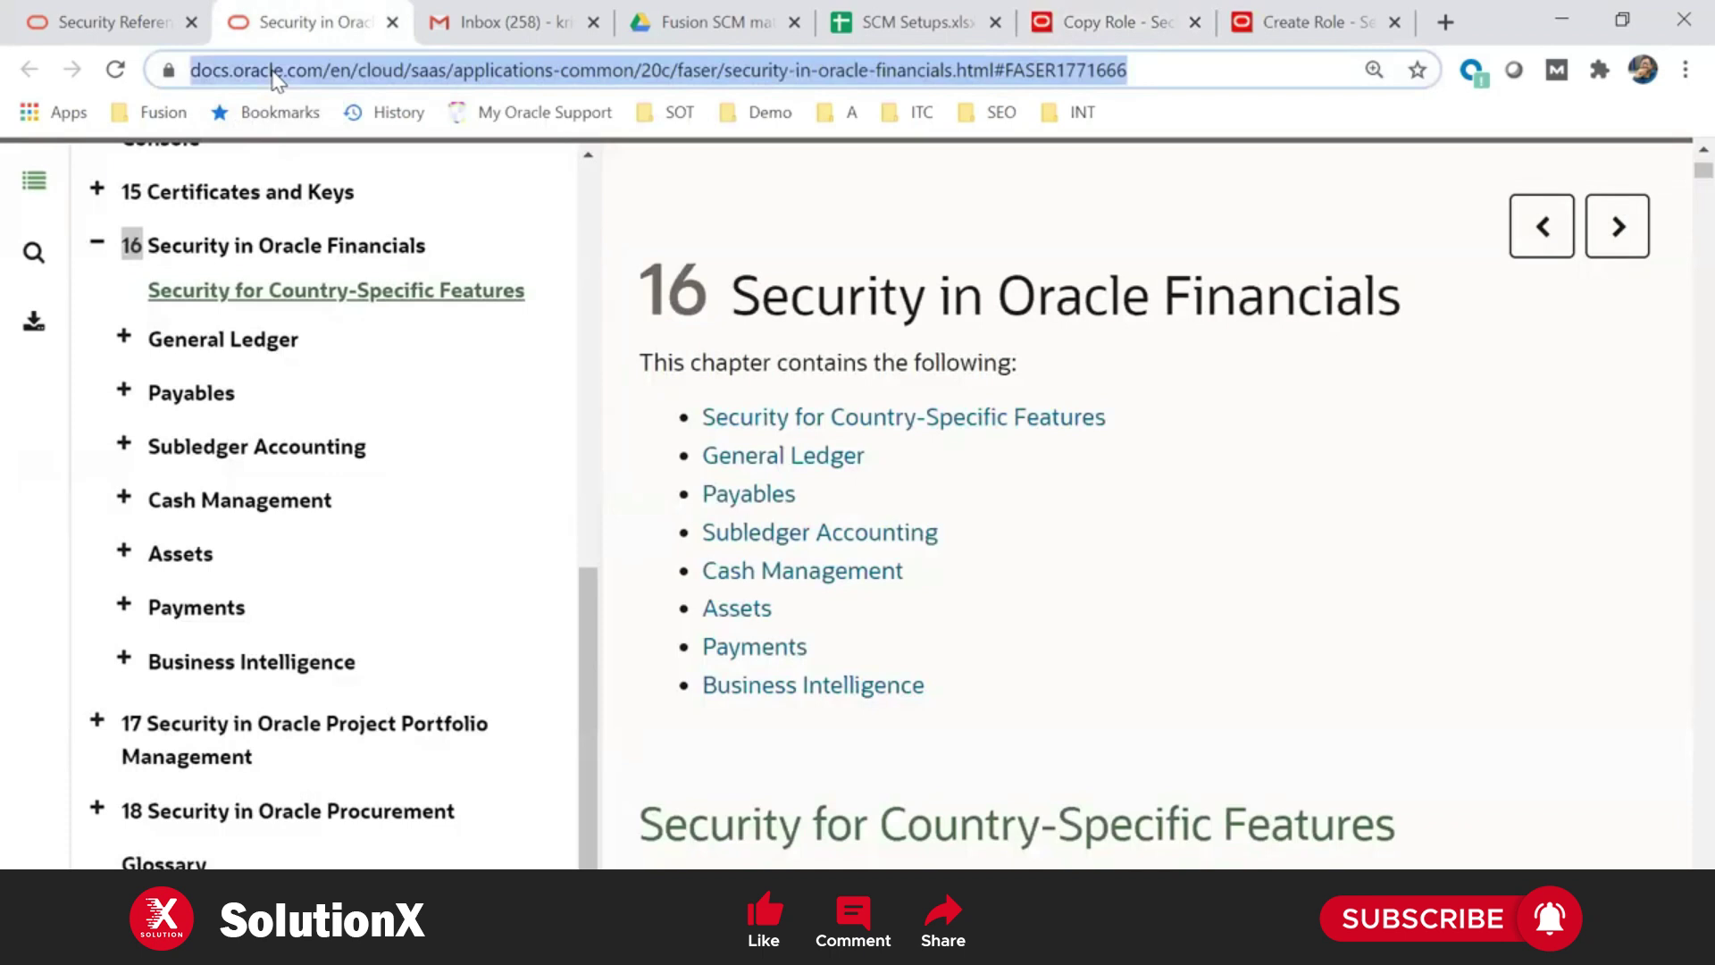
{"action": "type", "text": "Oracle fusion"}
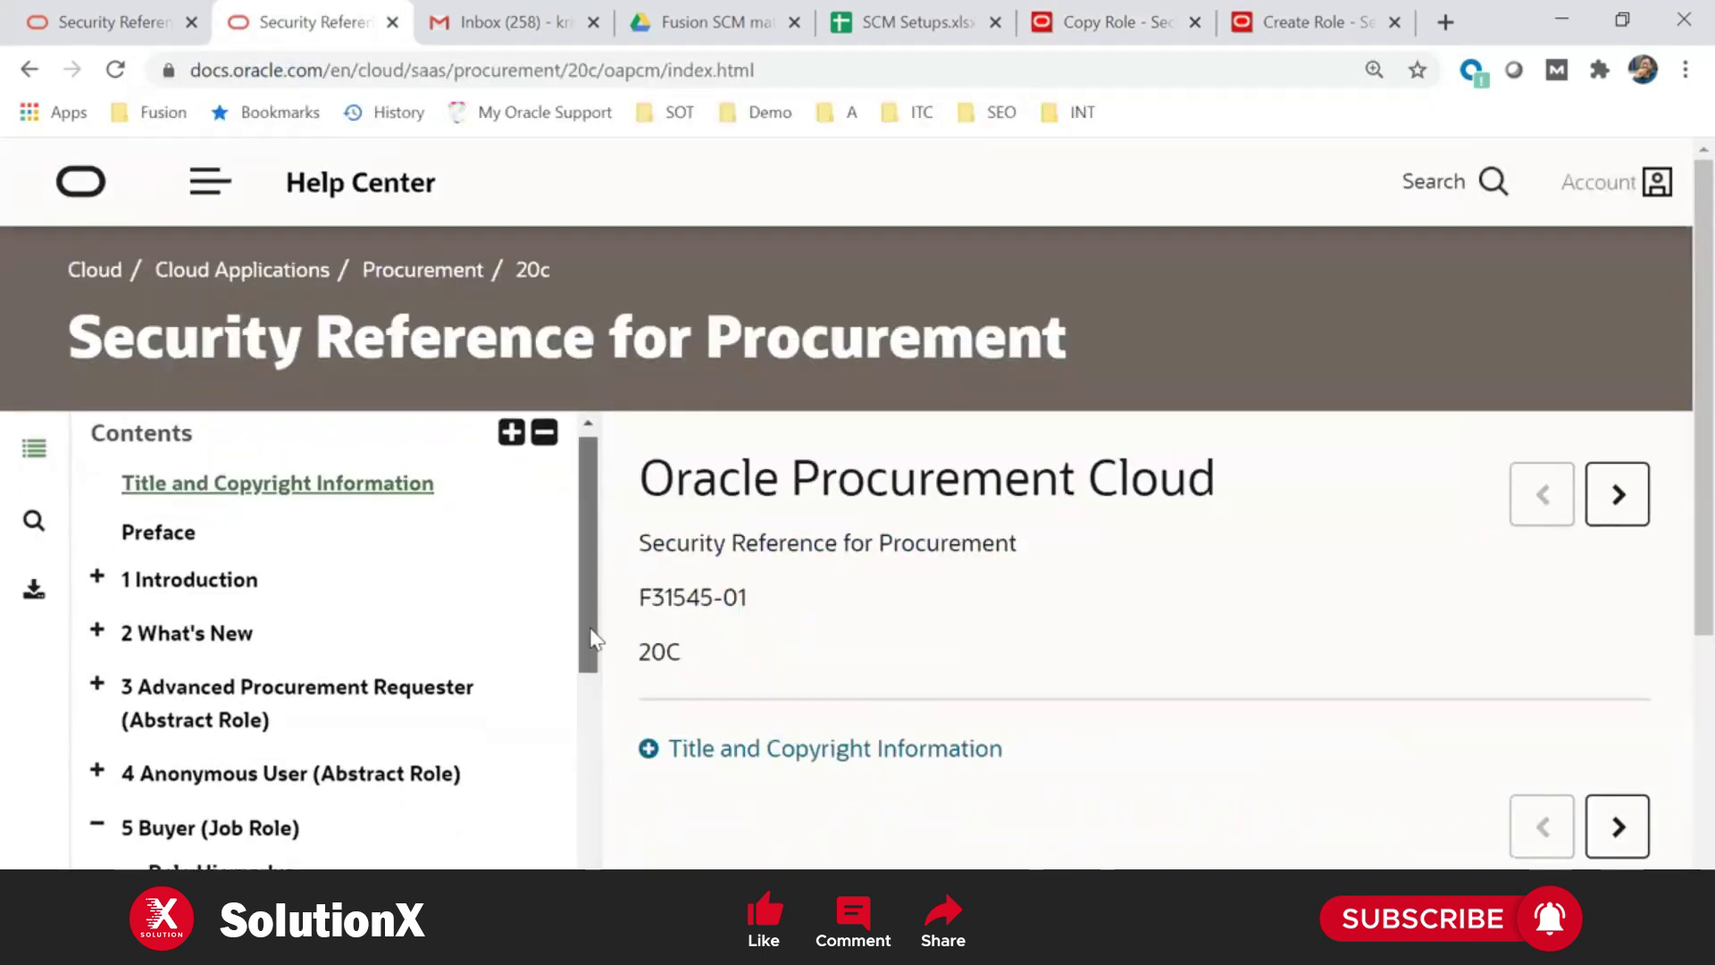
{"action": "scroll", "coordinate": [594, 652], "scroll_direction": "down", "scroll_amount": 3}
{"action": "left_click", "coordinate": [196, 724]}
{"action": "scroll", "coordinate": [1195, 613], "scroll_direction": "down", "scroll_amount": 10}
{"action": "scroll", "coordinate": [1200, 617], "scroll_direction": "down", "scroll_amount": 10}
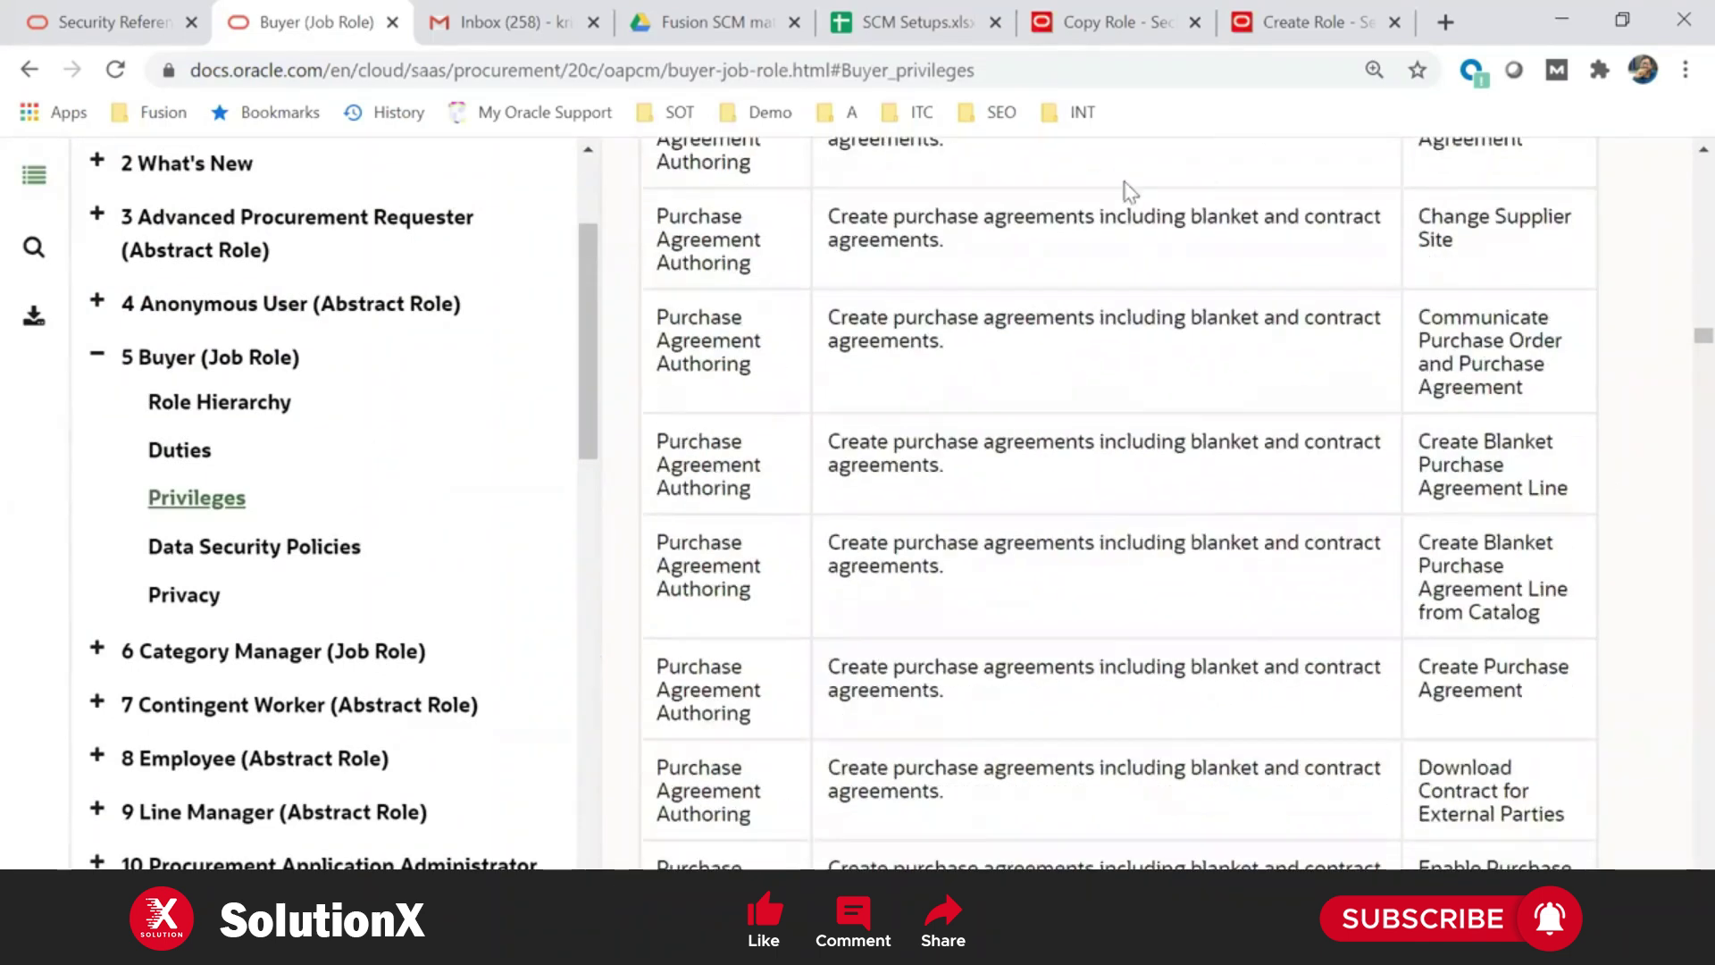
{"action": "left_click_drag", "start_coordinate": [1095, 24], "coordinate": [465, 32]}
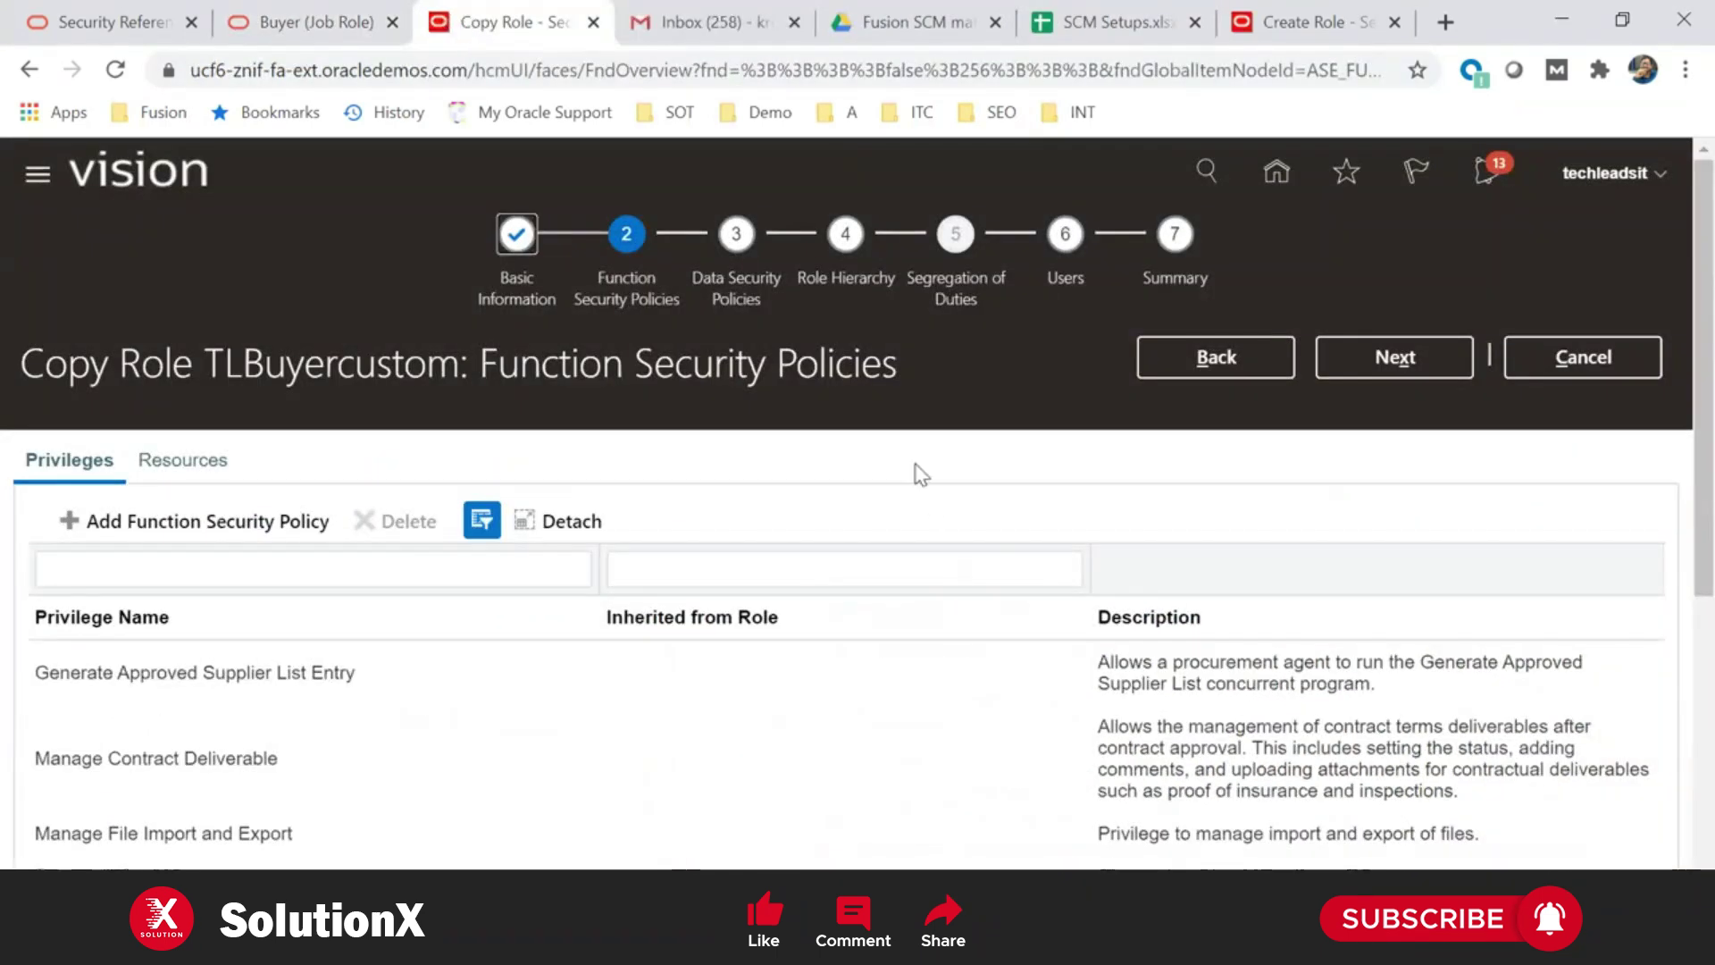
Find Generate Approved Supplier List Entry in TLBuyercustom's privileges table and delete it
{"action": "left_click_drag", "start_coordinate": [206, 363], "coordinate": [469, 366]}
{"action": "left_click", "coordinate": [810, 463]}
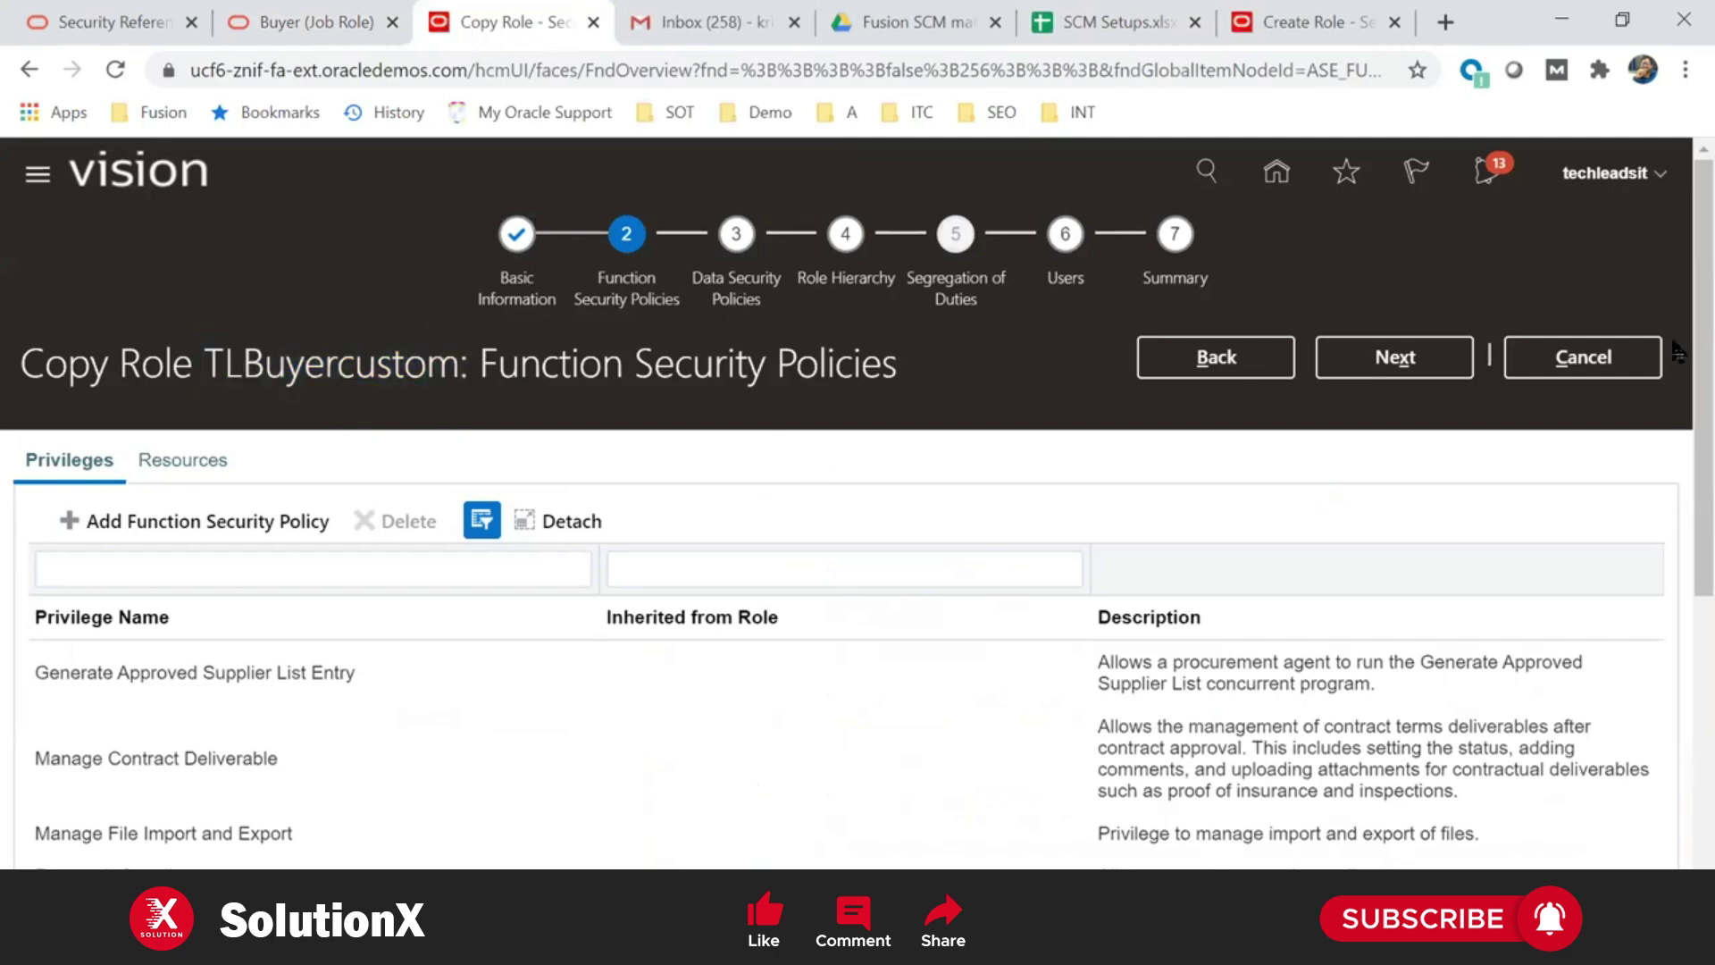
{"action": "scroll", "coordinate": [1673, 398], "scroll_direction": "down", "scroll_amount": 3}
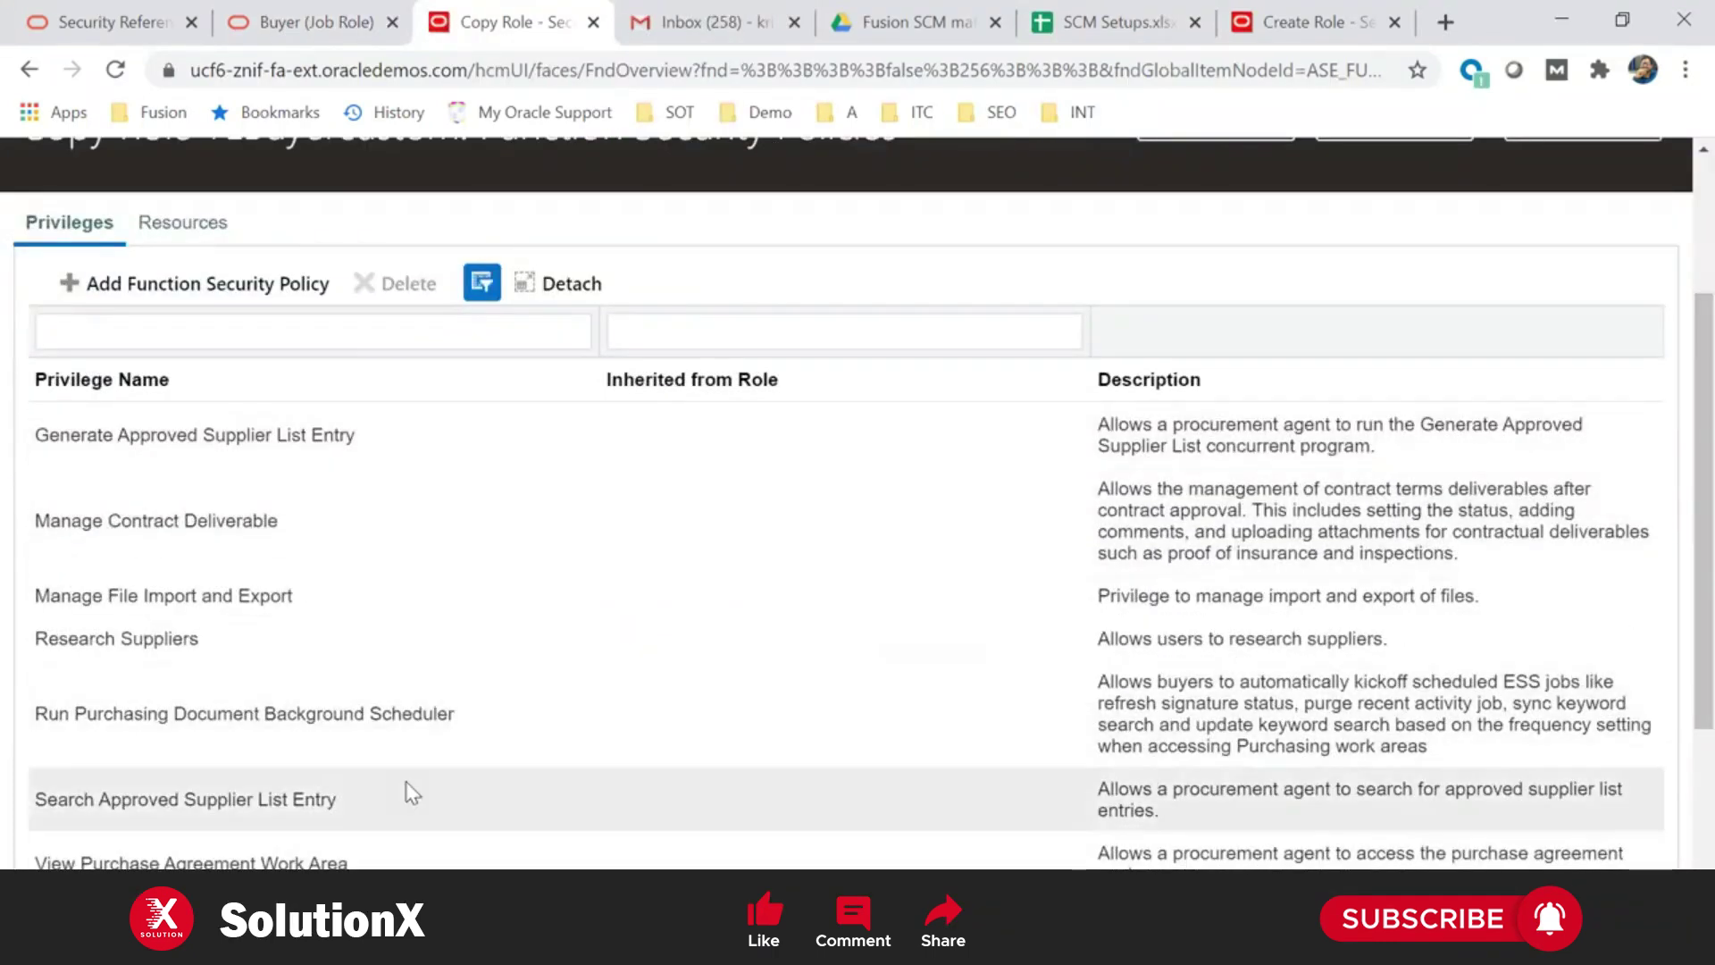
{"action": "scroll", "coordinate": [1671, 706], "scroll_direction": "down", "scroll_amount": 2}
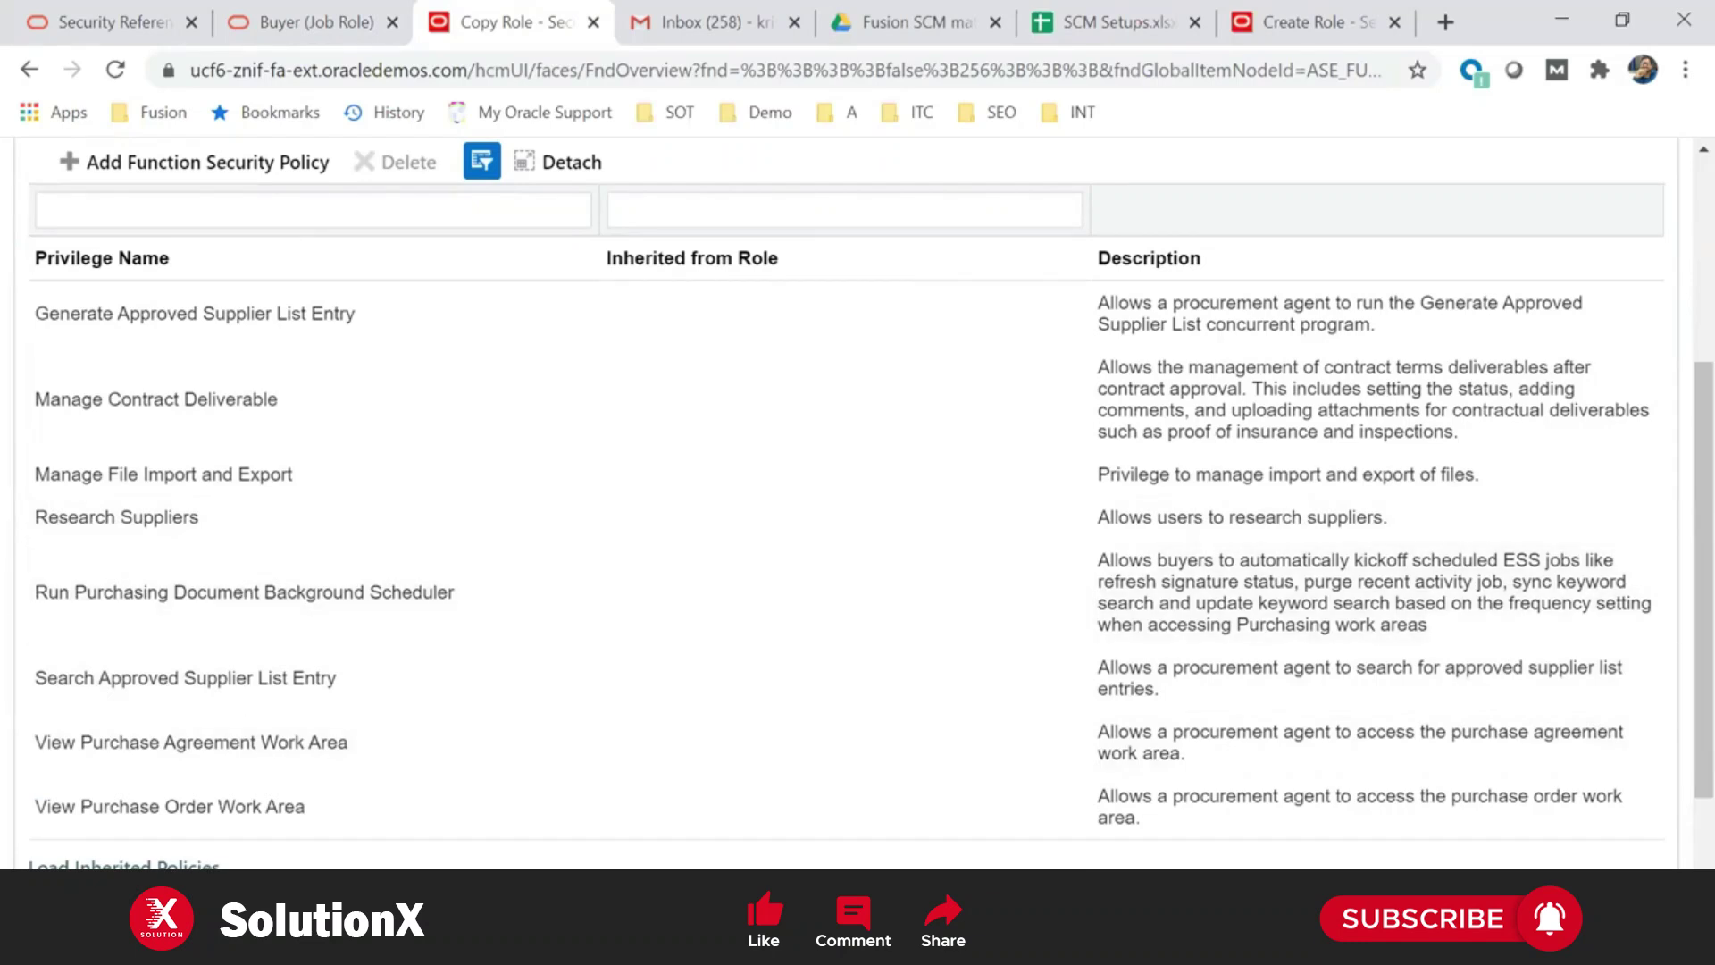
{"action": "scroll", "coordinate": [1149, 709], "scroll_direction": "down", "scroll_amount": 8}
{"action": "left_click", "coordinate": [316, 686]}
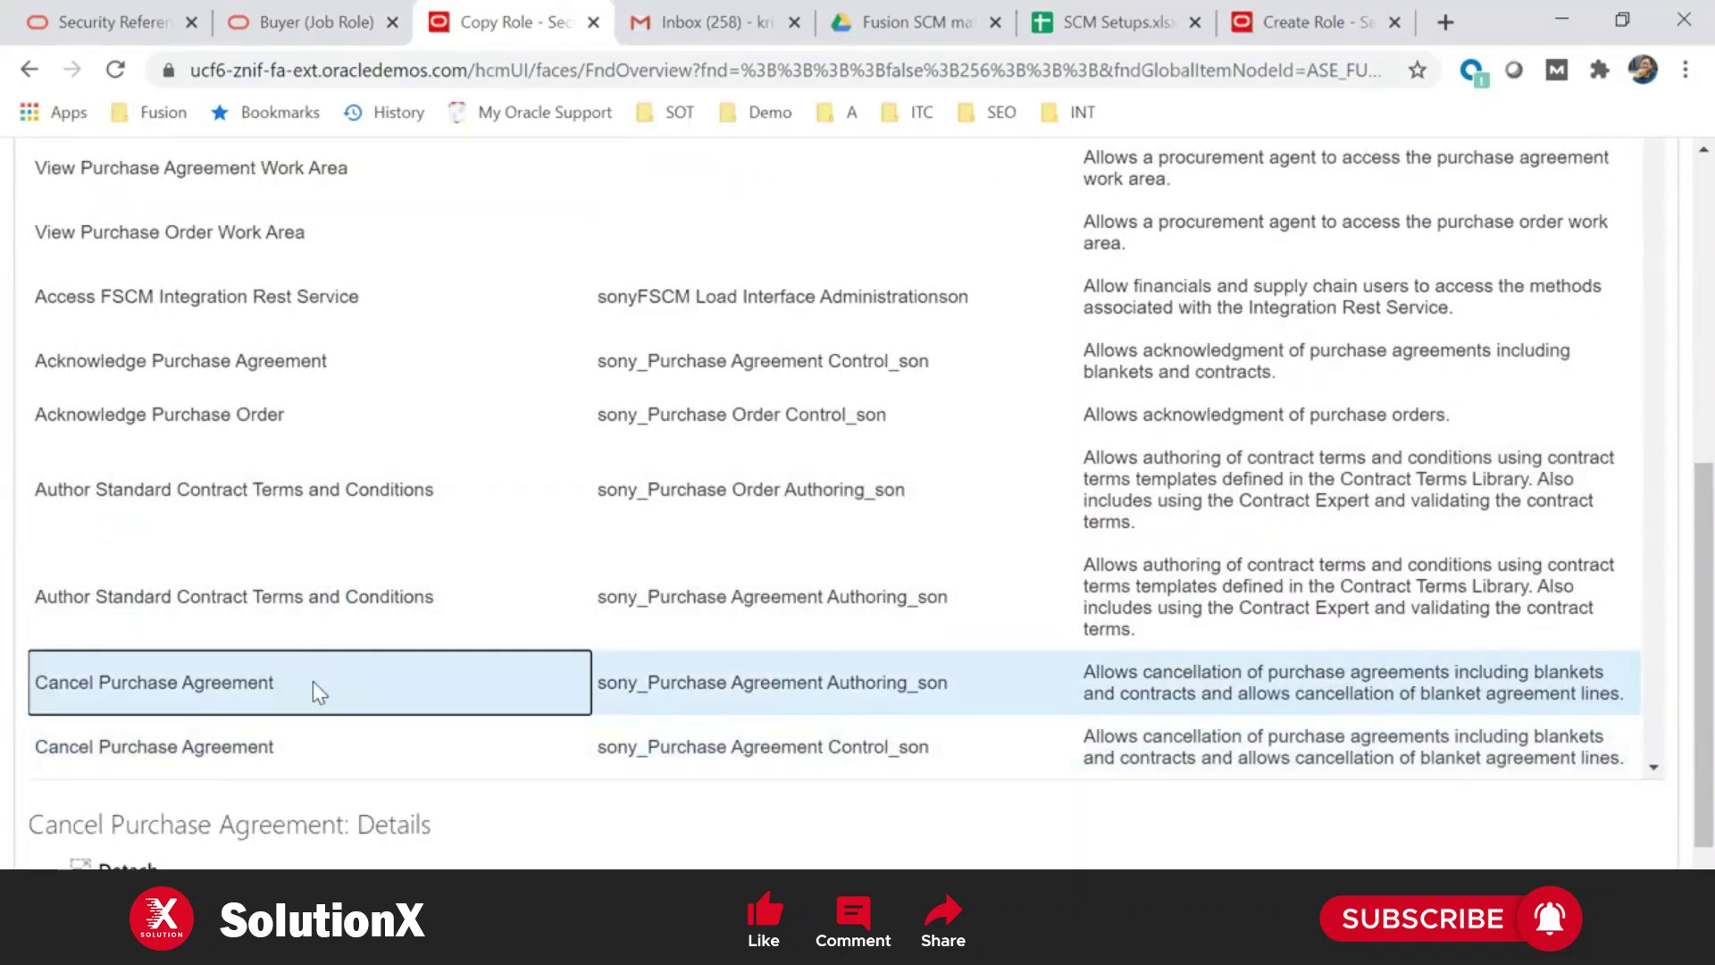
{"action": "key", "text": "Down"}
{"action": "key", "text": "Down"}
{"action": "key", "text": "Down"}
{"action": "key", "text": "Down"}
{"action": "key", "text": "Down"}
{"action": "key", "text": "Down"}
{"action": "key", "text": "Down"}
{"action": "key", "text": "Down"}
{"action": "key", "text": "Down"}
{"action": "key", "text": "Down"}
{"action": "key", "text": "Down"}
{"action": "key", "text": "Down"}
{"action": "key", "text": "Down"}
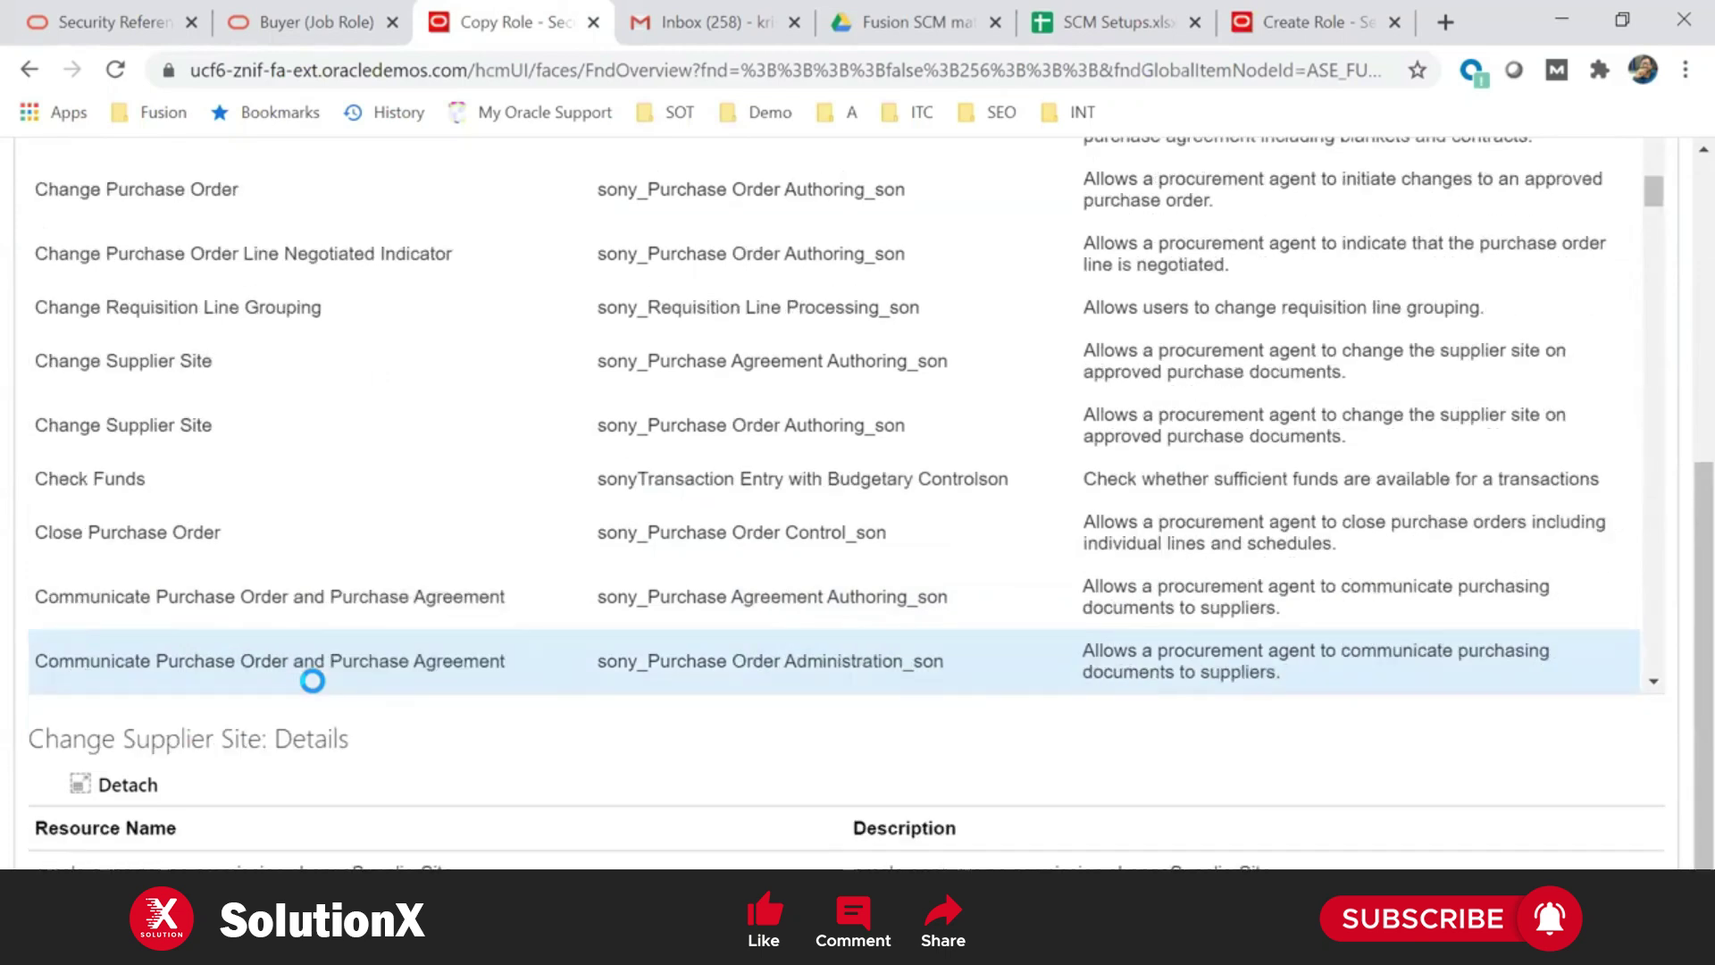
{"action": "scroll", "coordinate": [1671, 515], "scroll_direction": "up", "scroll_amount": 4}
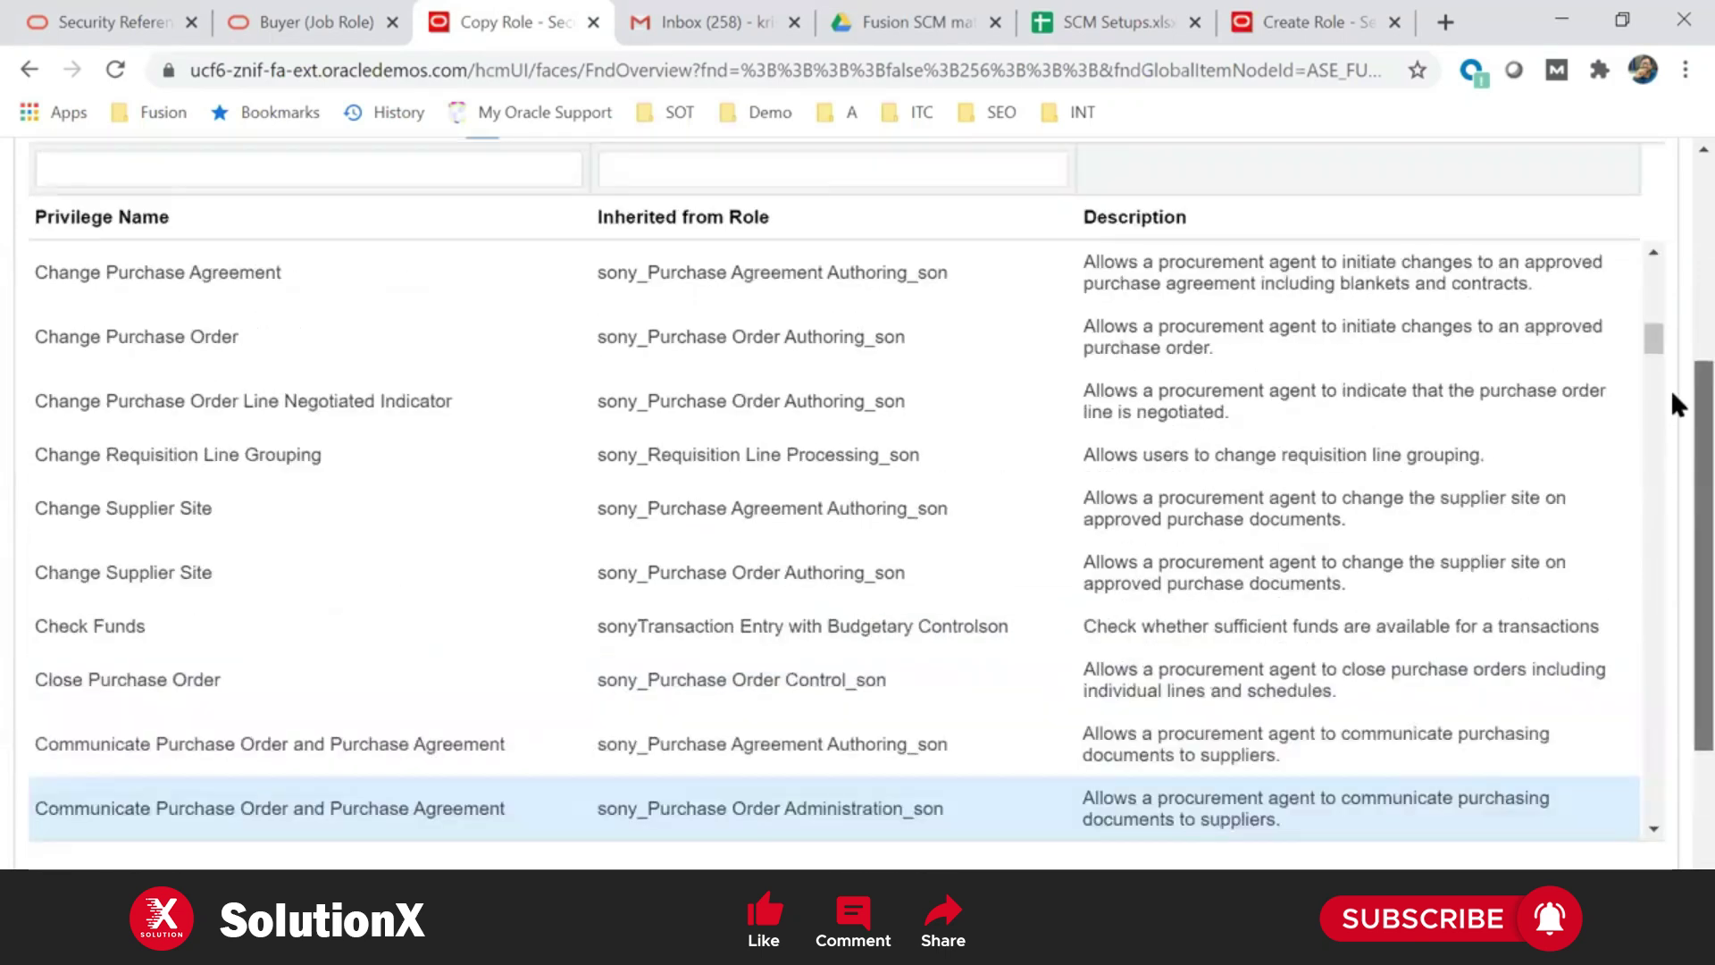
{"action": "scroll", "coordinate": [1653, 451], "scroll_direction": "down", "scroll_amount": 5}
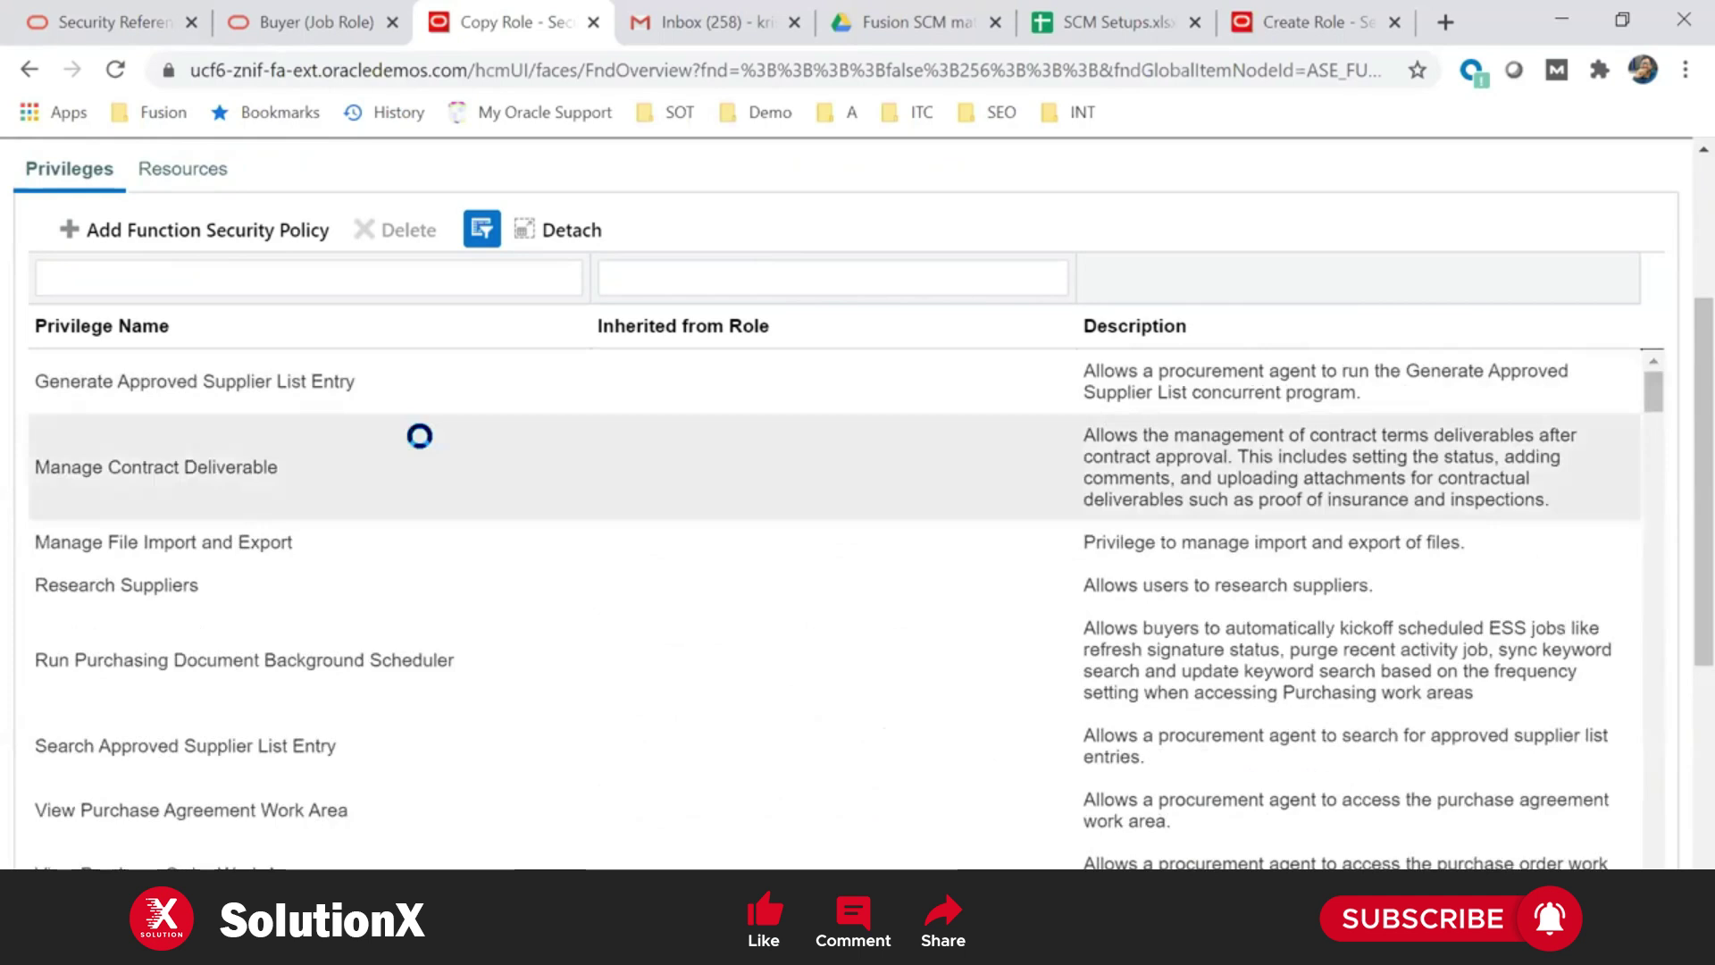
{"action": "left_click", "coordinate": [326, 391]}
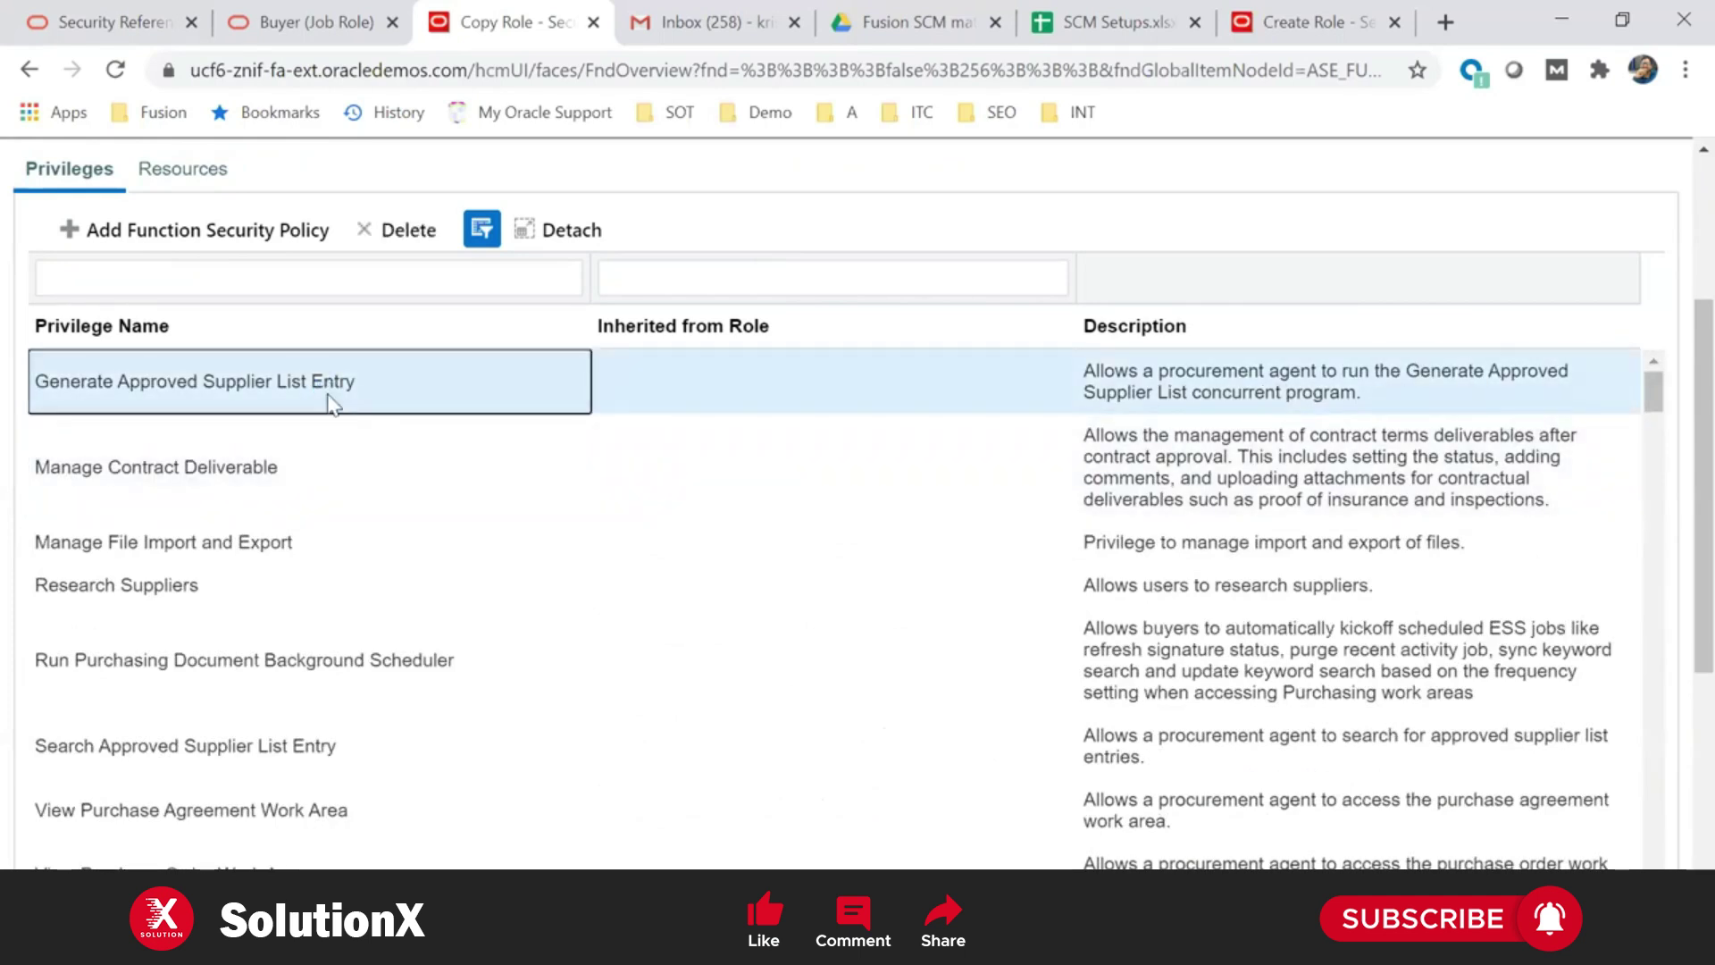
{"action": "key", "text": "Delete"}
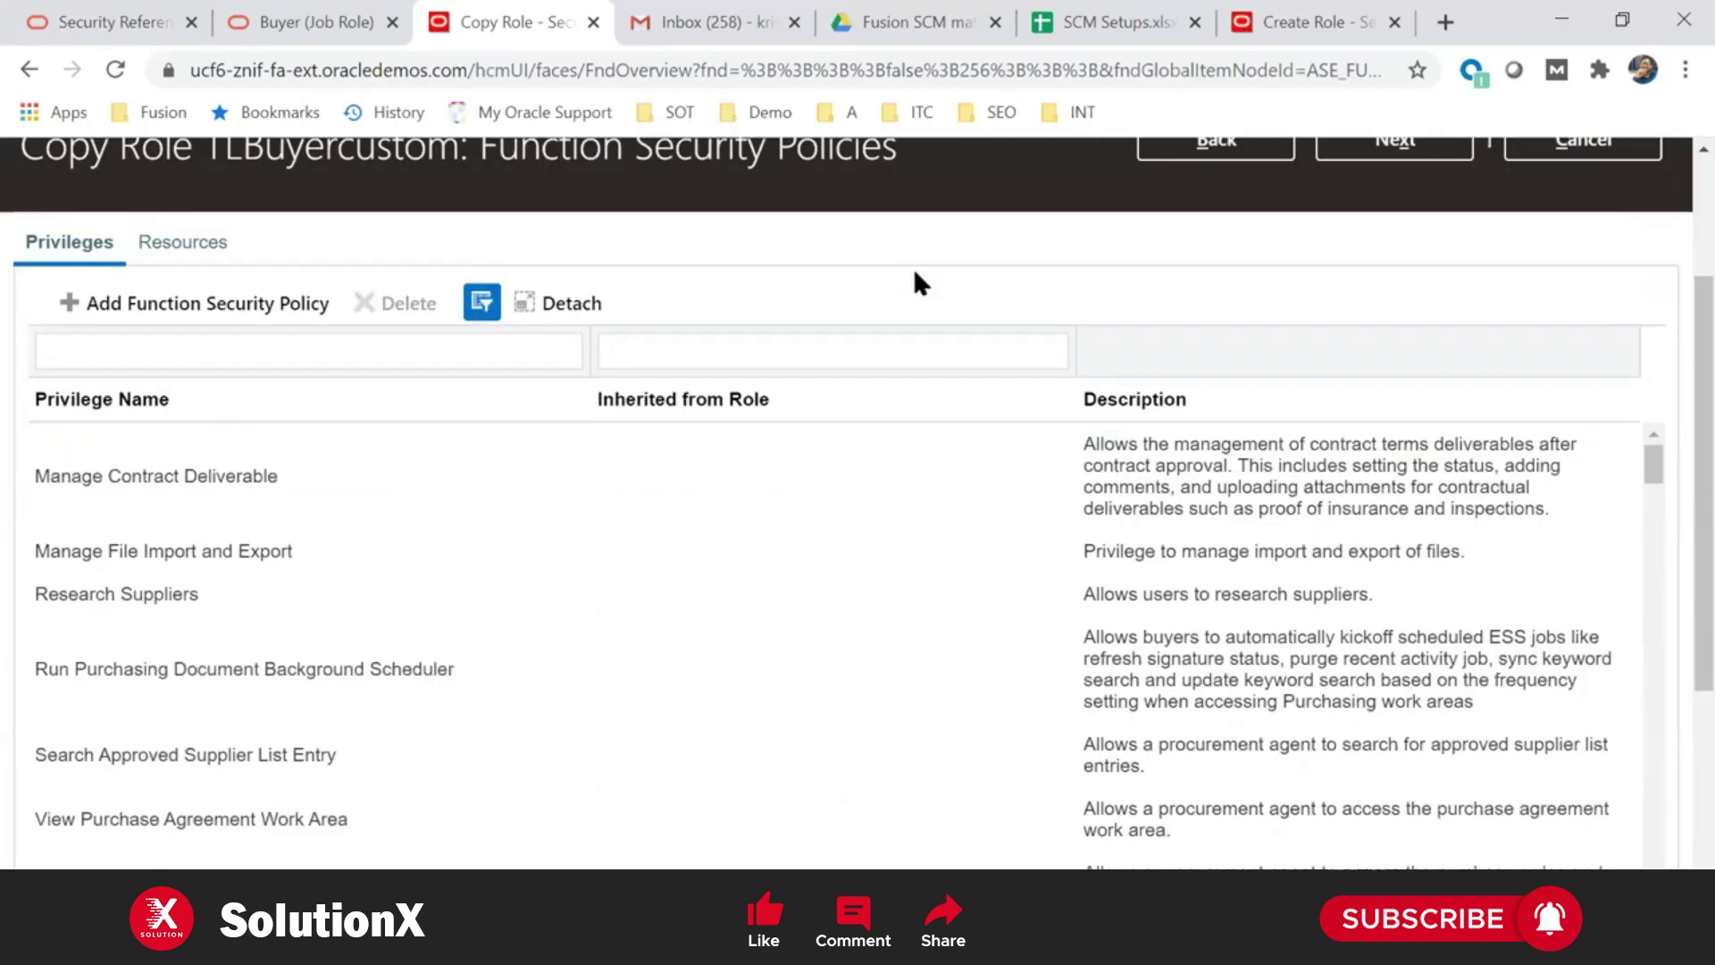